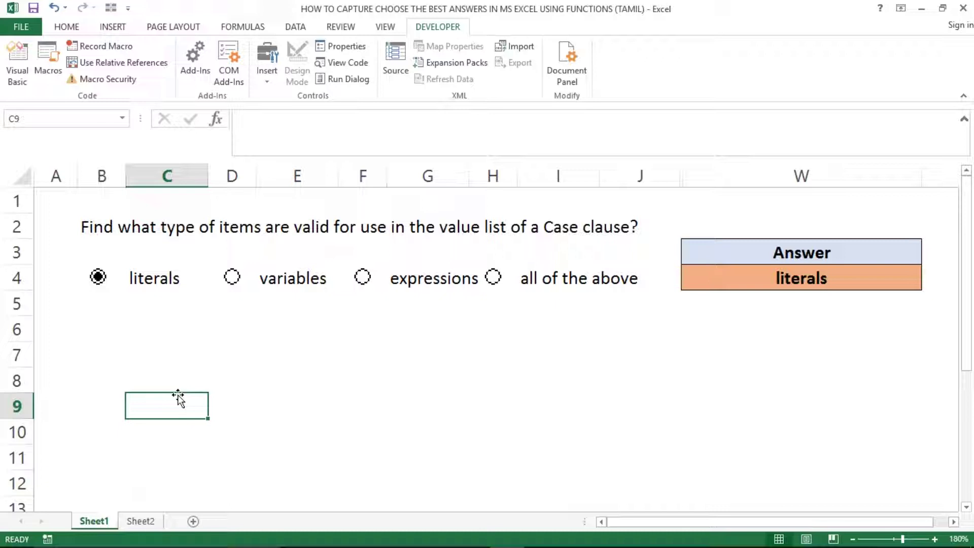
Look over the quiz, checking the question in B2 and the answer formula in W4.
click(429, 318)
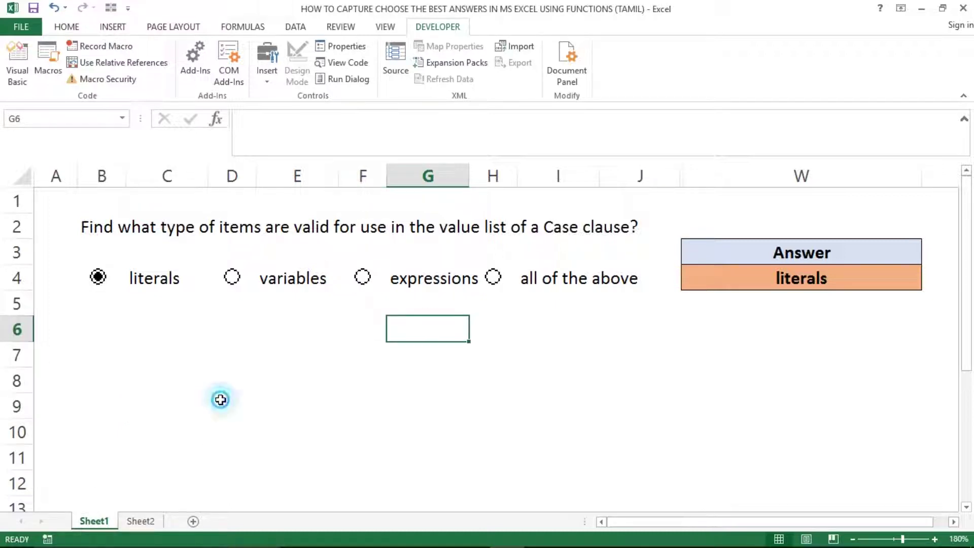
click(220, 401)
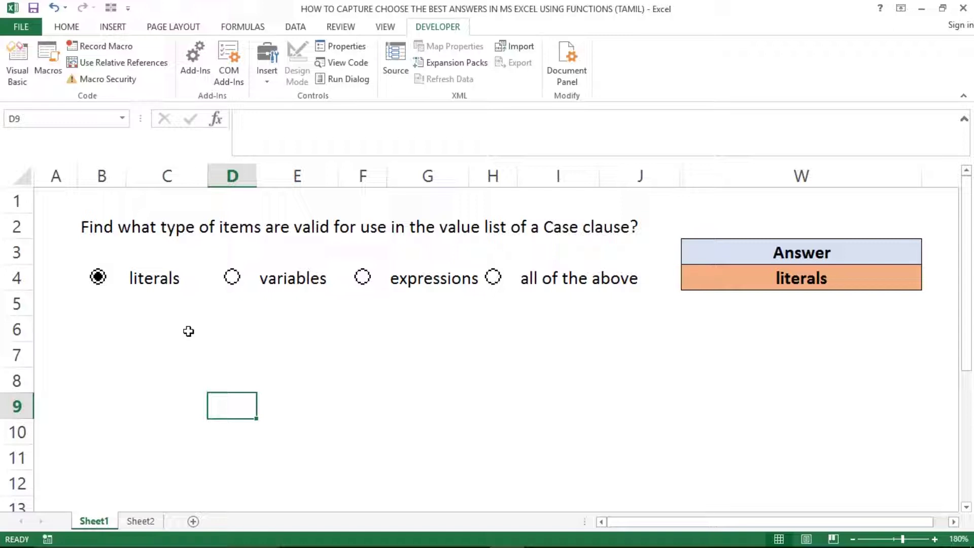
click(233, 331)
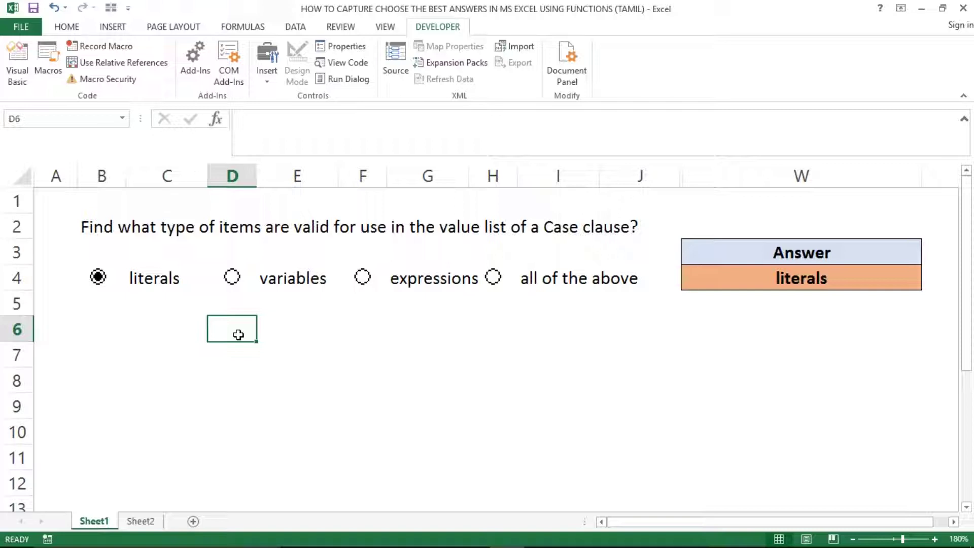
click(119, 227)
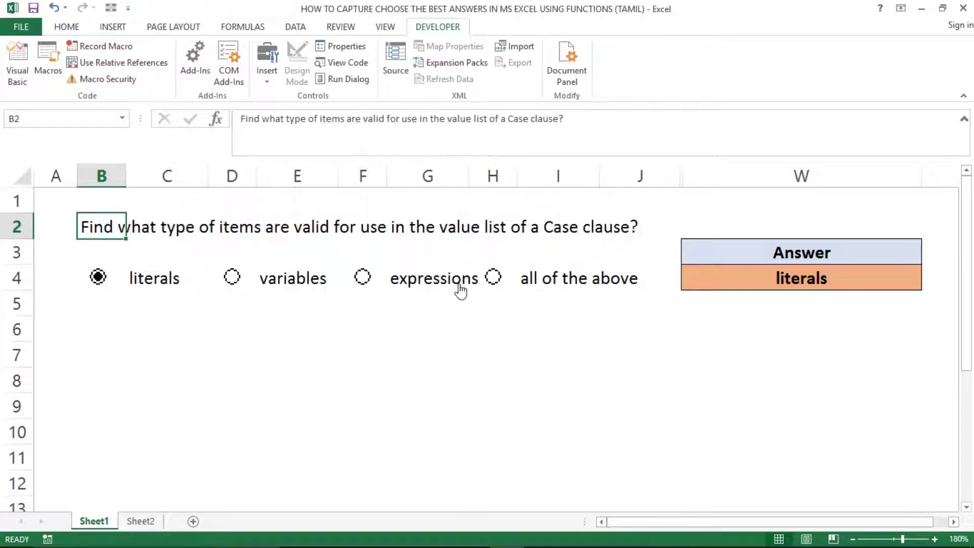
click(754, 274)
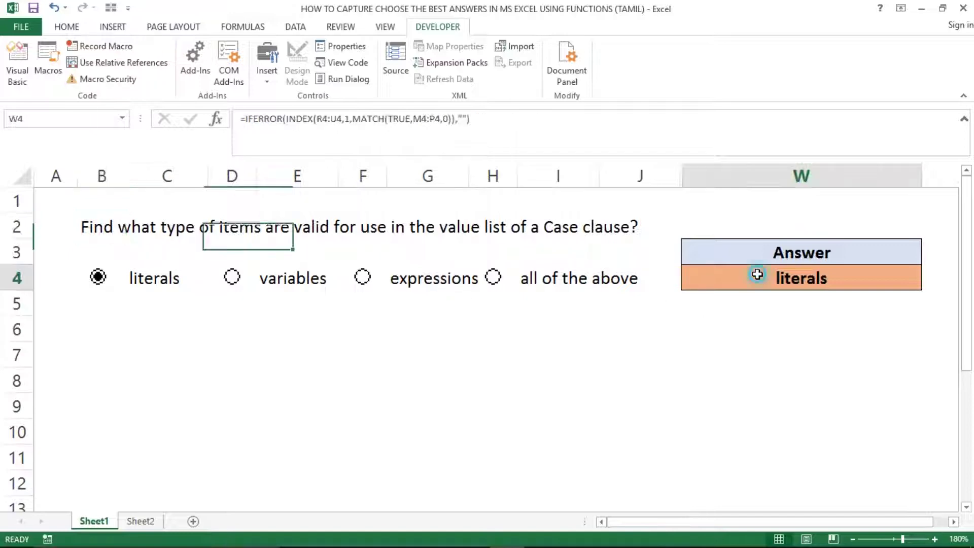
click(360, 371)
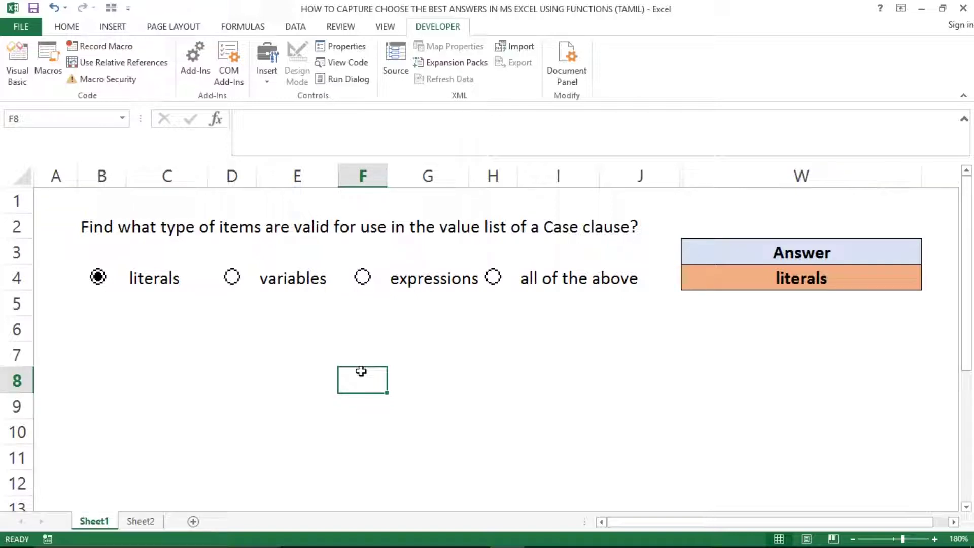
click(287, 379)
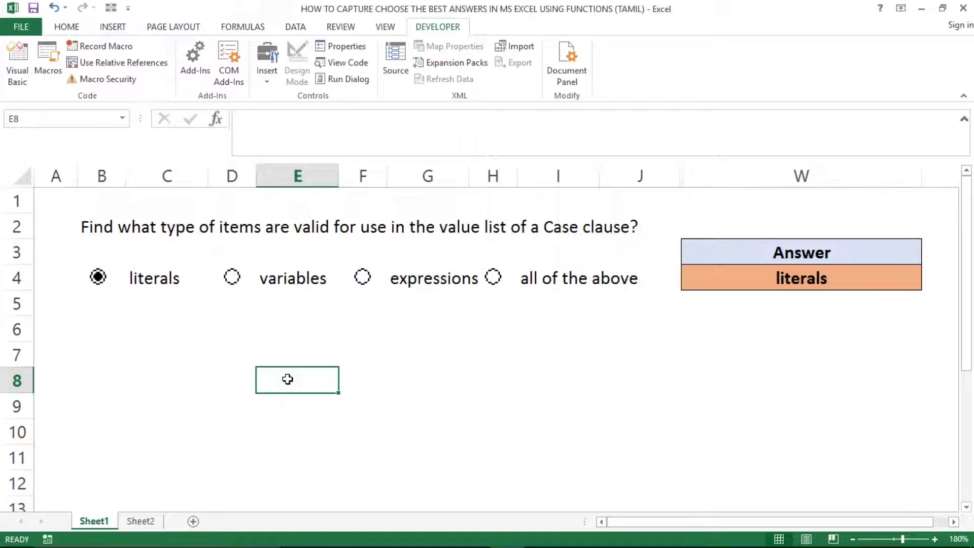
Try variables, expressions, all of the above and literals while watching W4 follow each pick.
click(289, 285)
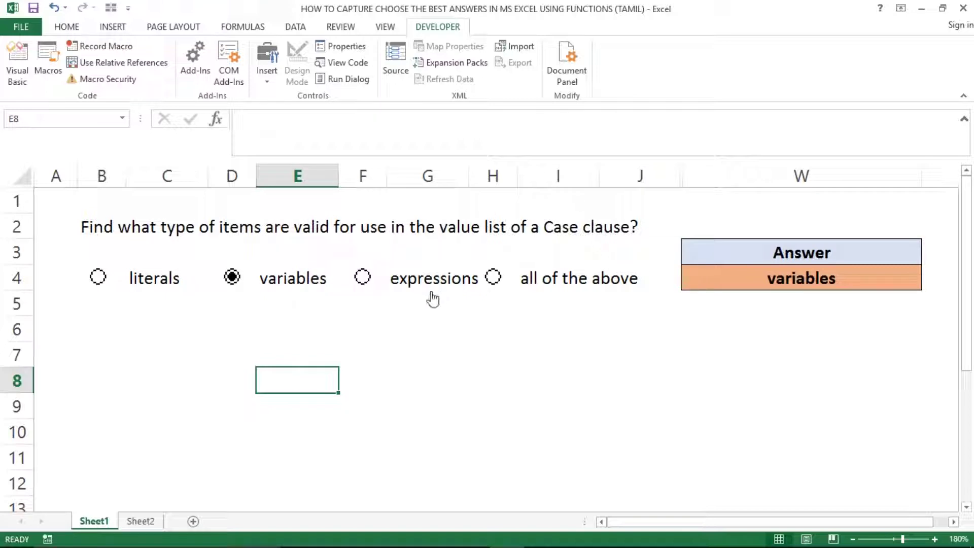
click(445, 286)
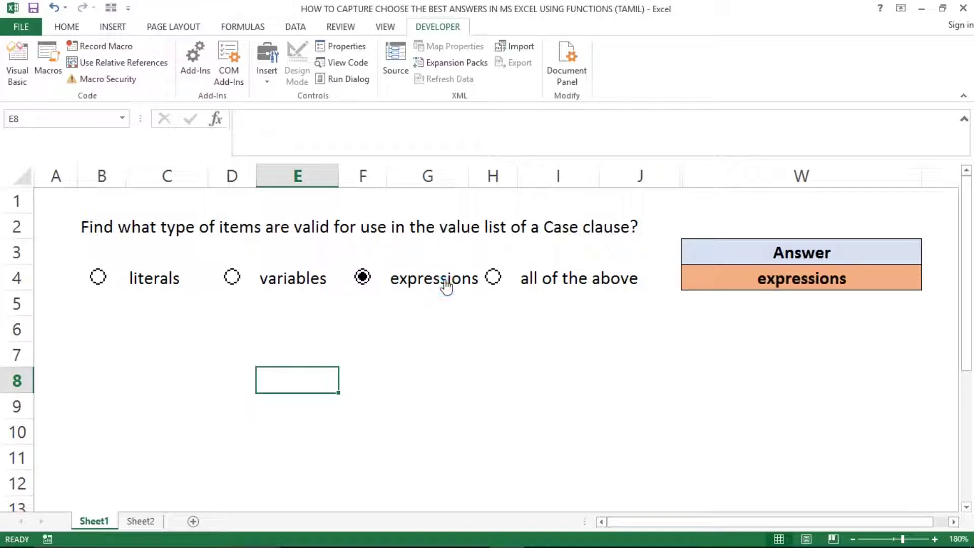
click(552, 284)
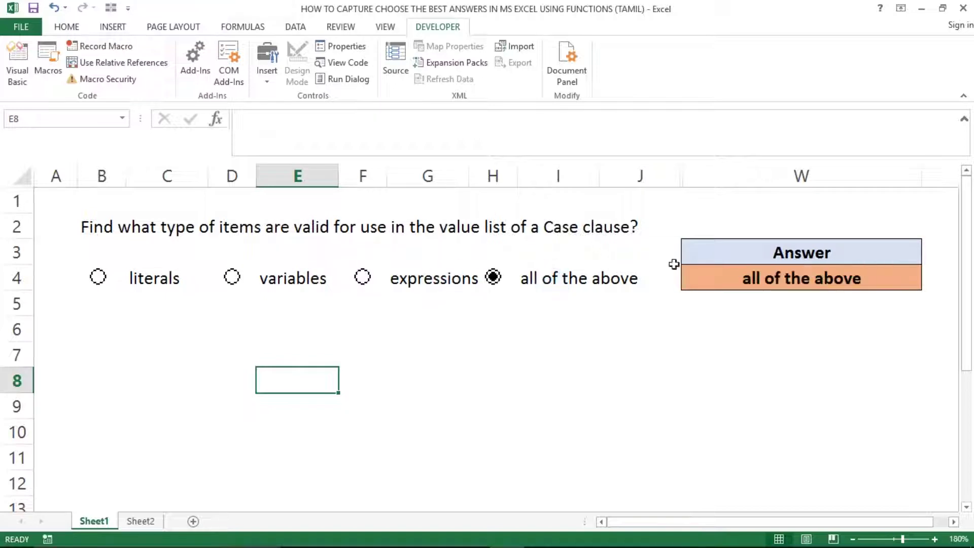
click(752, 282)
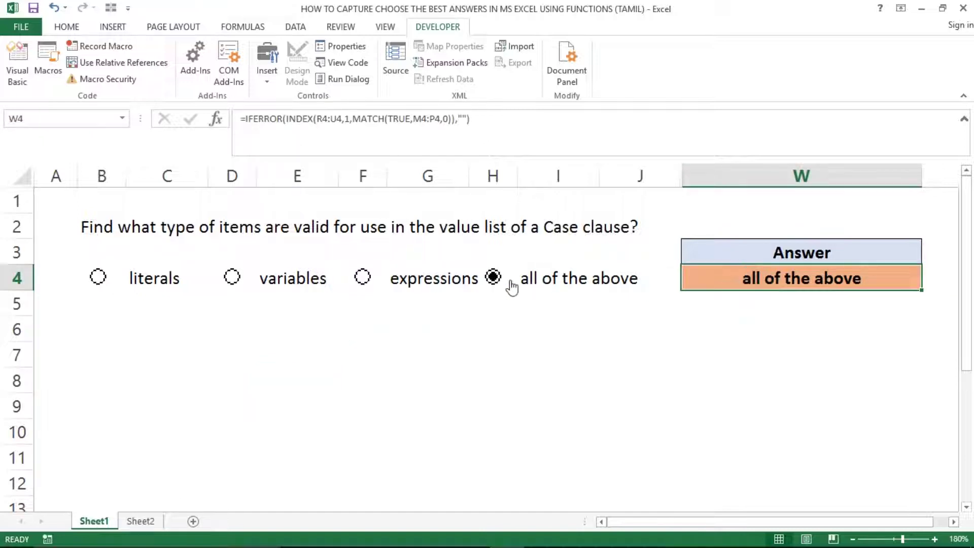
click(410, 282)
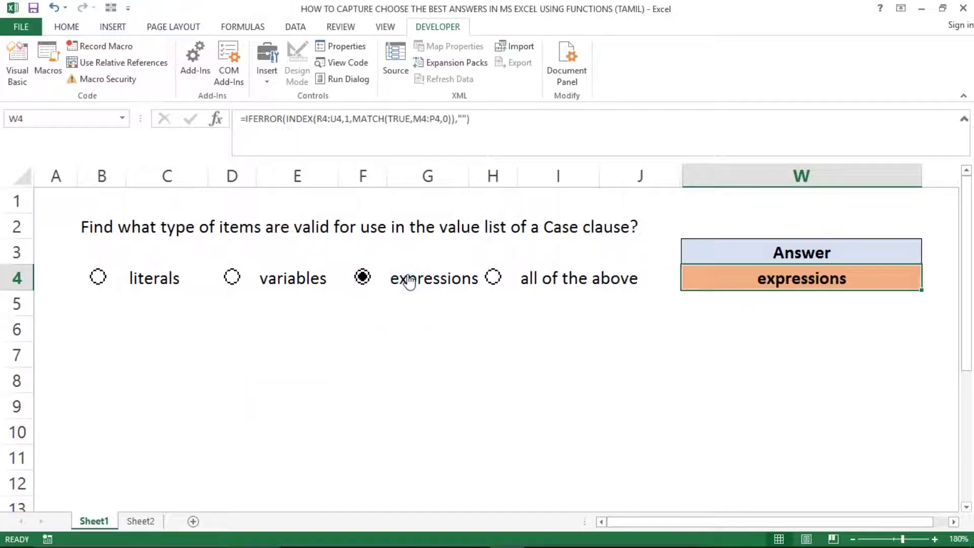
click(264, 280)
click(146, 280)
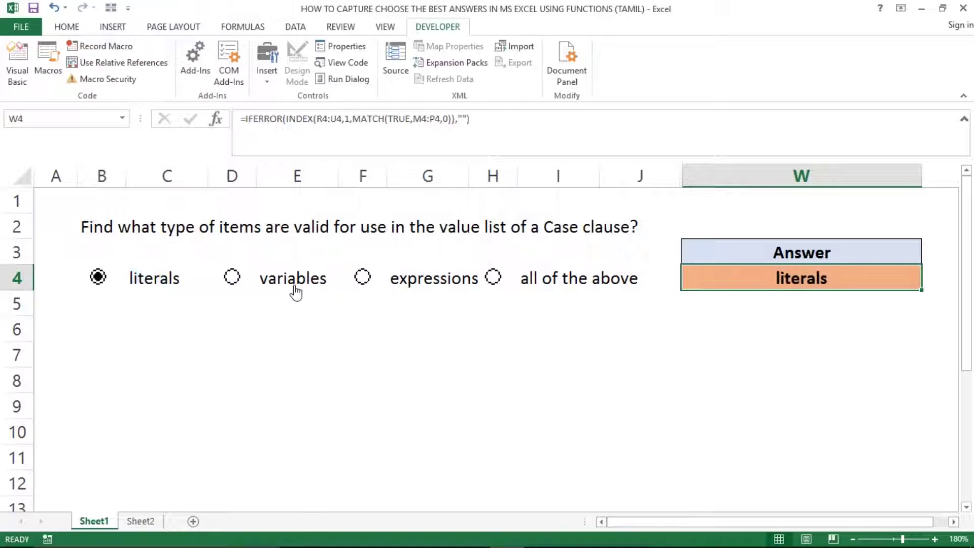
Cycle through the answers again, leave variables chosen, and move to Sheet2.
click(294, 286)
click(428, 286)
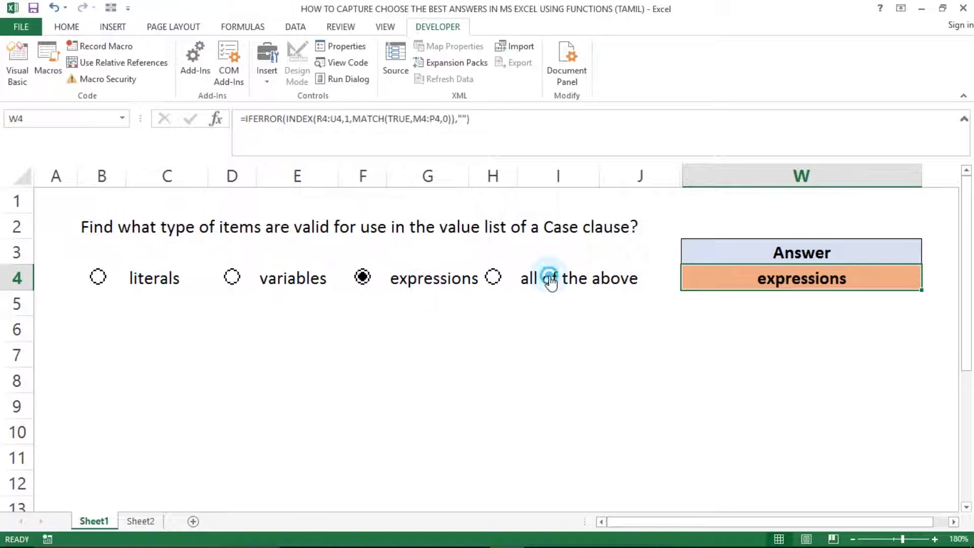
click(550, 284)
click(343, 277)
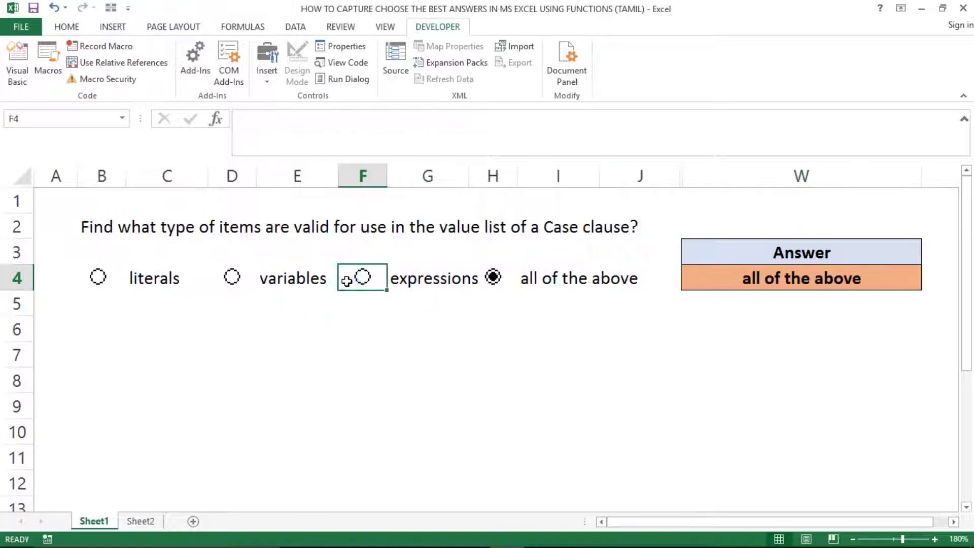
click(303, 291)
click(301, 305)
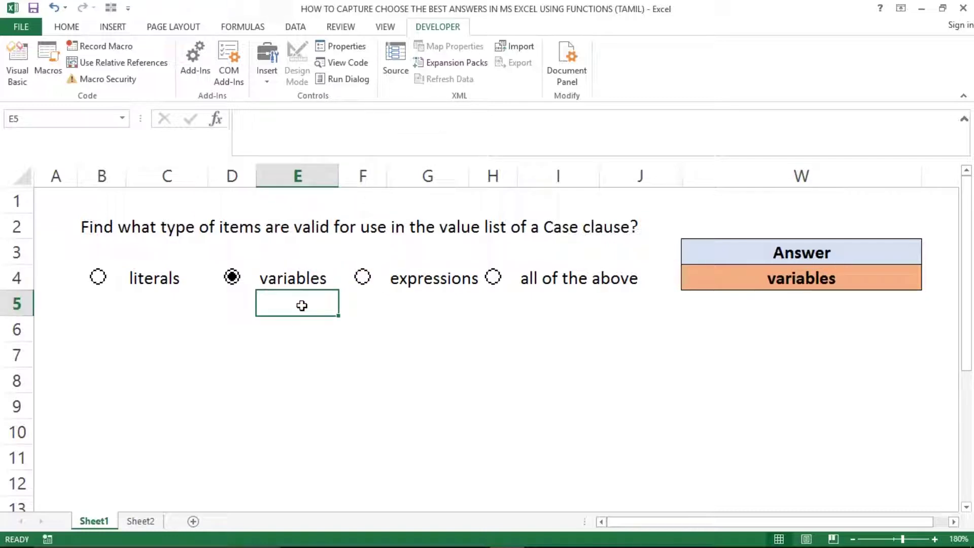
click(302, 343)
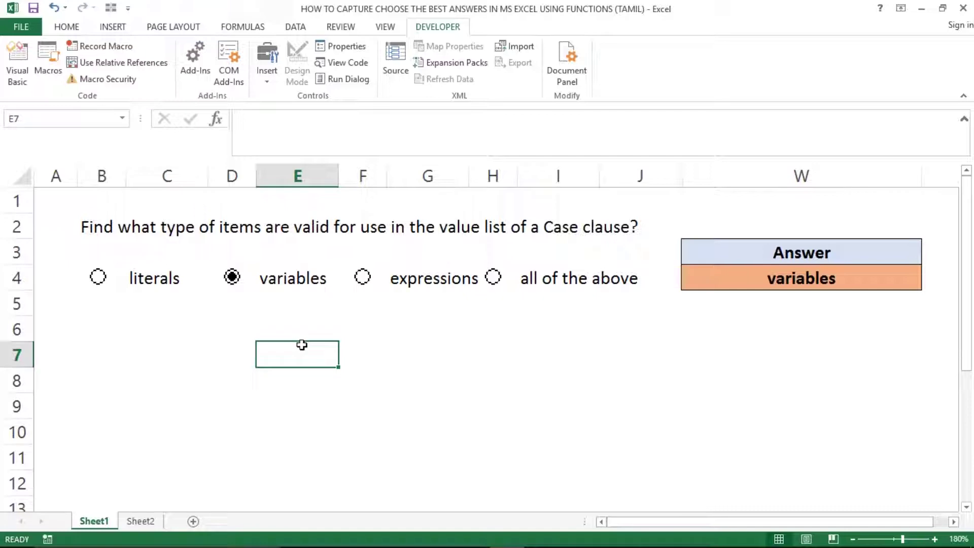
click(144, 523)
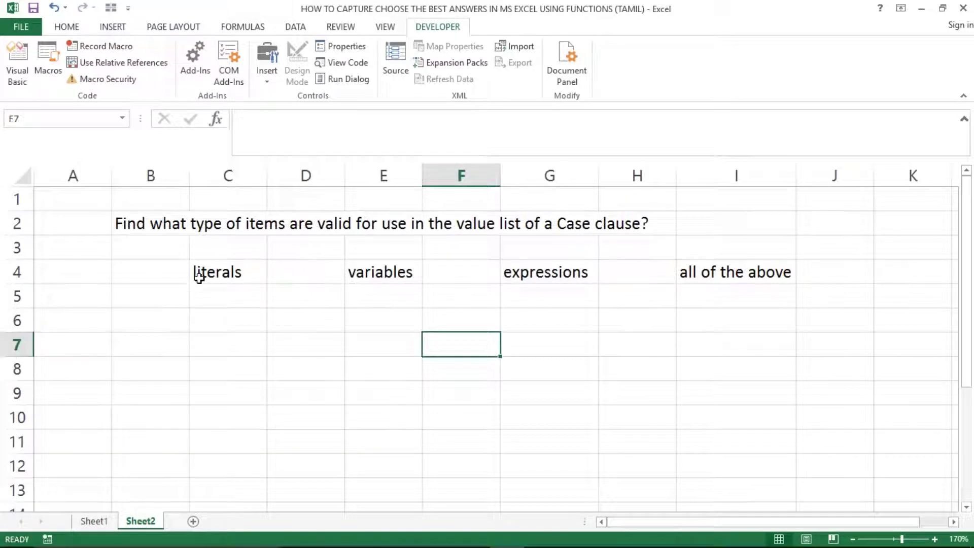
Look over Sheet2's question, answer cells C4, E4, G4, I4 and columns H, F, D, B.
click(214, 271)
click(149, 226)
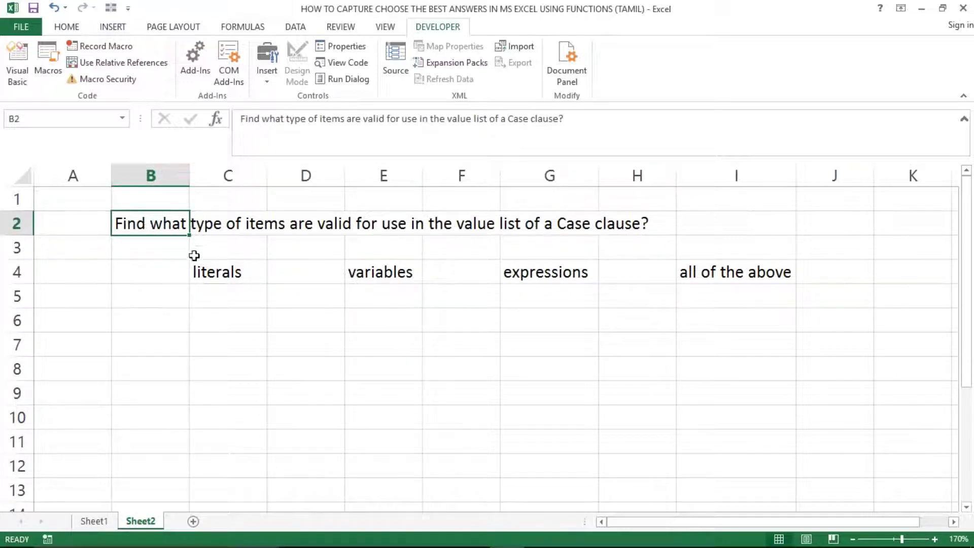
click(206, 273)
click(382, 277)
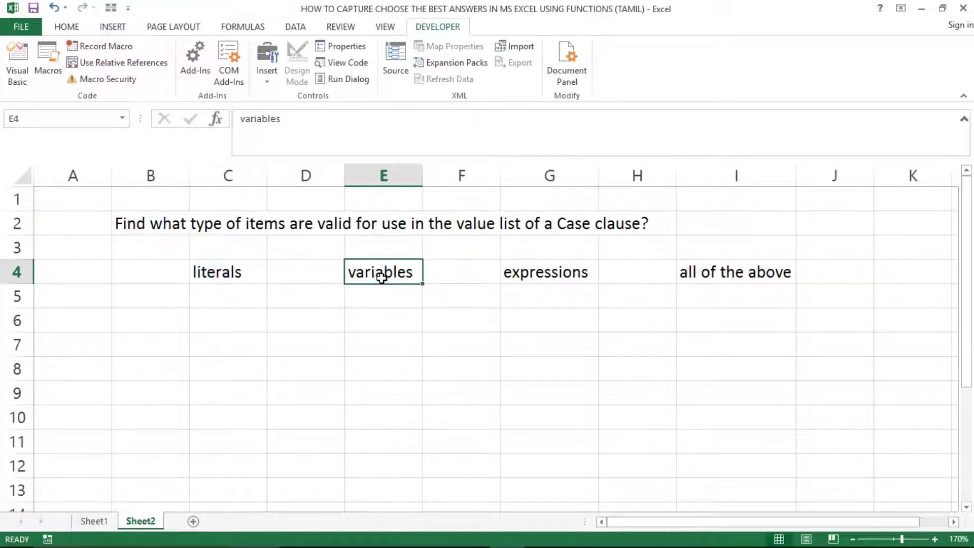
click(545, 279)
click(700, 274)
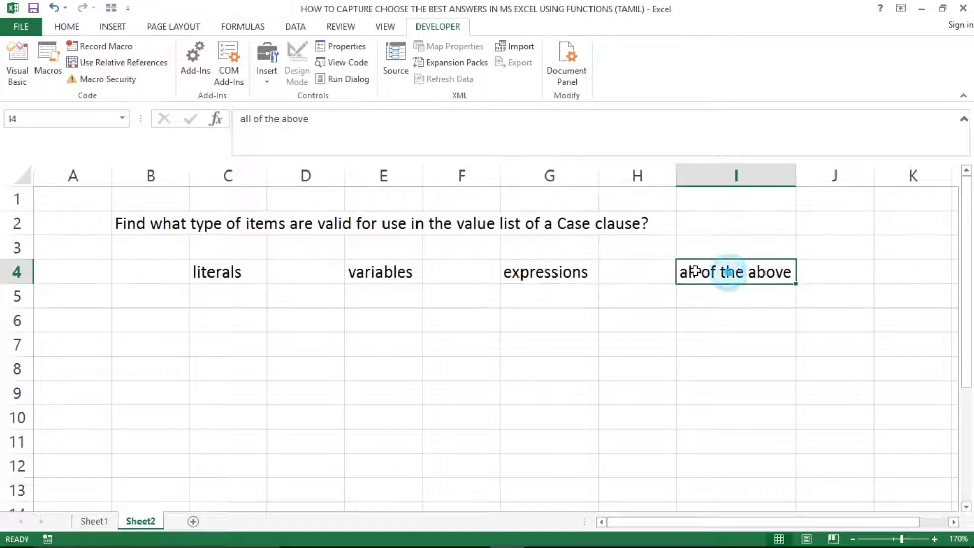
click(637, 175)
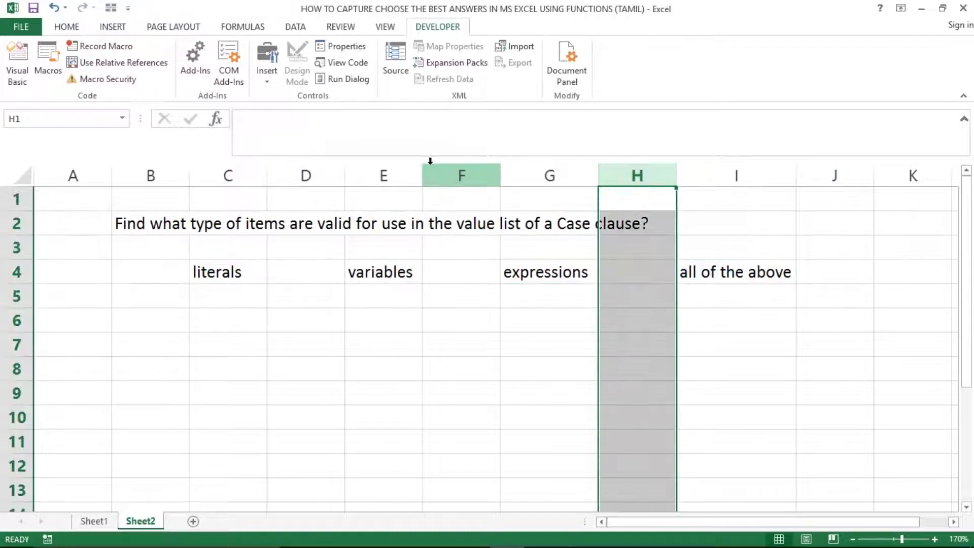
click(446, 167)
click(297, 174)
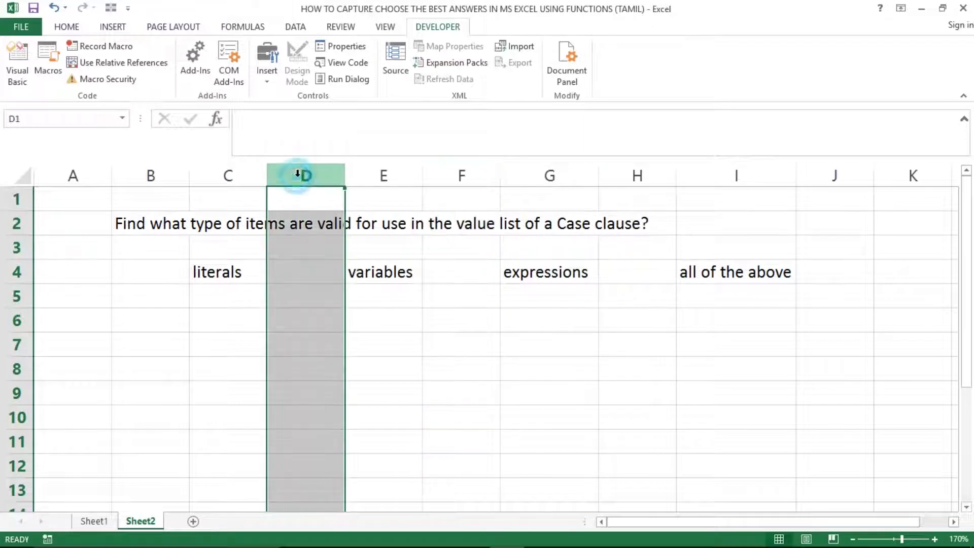
click(181, 175)
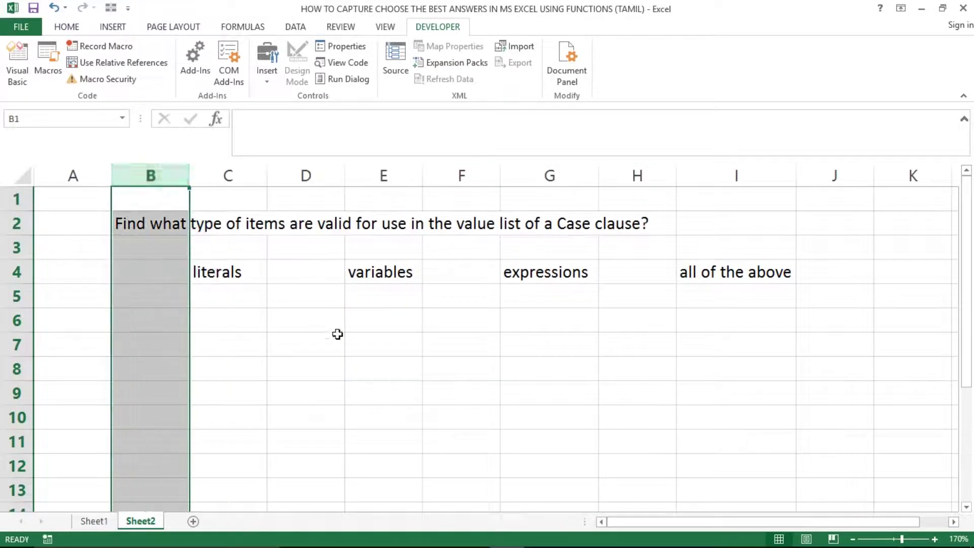
click(335, 335)
Select columns B, D, F and H together and narrow them to width 3.29.
click(161, 180)
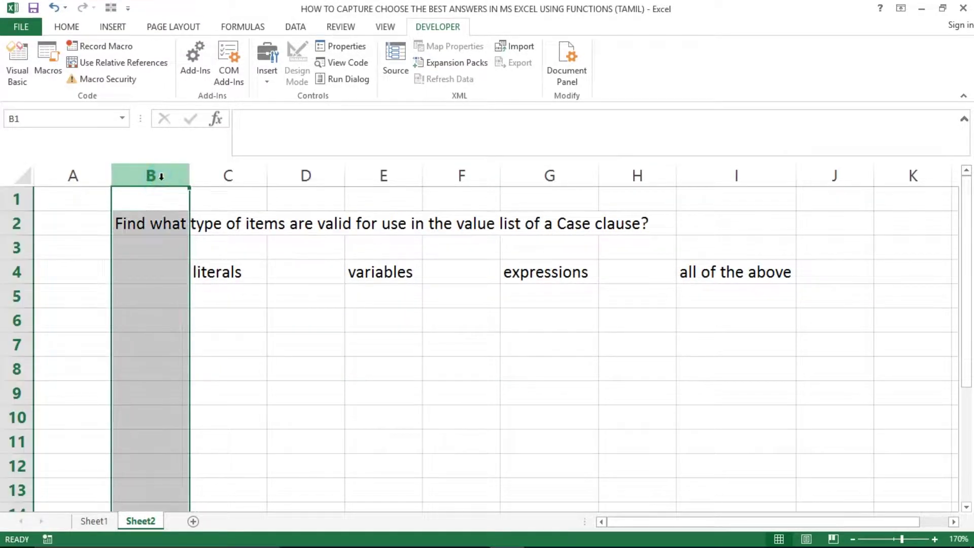
ctrl+click(304, 174)
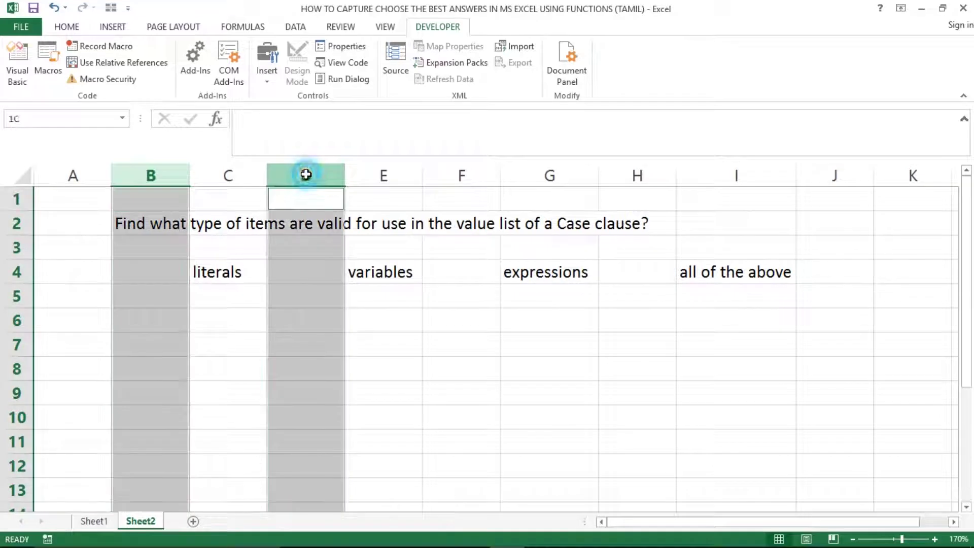
ctrl+click(463, 176)
ctrl+click(619, 168)
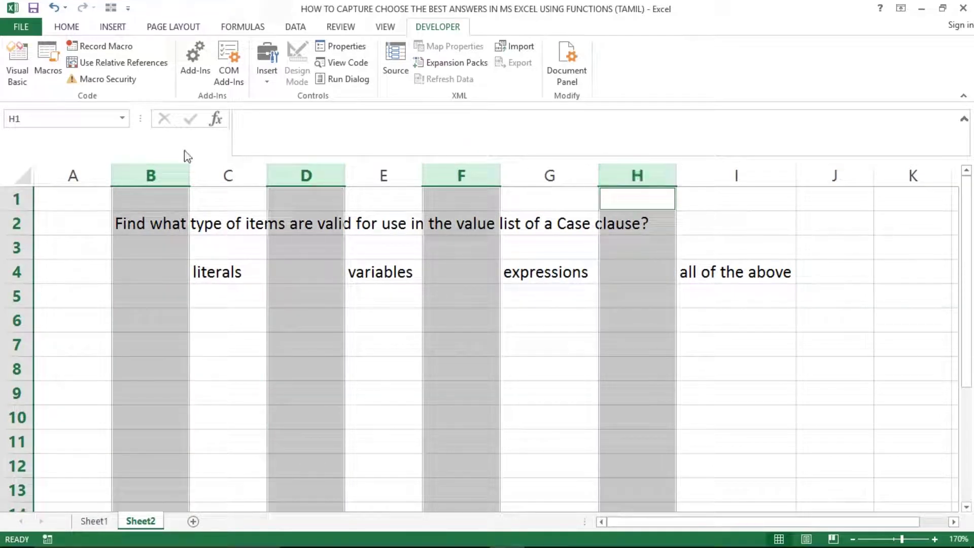
drag(188, 171, 145, 173)
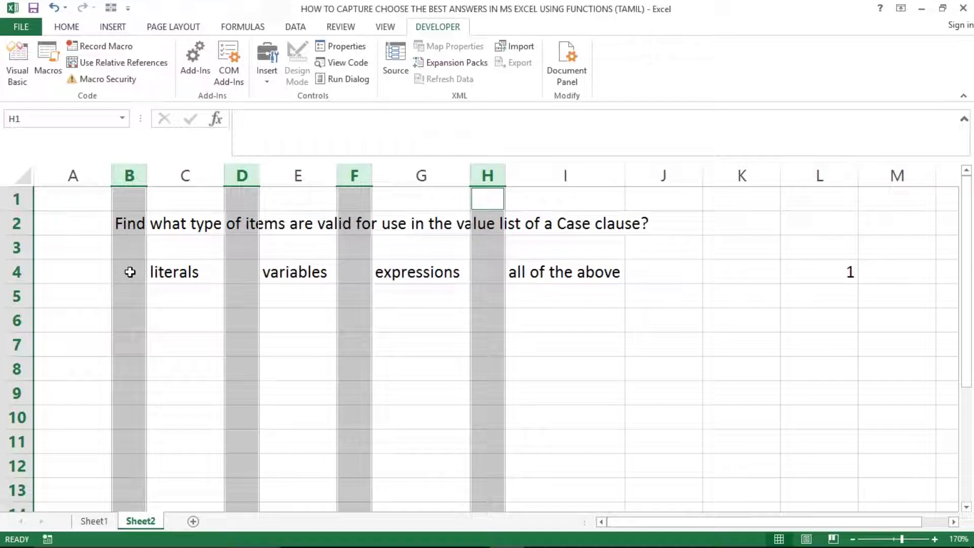
click(130, 273)
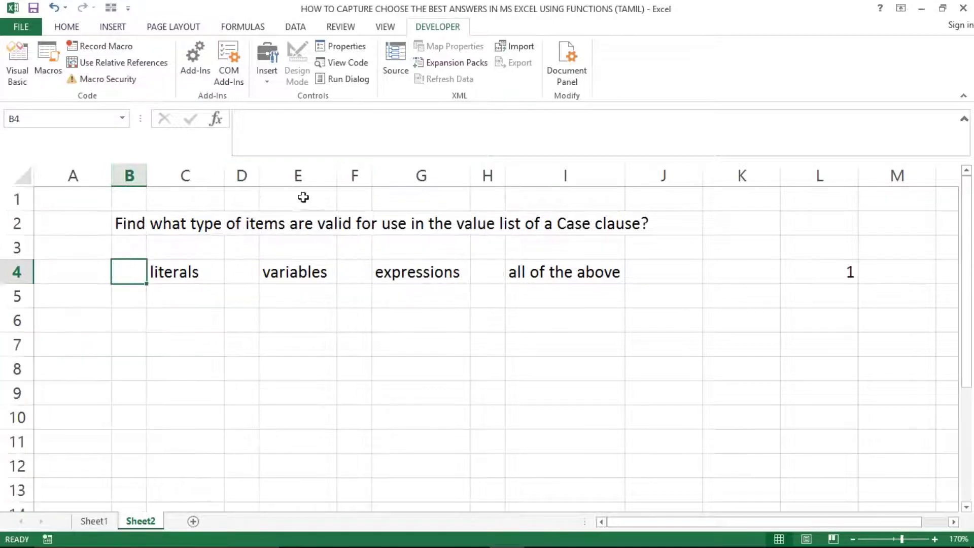
Insert a Form Controls option button over the literals cell near B4.
click(265, 78)
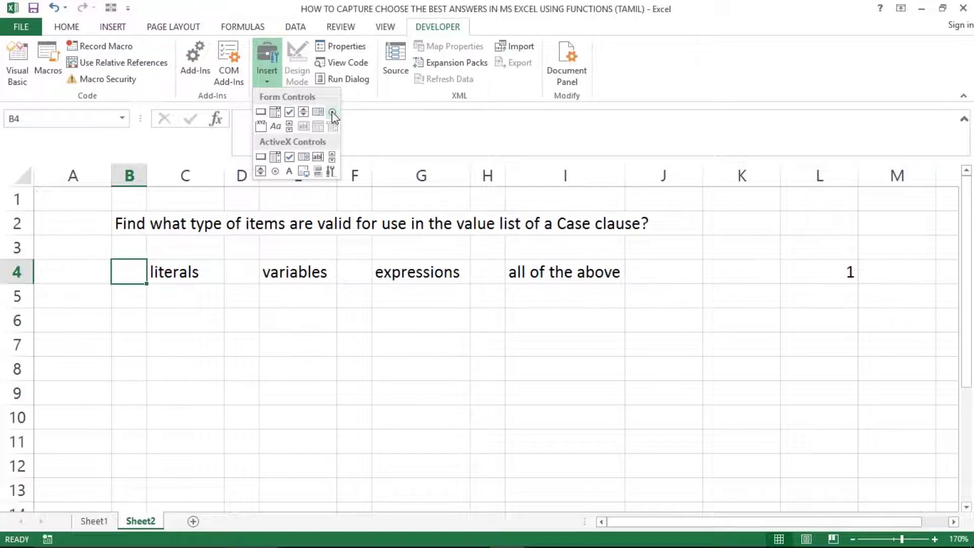
click(332, 113)
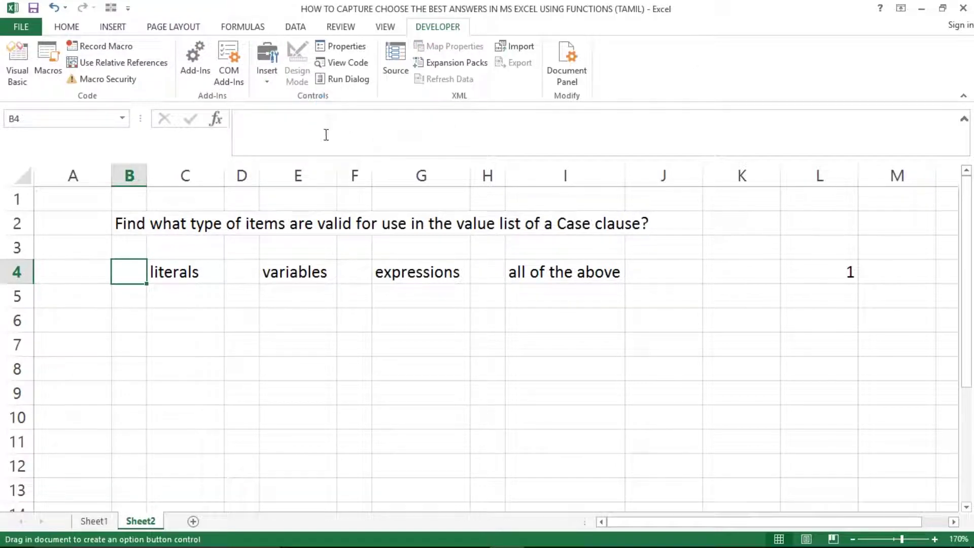
click(123, 265)
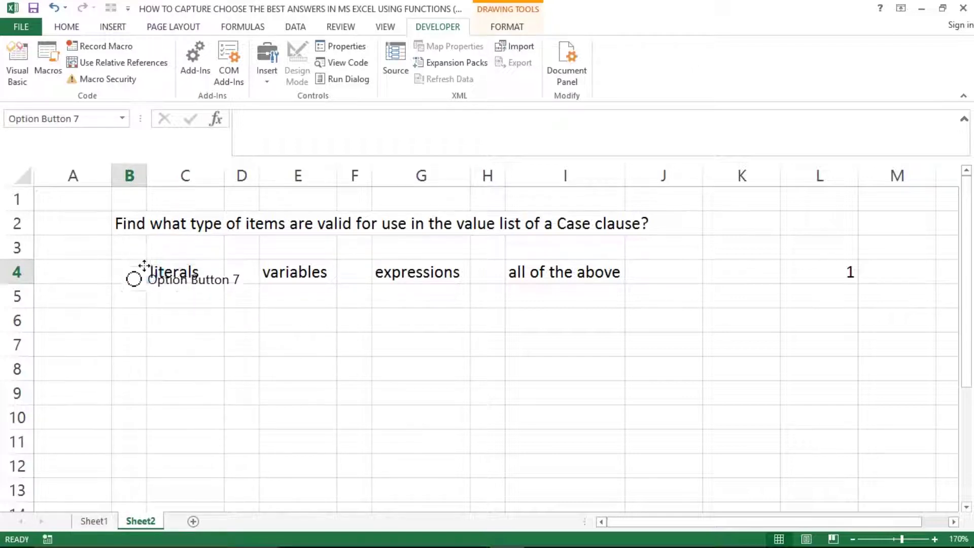
drag(146, 265, 137, 259)
Edit the option button's label text, then move the control down to row 7.
click(145, 271)
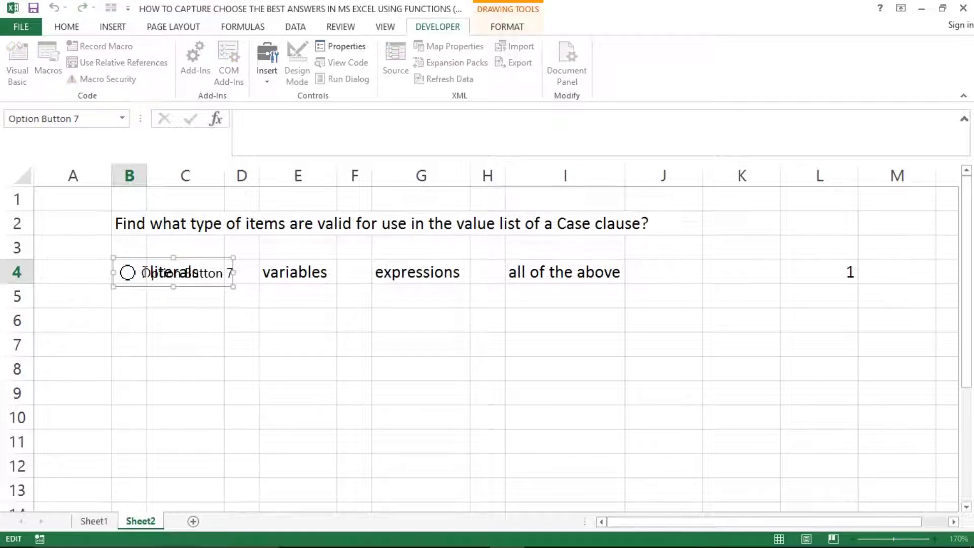
drag(133, 260, 137, 304)
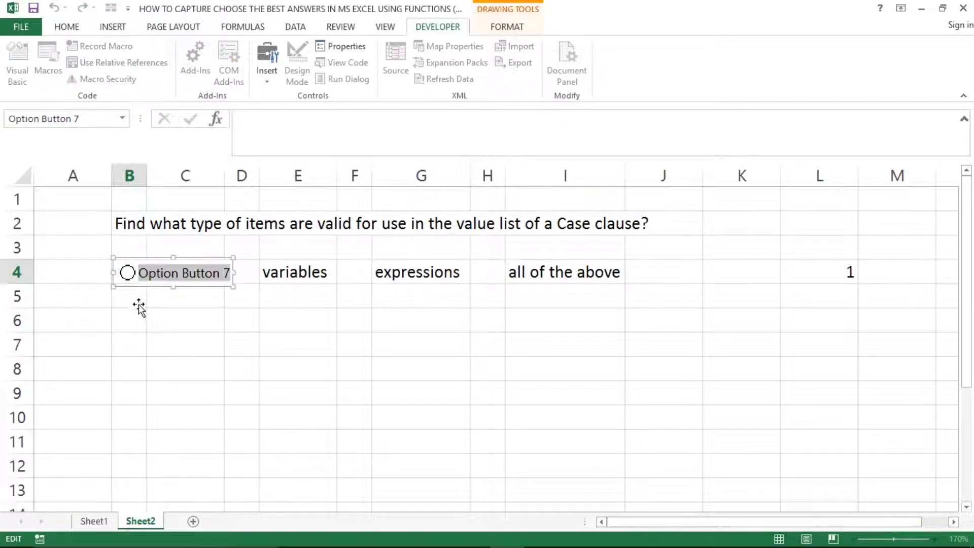
text(literals)
click(195, 299)
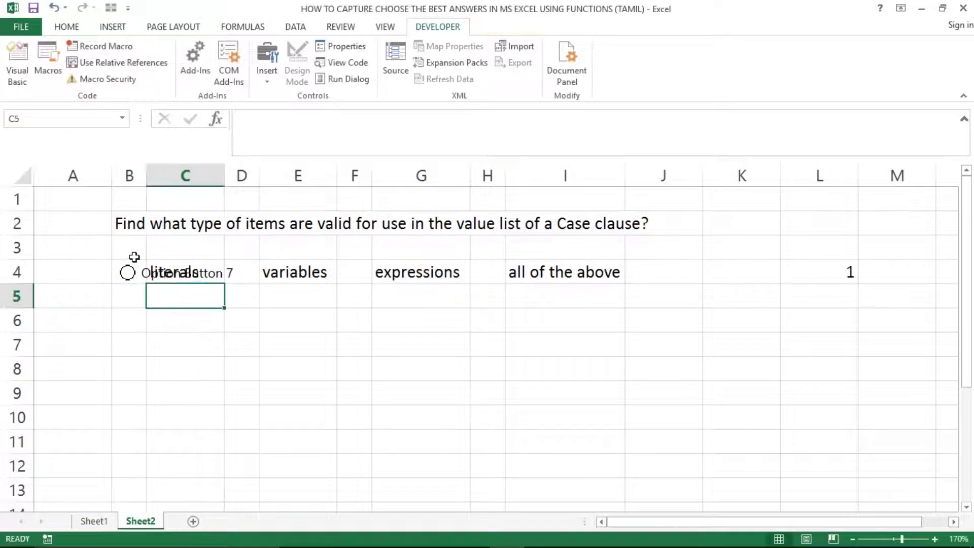
right_click(127, 273)
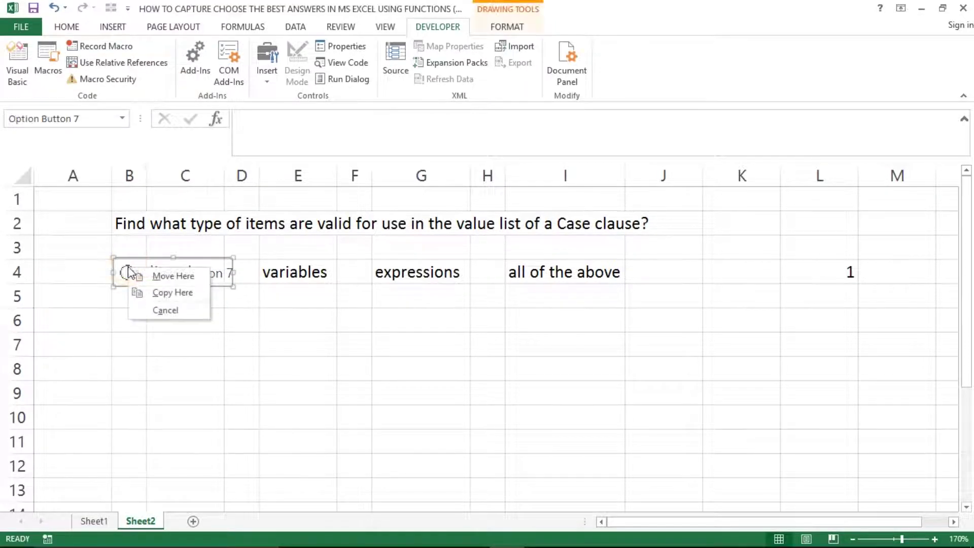
key(Escape)
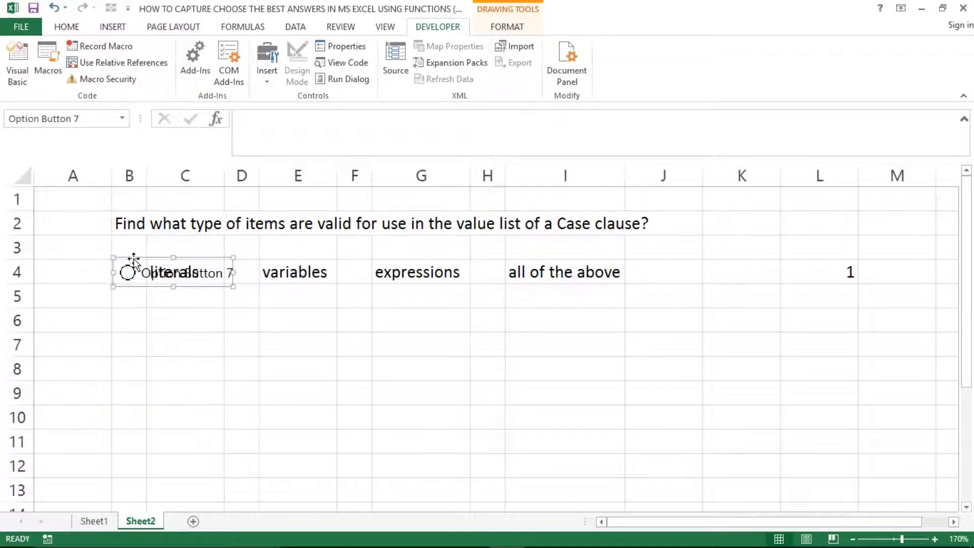
drag(133, 260, 135, 327)
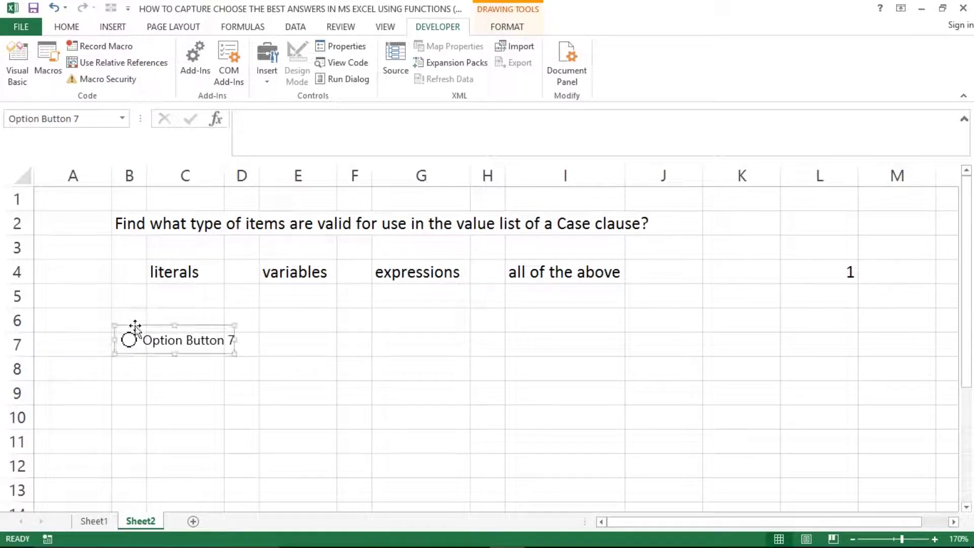
Delete the 'Option Button 7' label and drag the bare button up into B4 beside literals.
click(188, 341)
click(146, 339)
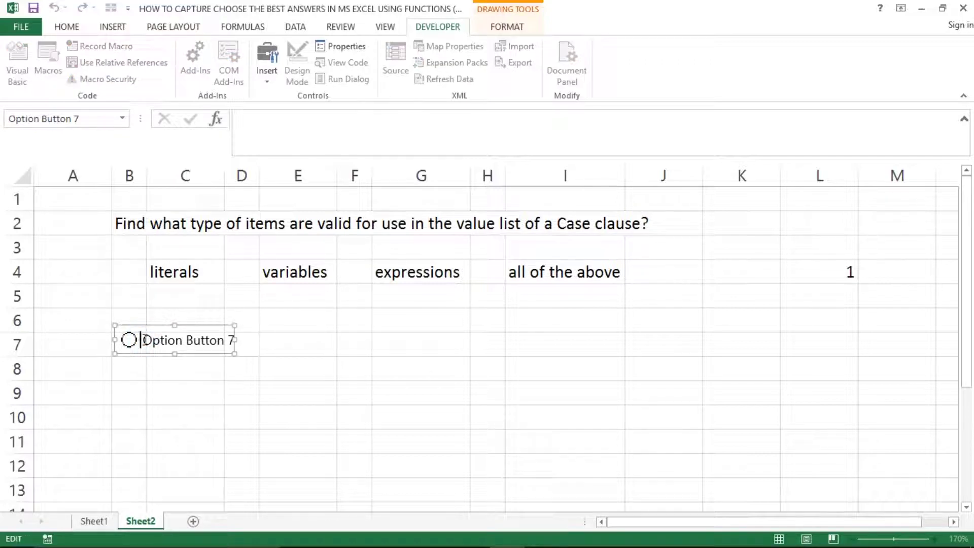
key(Delete)
key(Delete)
key(Delete)
key(Delete)
key(Delete)
key(Delete)
key(Delete)
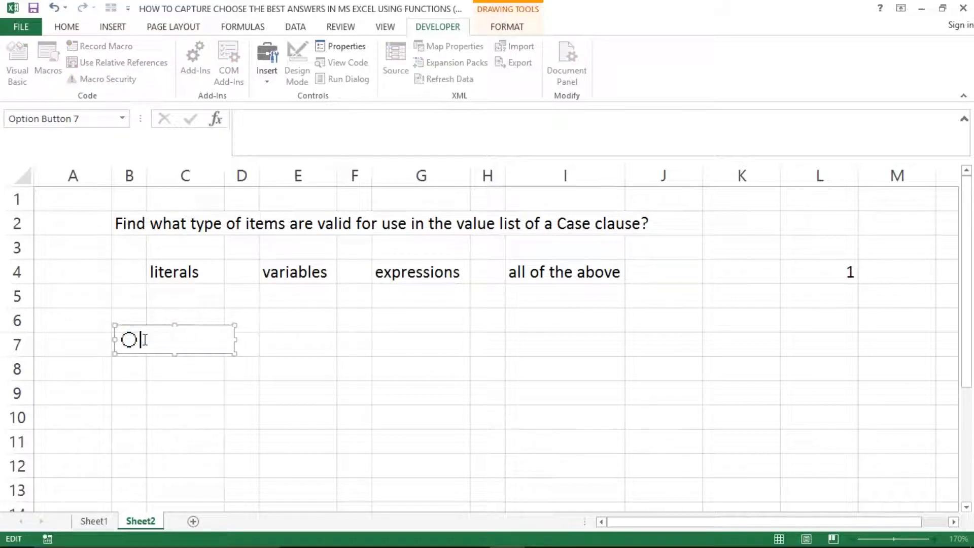
click(142, 391)
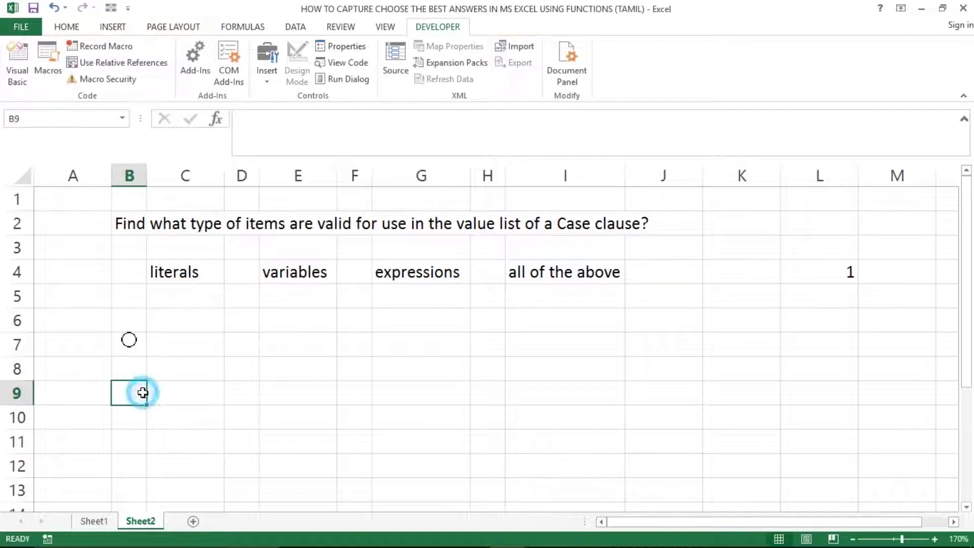
right_click(124, 349)
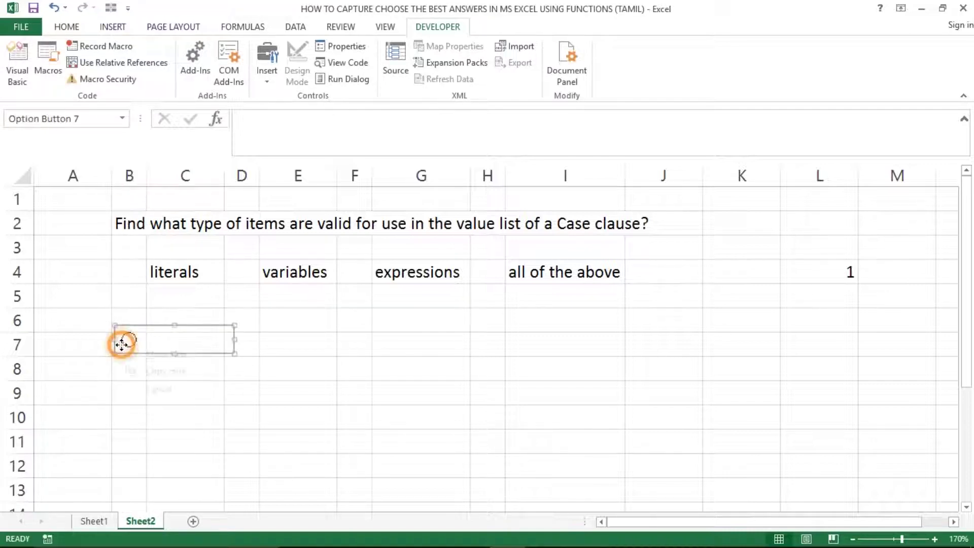
key(Escape)
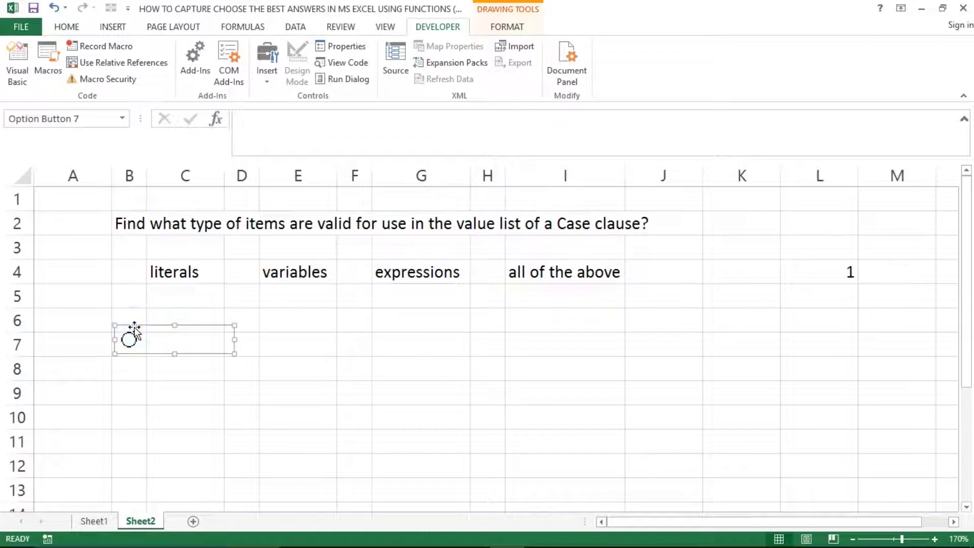
drag(134, 332, 134, 258)
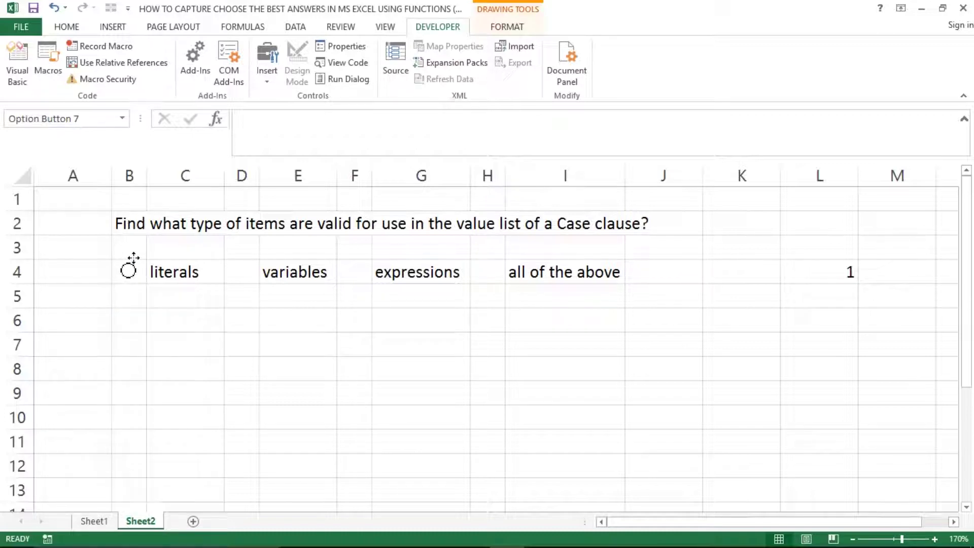
click(133, 258)
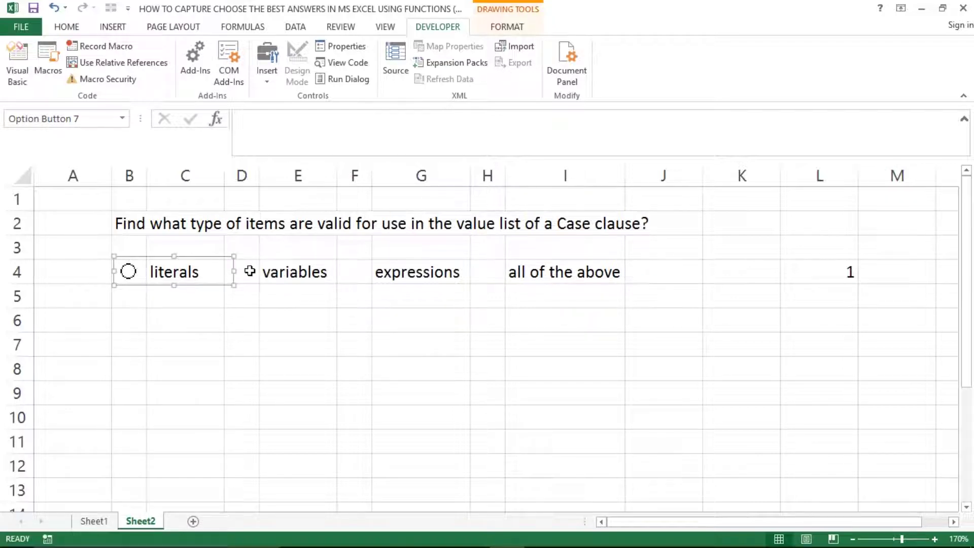
Draw an option button under variables and paste copies under expressions and all of the above.
drag(249, 271, 347, 309)
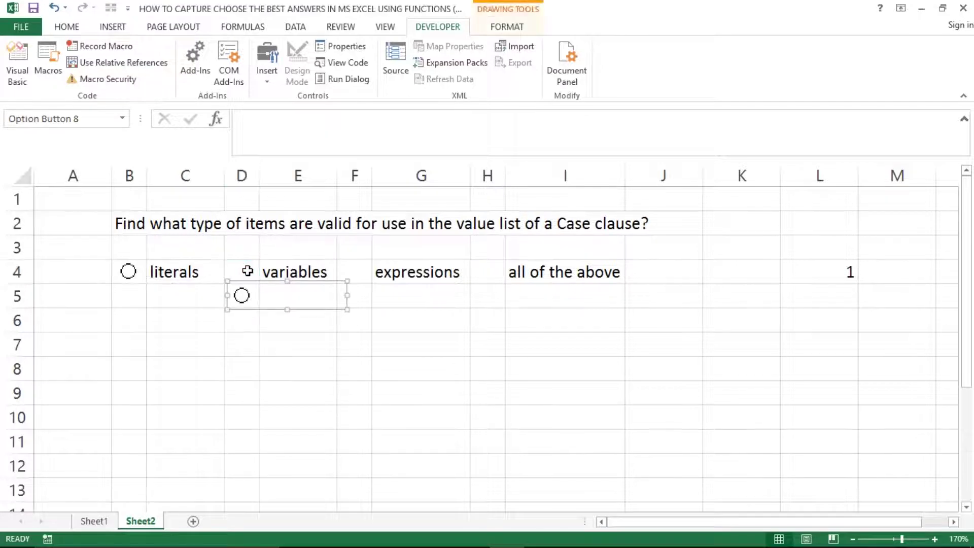
click(363, 267)
key(ctrl+v)
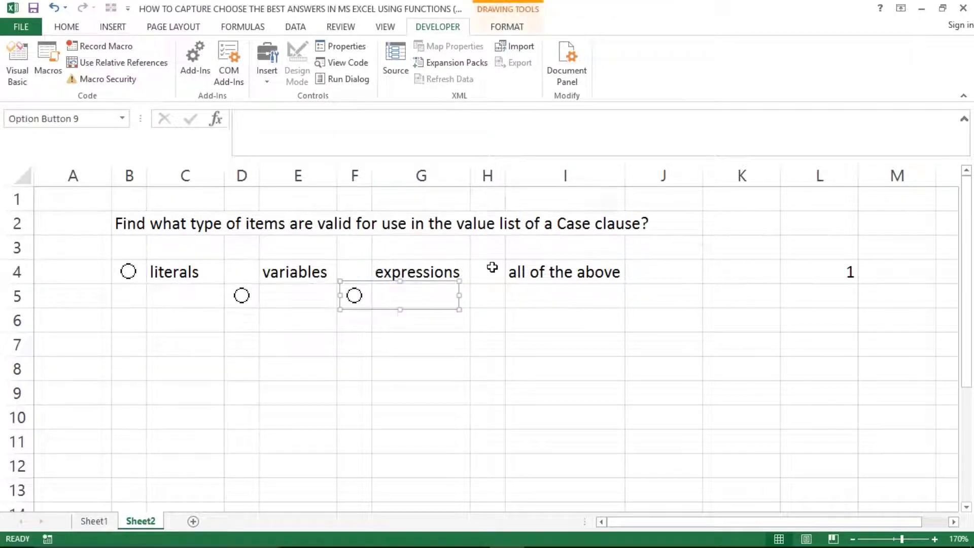
click(500, 268)
key(ctrl+v)
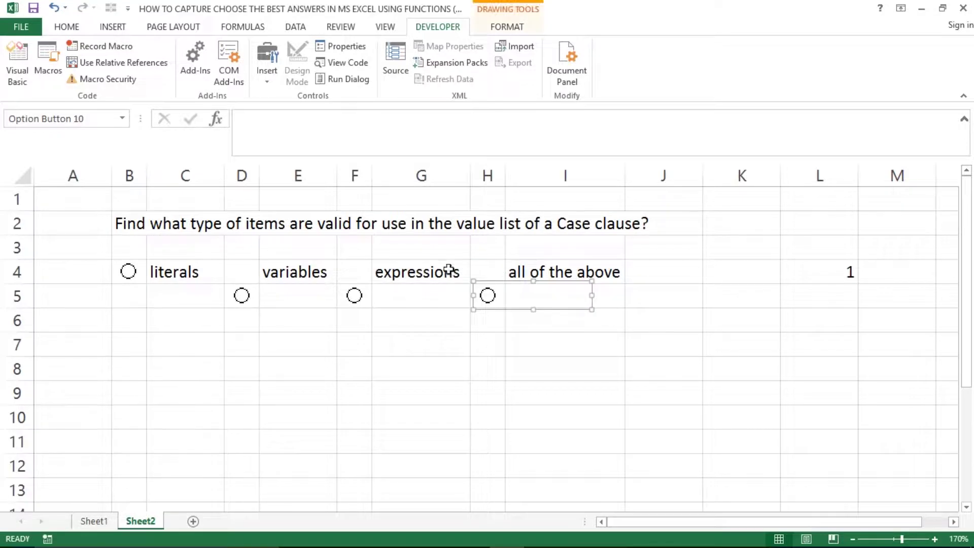
click(234, 324)
Select the three new buttons and nudge them up three steps to line up with row 4.
ctrl+click(242, 295)
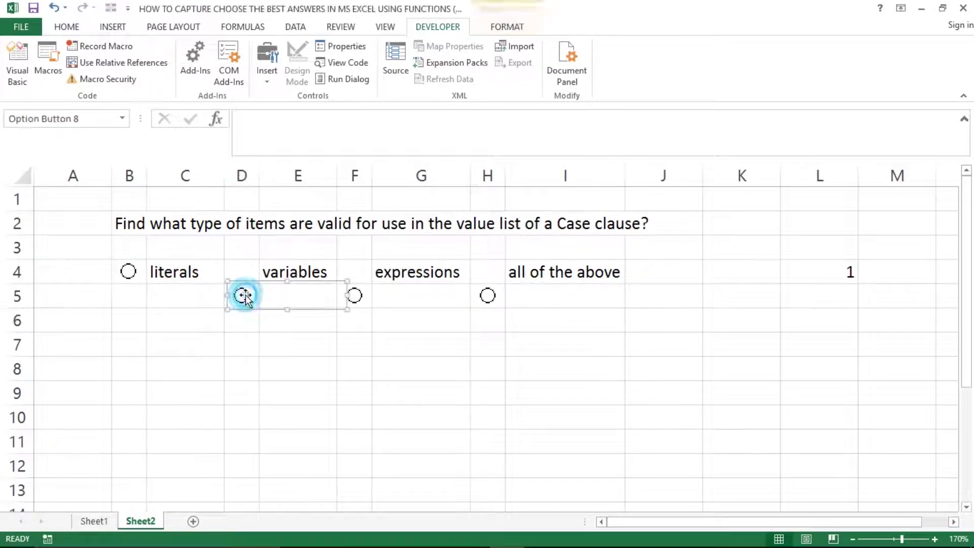
ctrl+click(356, 295)
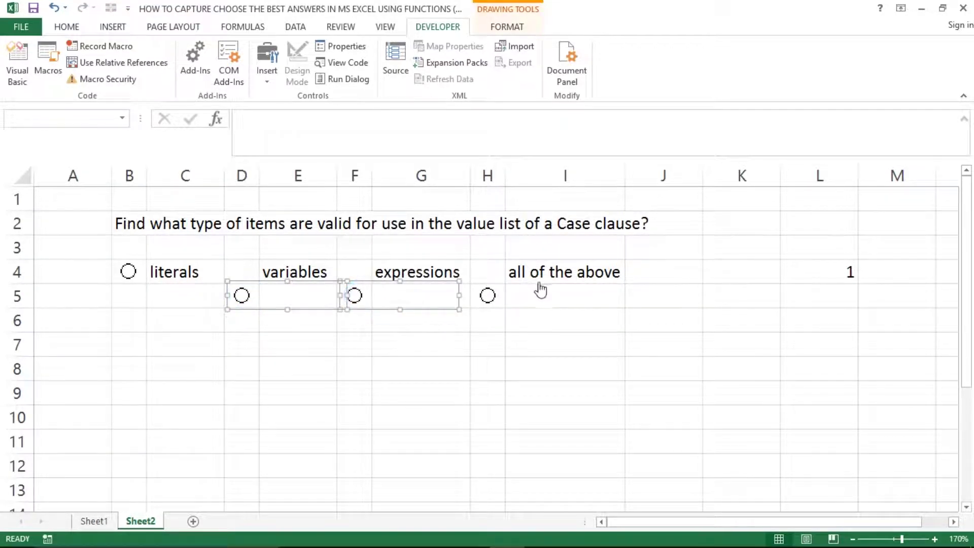
ctrl+click(474, 296)
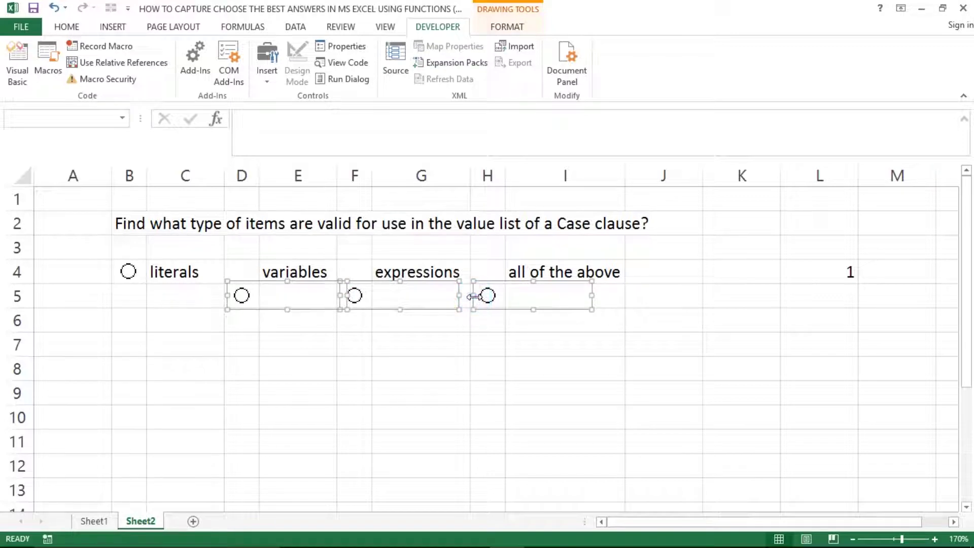
key(Up)
key(Up)
key(Up)
key(Up)
key(Up)
key(Up)
key(Up)
key(Up)
key(Up)
key(Up)
key(Up)
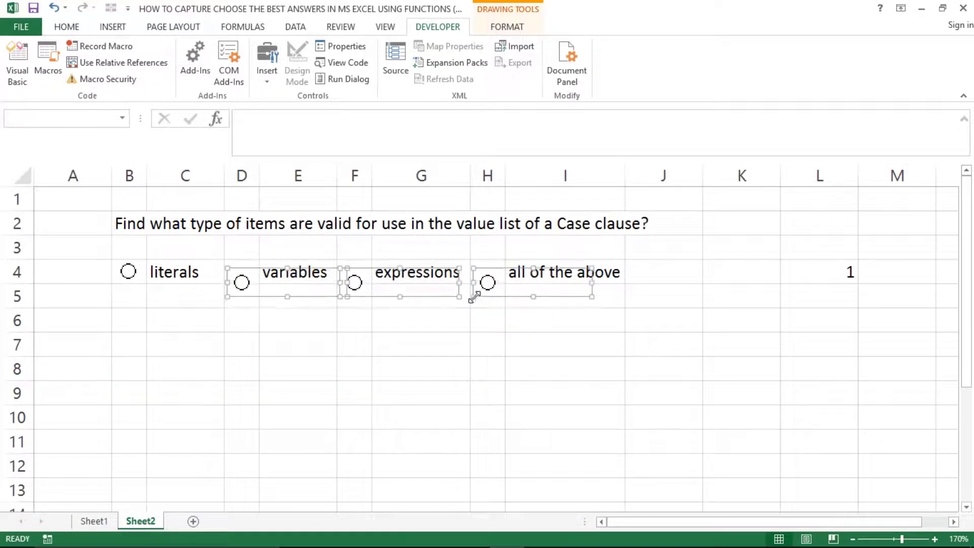
key(Up)
key(Up)
key(Up)
key(Up)
key(Up)
key(Up)
key(Up)
key(Up)
key(Up)
key(Up)
key(Up)
key(Up)
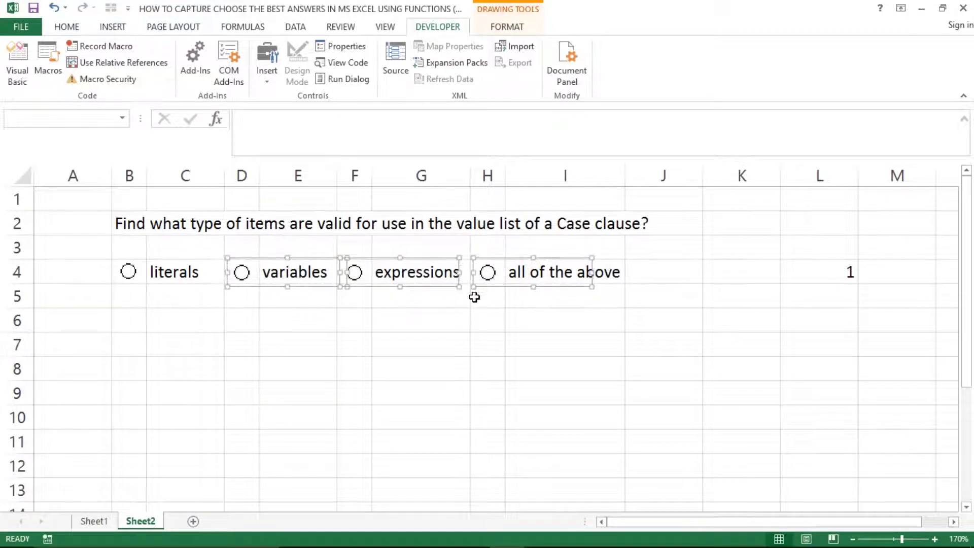
key(Up)
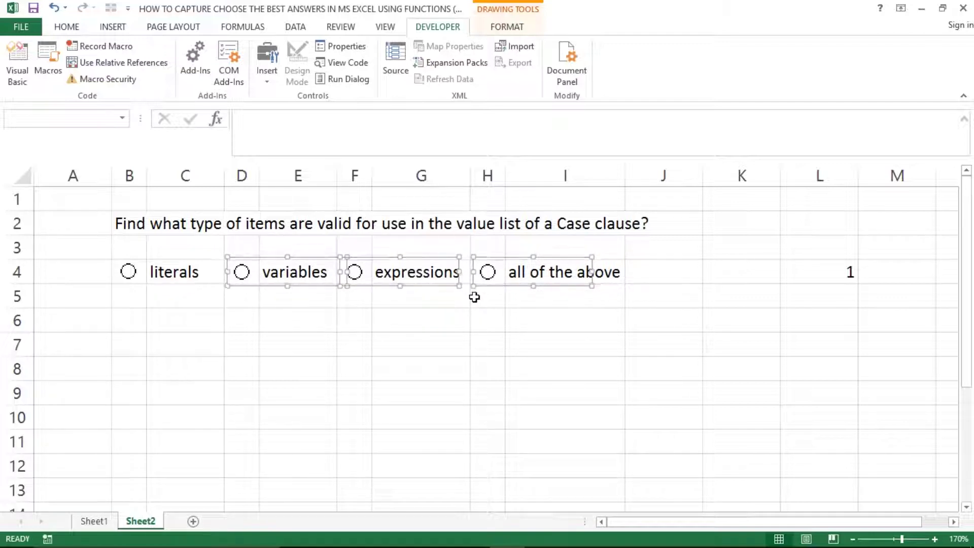
click(357, 334)
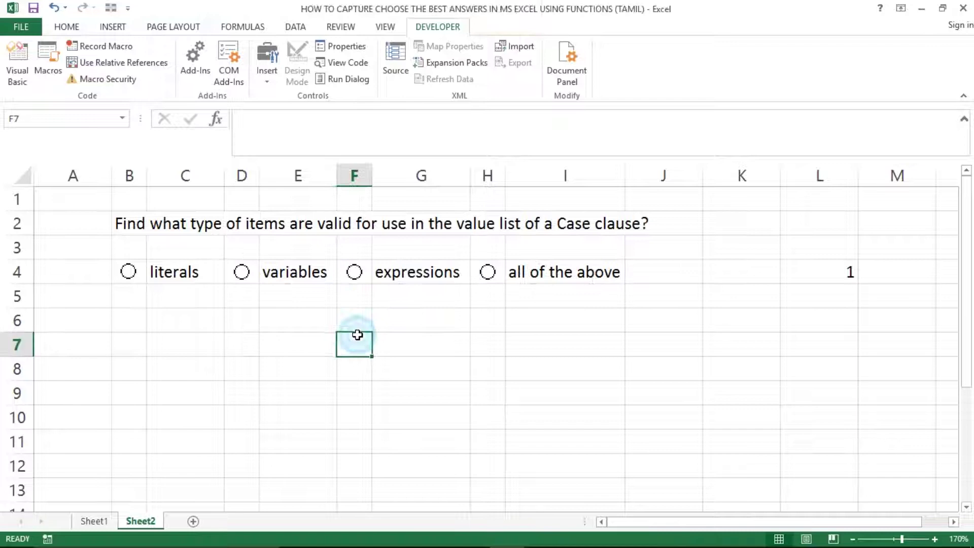
Click through literals, variables, expressions and all of the above to confirm only one stays selected.
click(311, 320)
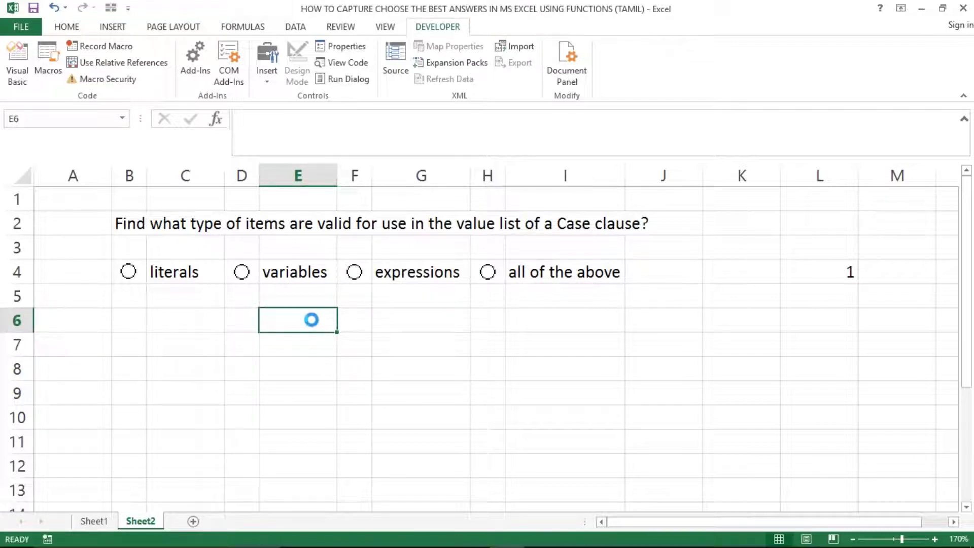
click(150, 277)
click(303, 274)
click(403, 279)
click(408, 278)
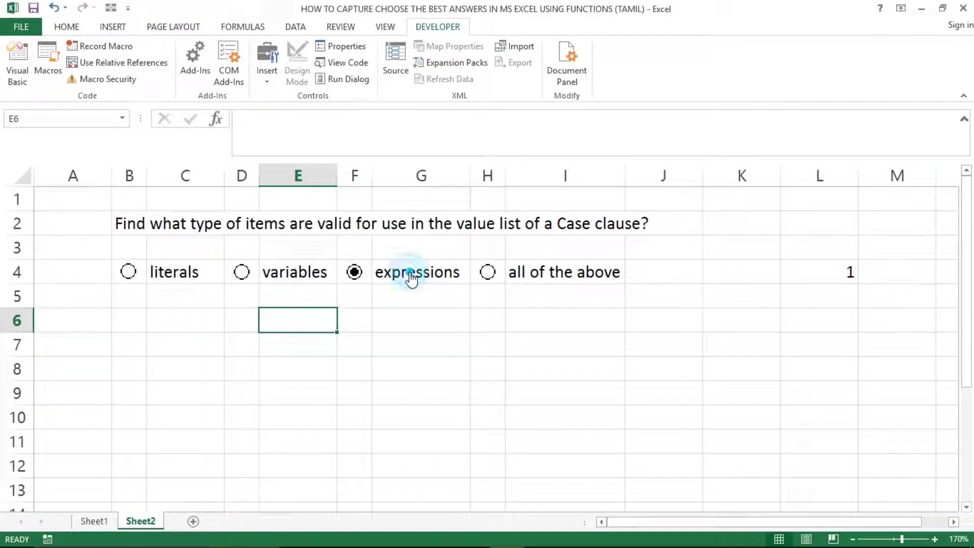
click(297, 278)
click(163, 277)
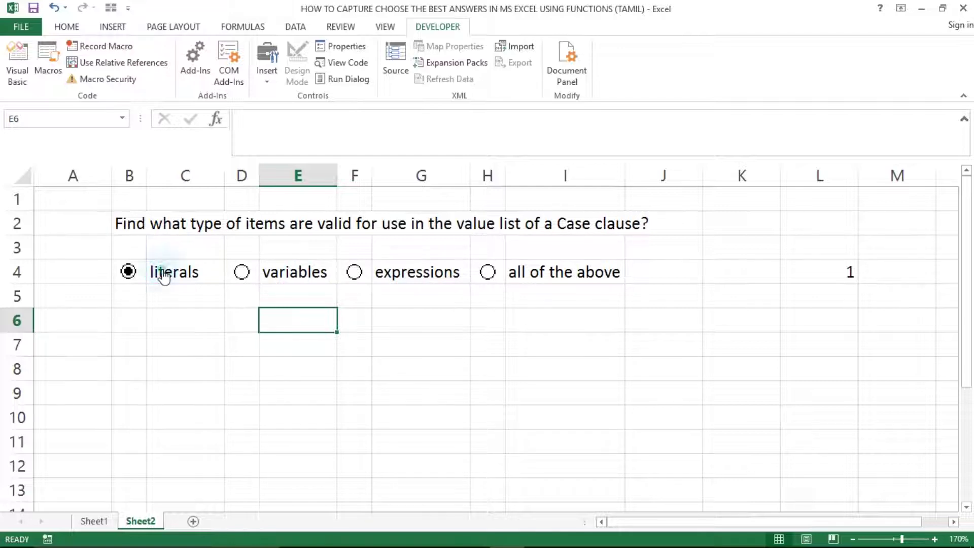
click(392, 284)
click(535, 271)
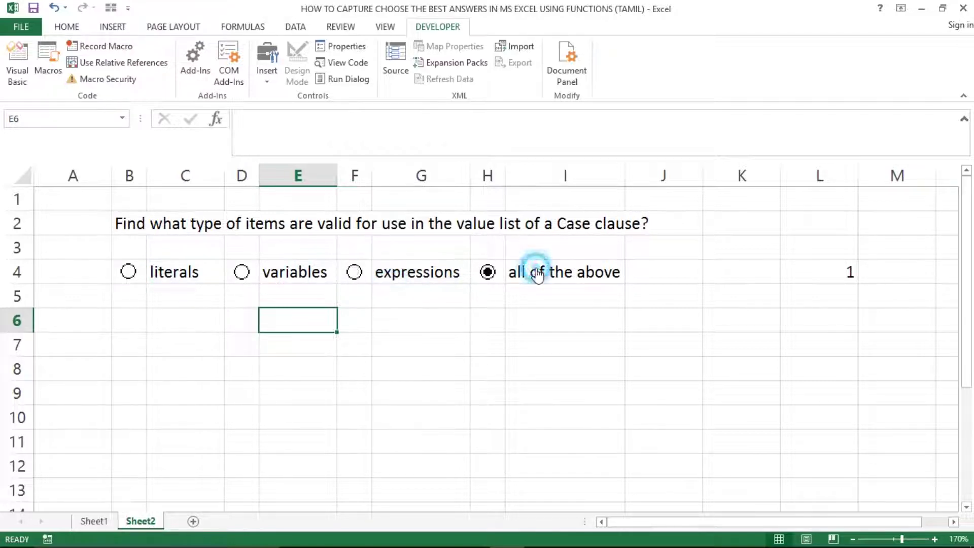
click(354, 273)
click(310, 274)
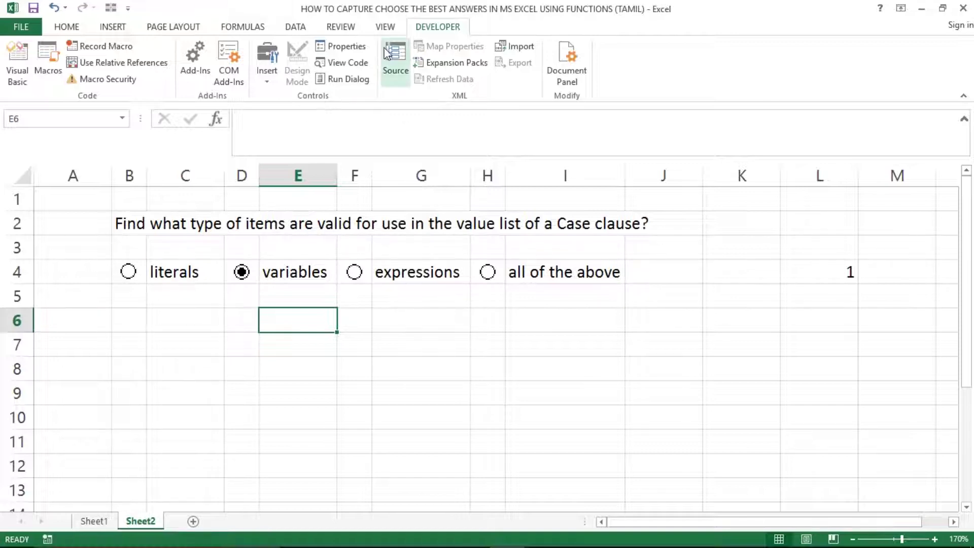
Check the form controls list and cell L4, then retest every answer, ending on literals.
click(268, 85)
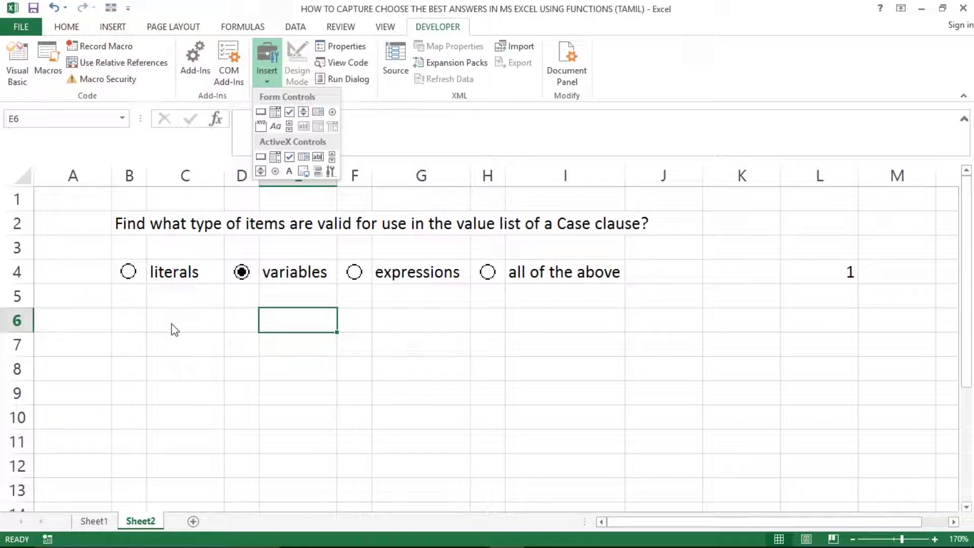
click(224, 322)
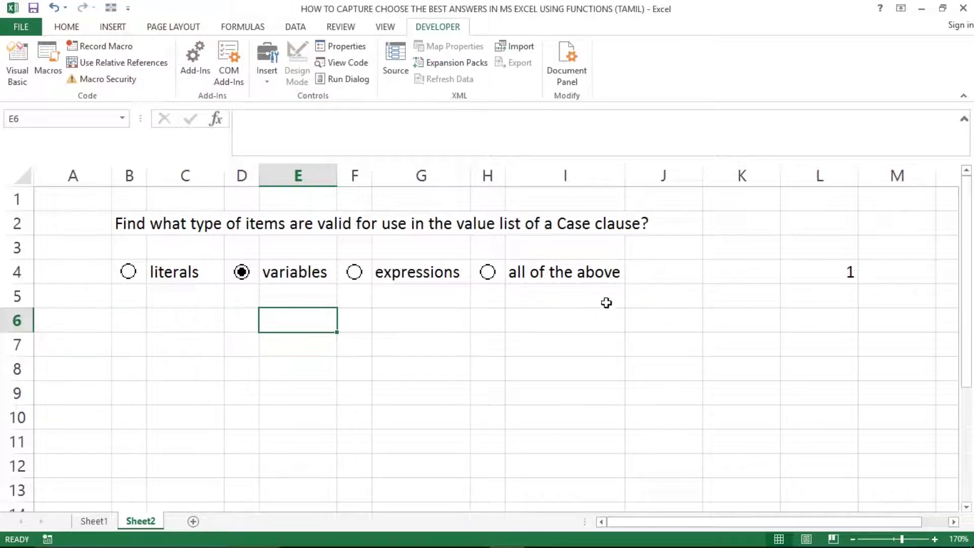
click(832, 273)
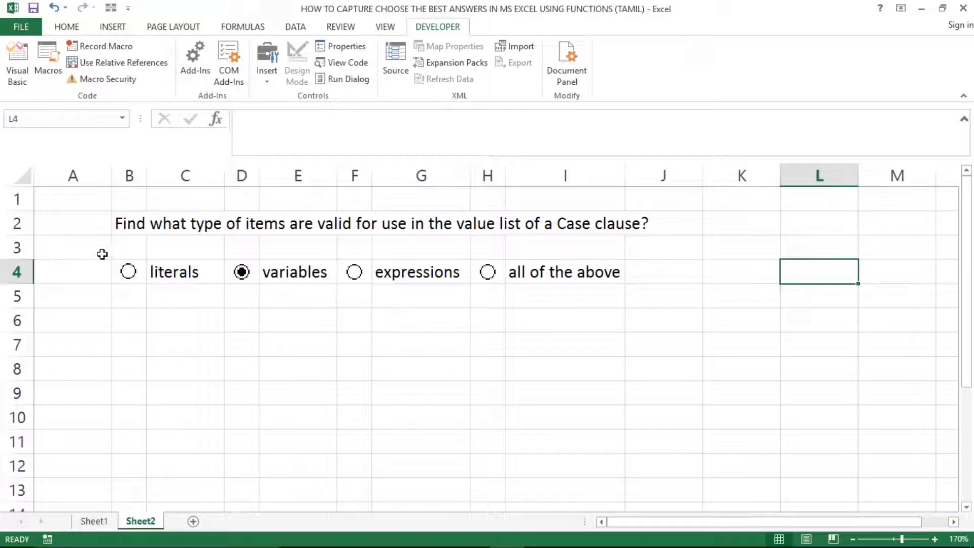
click(129, 273)
click(316, 278)
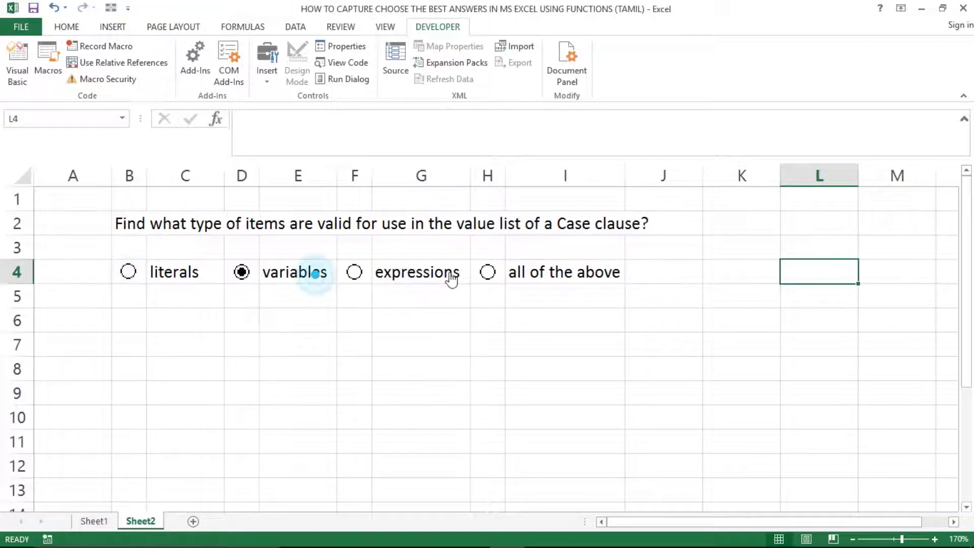
click(452, 272)
click(521, 274)
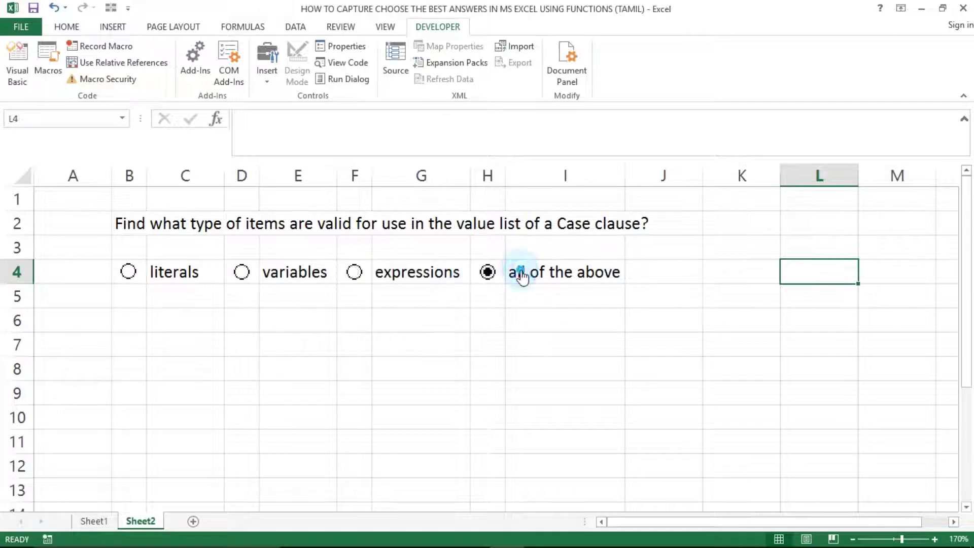
click(417, 272)
click(312, 272)
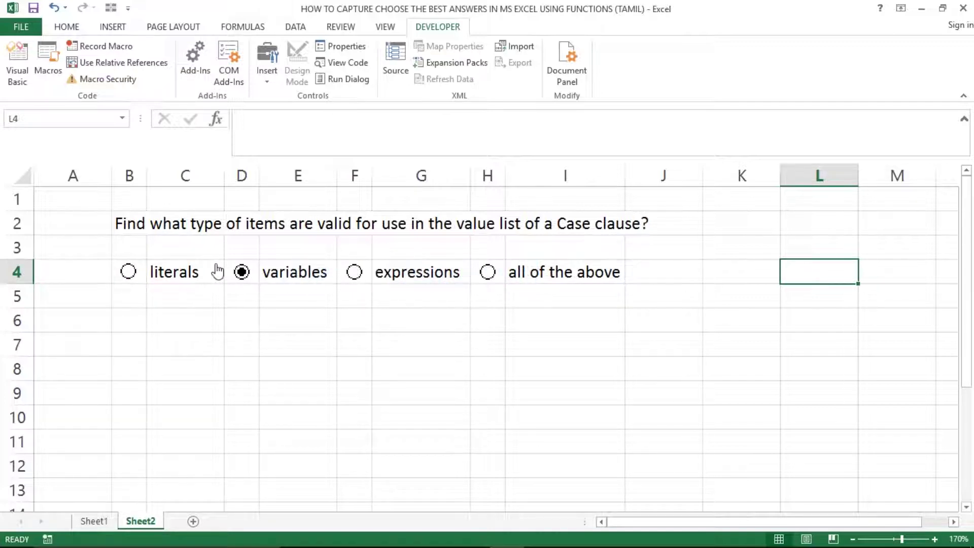
click(194, 276)
Set the literals button's Format Control cell link to $L$4, so L4 shows 1.
right_click(167, 279)
key(Escape)
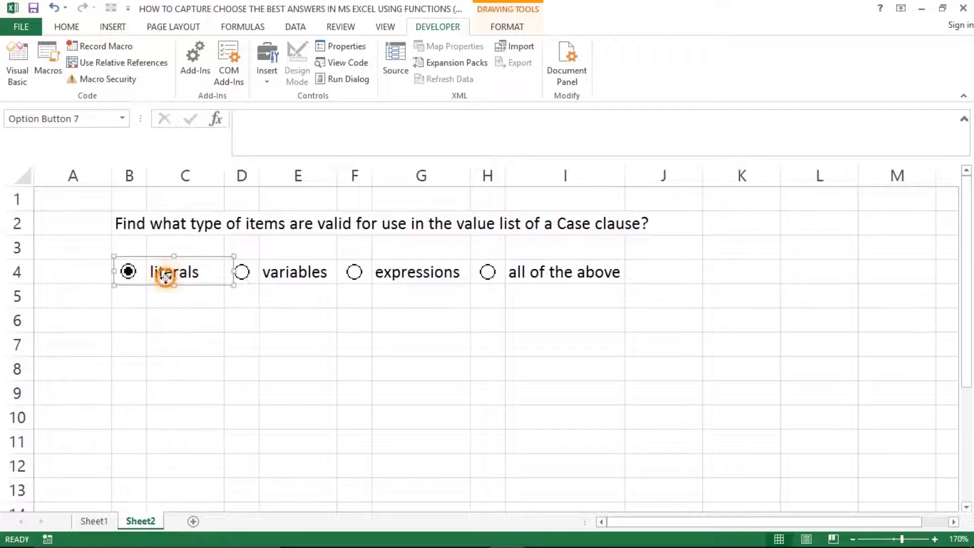
right_click(166, 278)
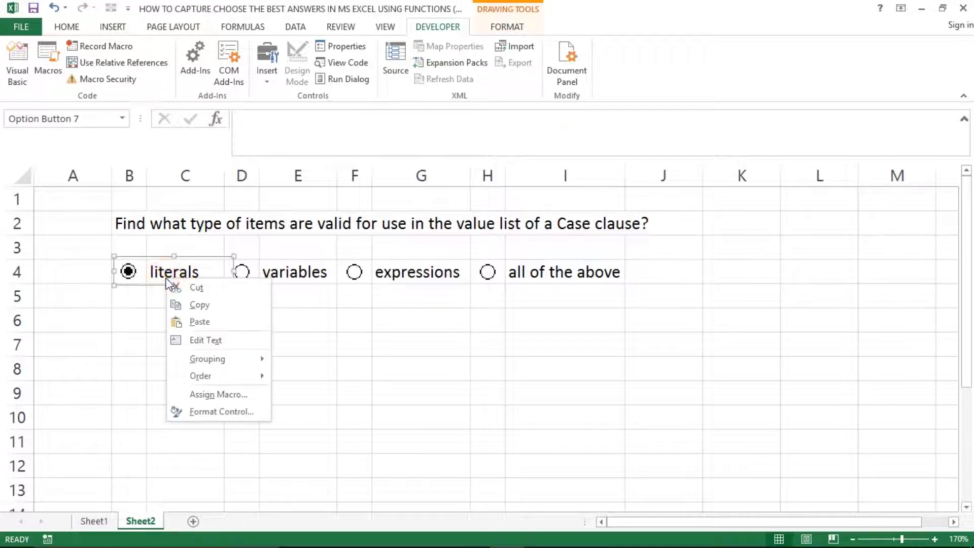
click(211, 413)
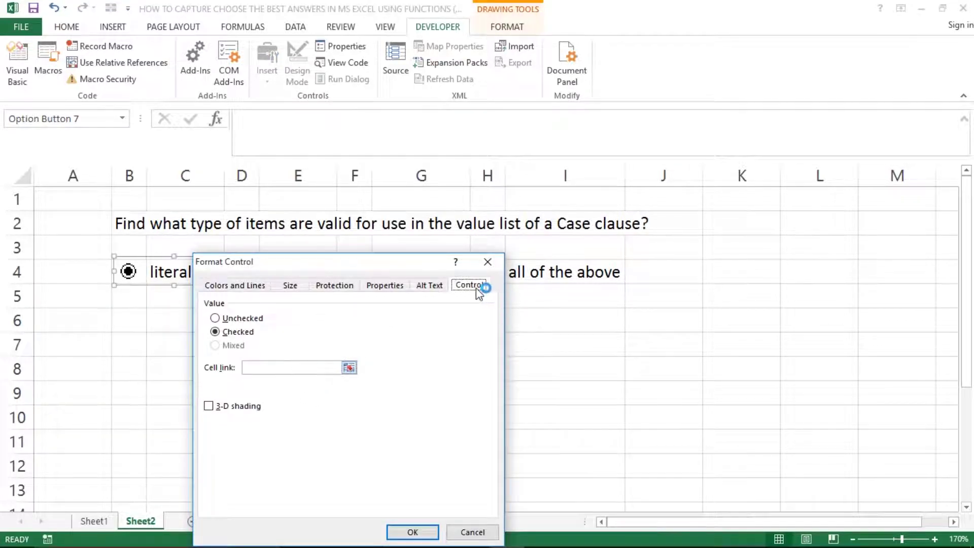
click(282, 367)
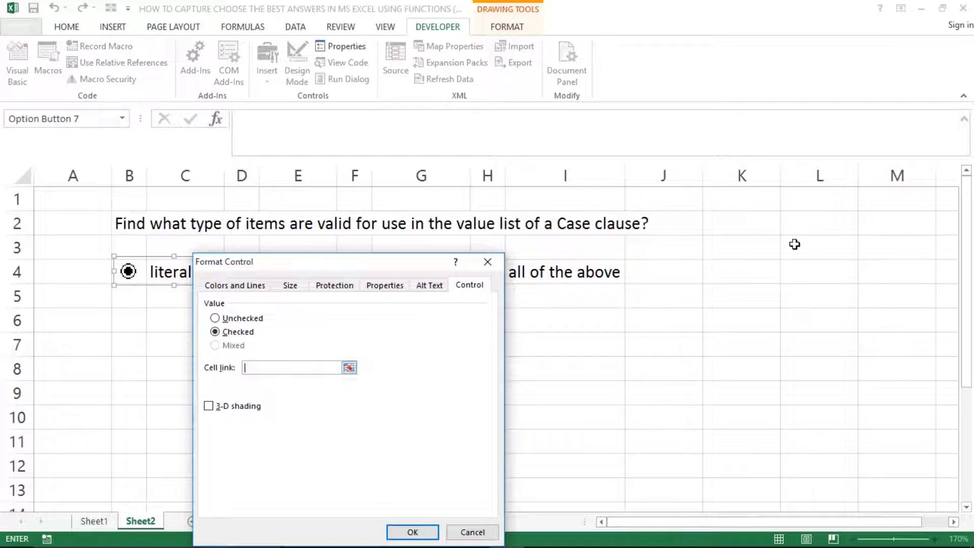
click(813, 272)
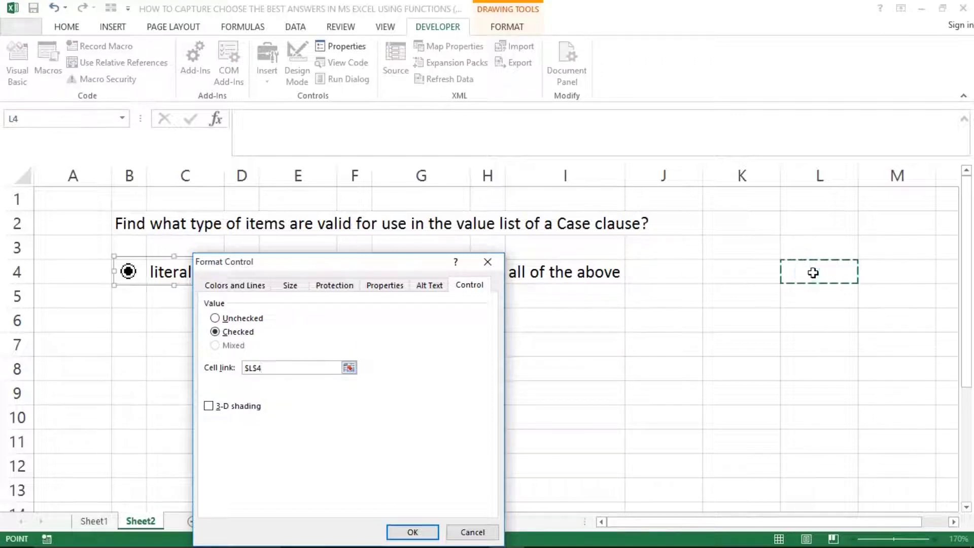
key(Return)
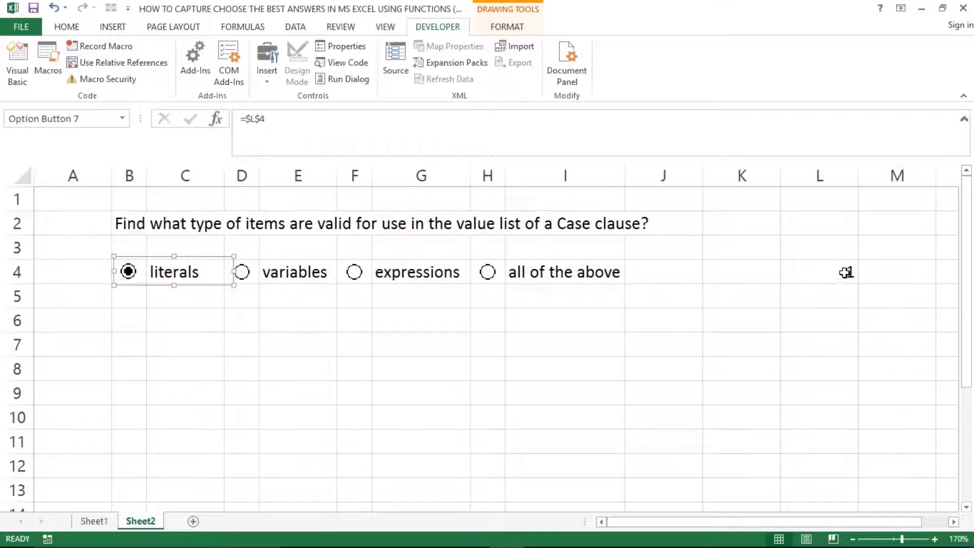
click(837, 270)
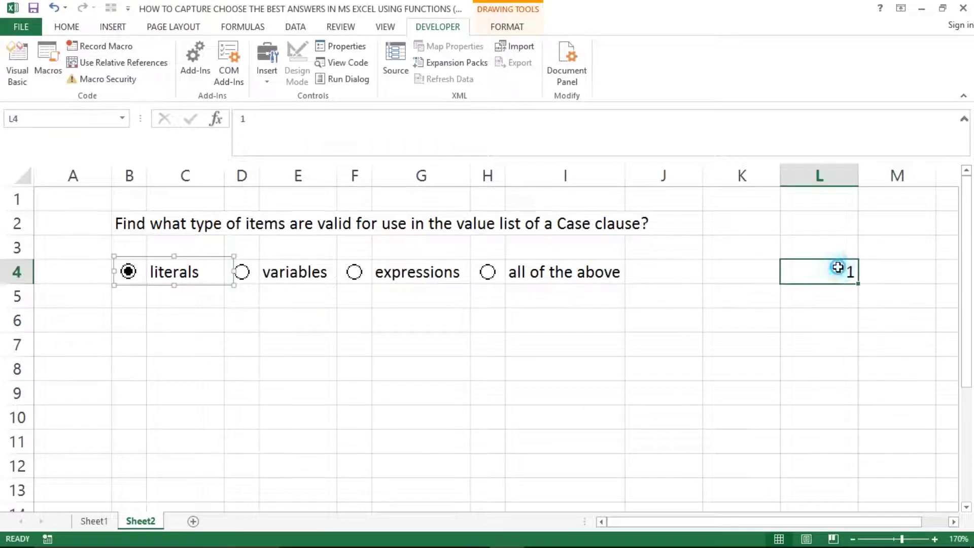
Centre the linked value in L4 from the Home tab.
click(67, 26)
click(288, 76)
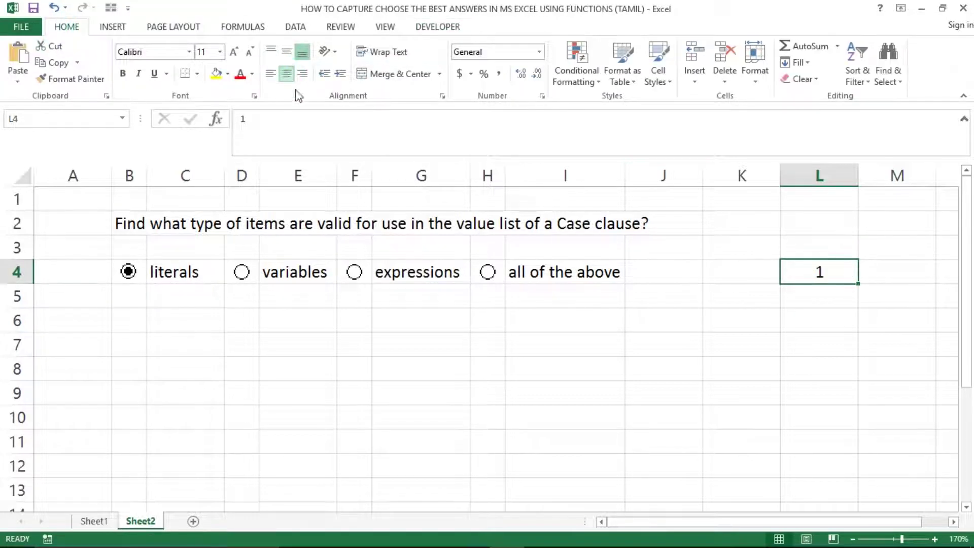
click(234, 303)
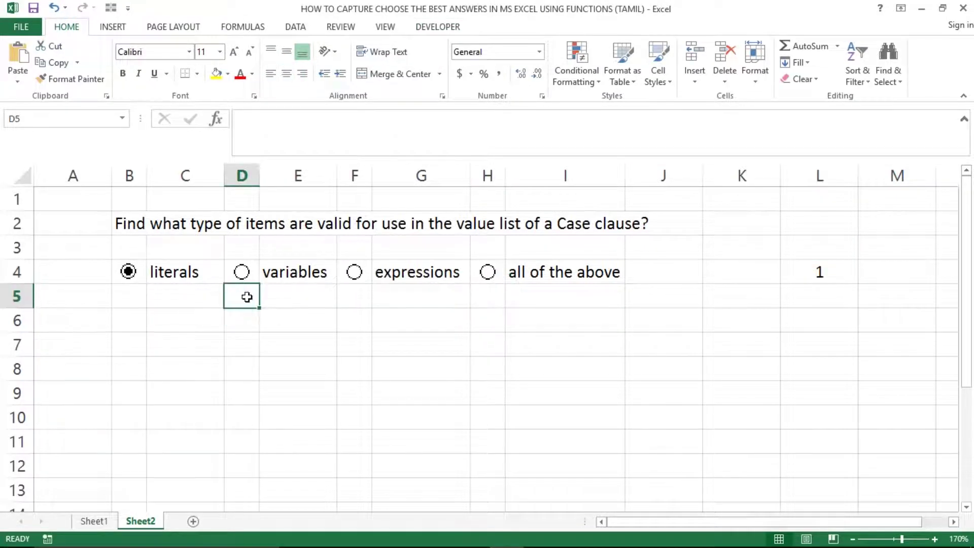
Pick each answer in turn so L4 changes between 1 and 4, ending on all of the above.
click(294, 272)
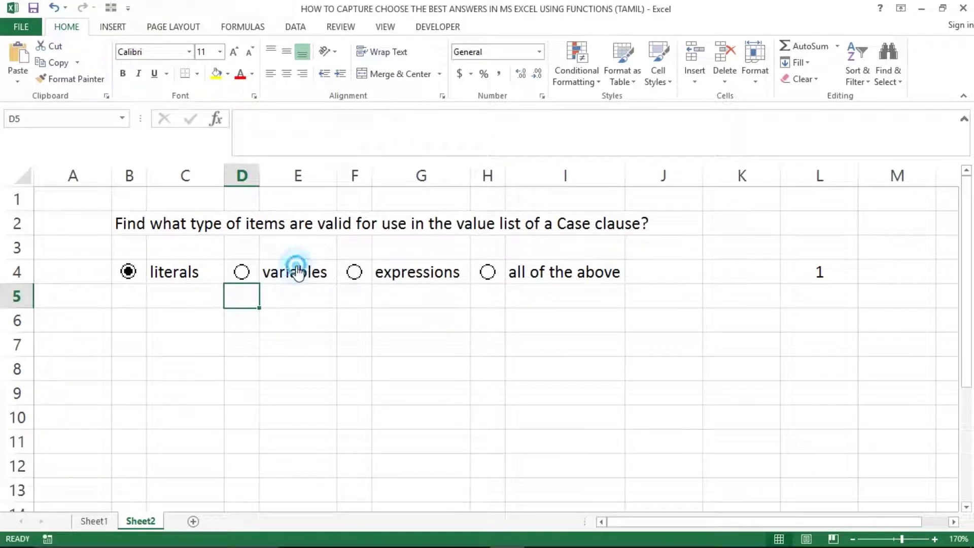
click(440, 284)
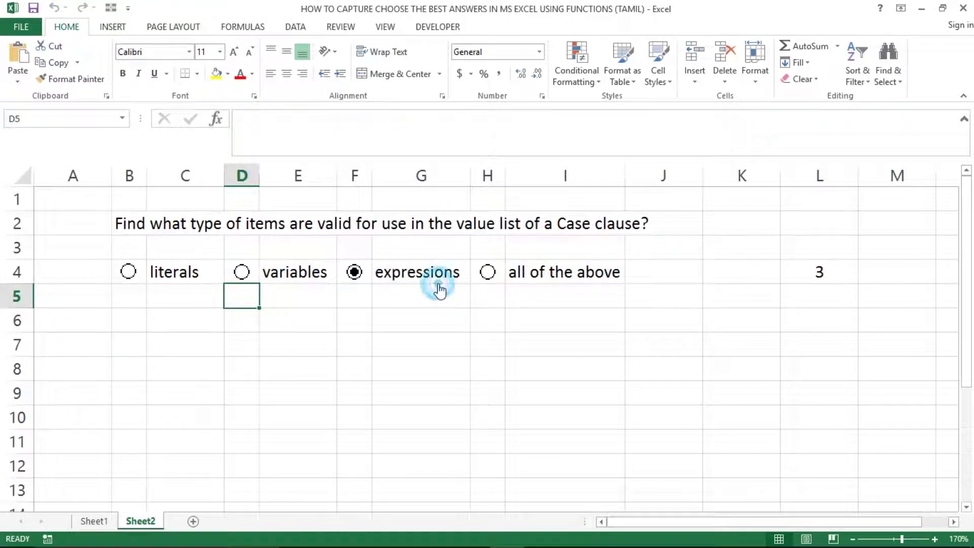
click(523, 275)
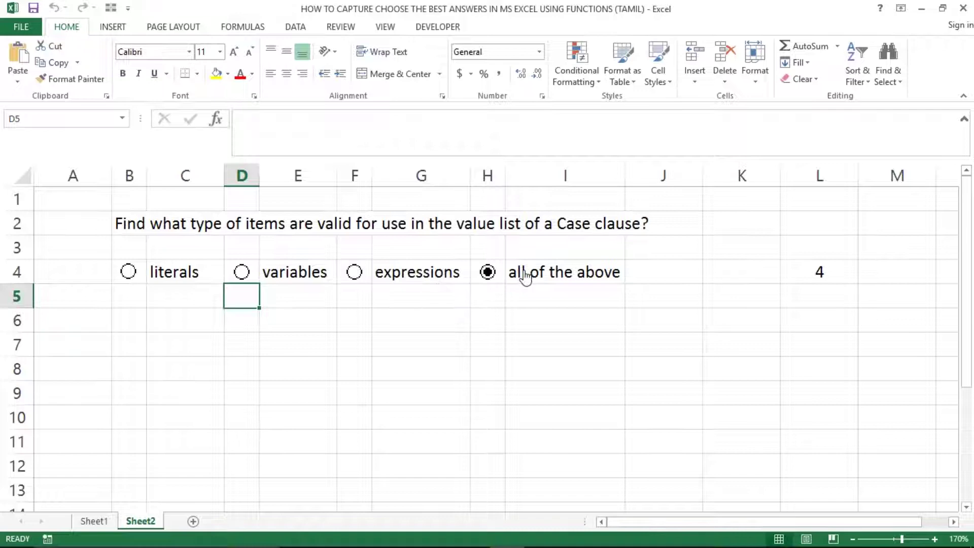
click(421, 276)
click(311, 283)
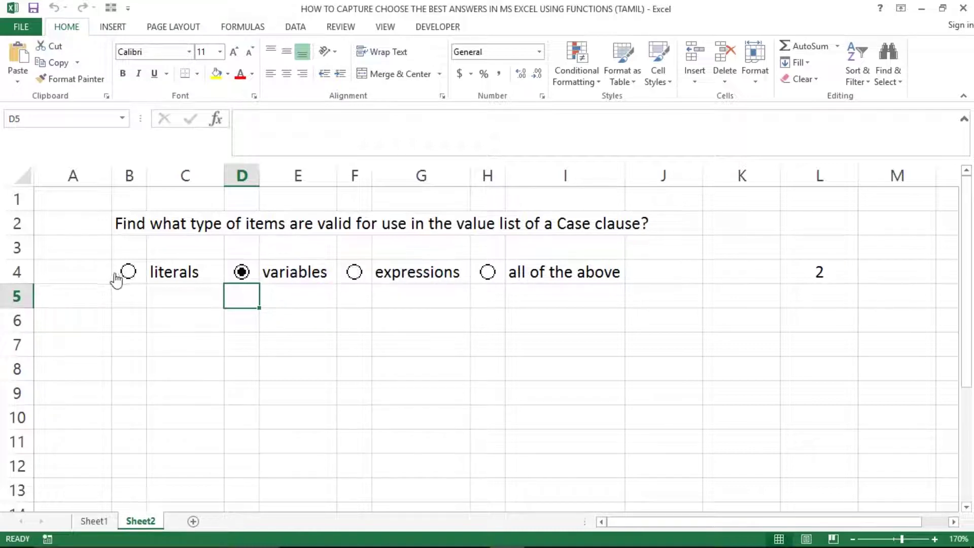
click(127, 273)
click(353, 276)
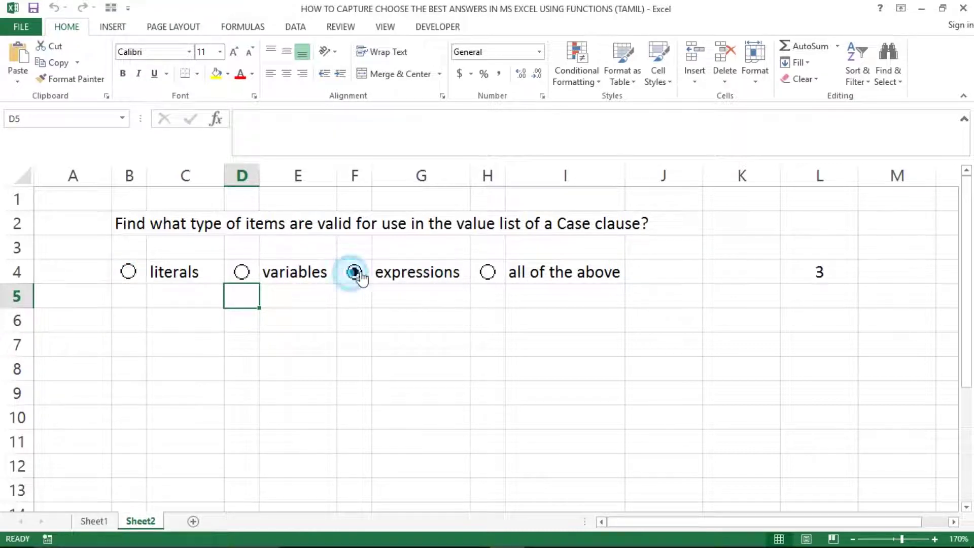
click(548, 279)
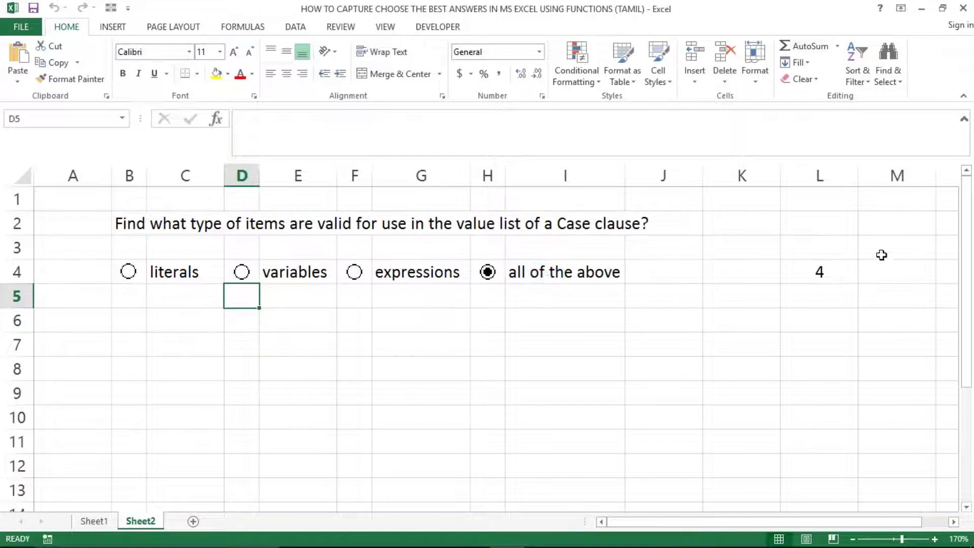
click(871, 277)
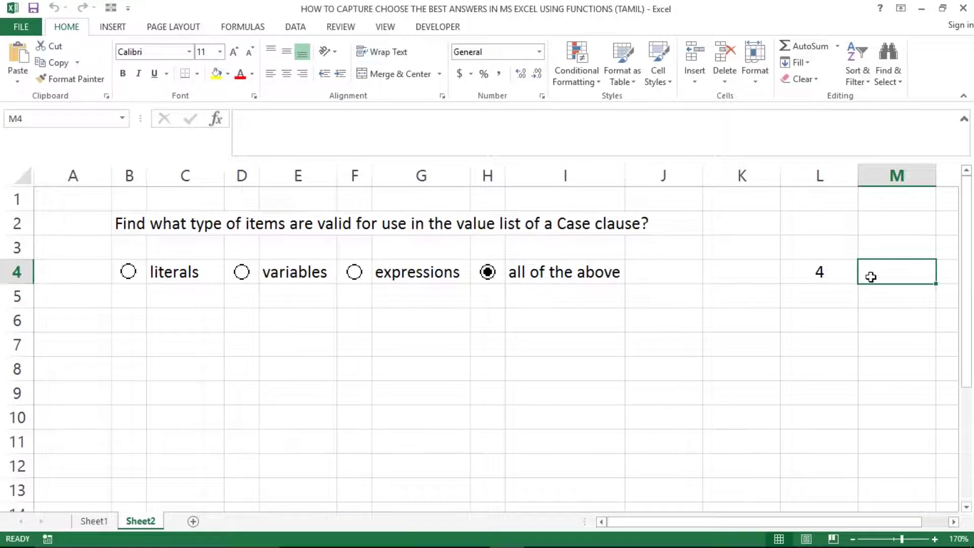
Fill cell L4 with orange.
key(Right)
key(Left)
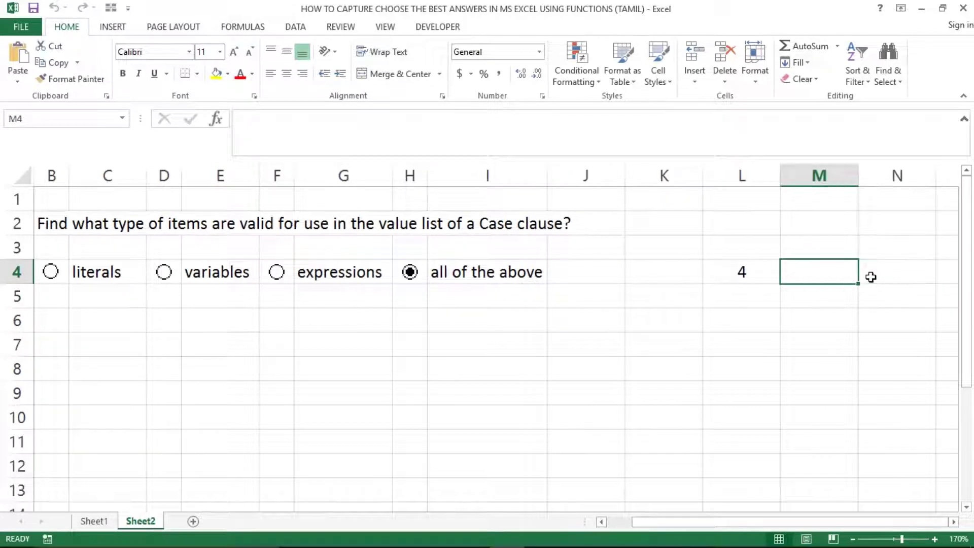
key(Left)
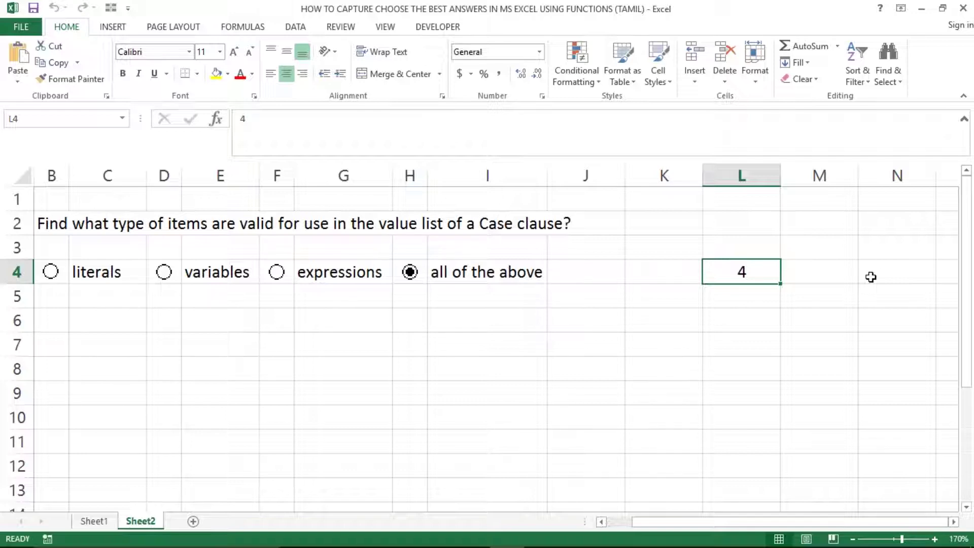
key(Right)
key(Right)
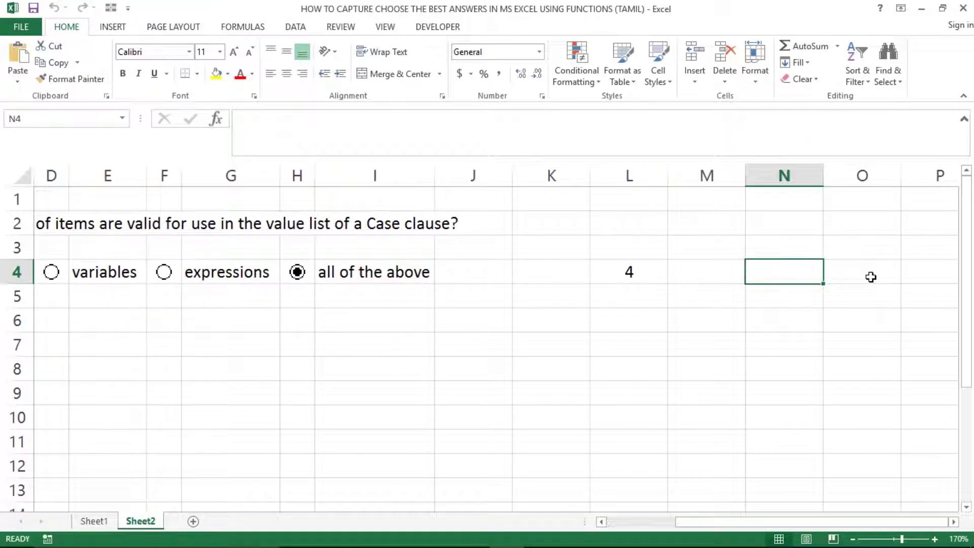
key(Left)
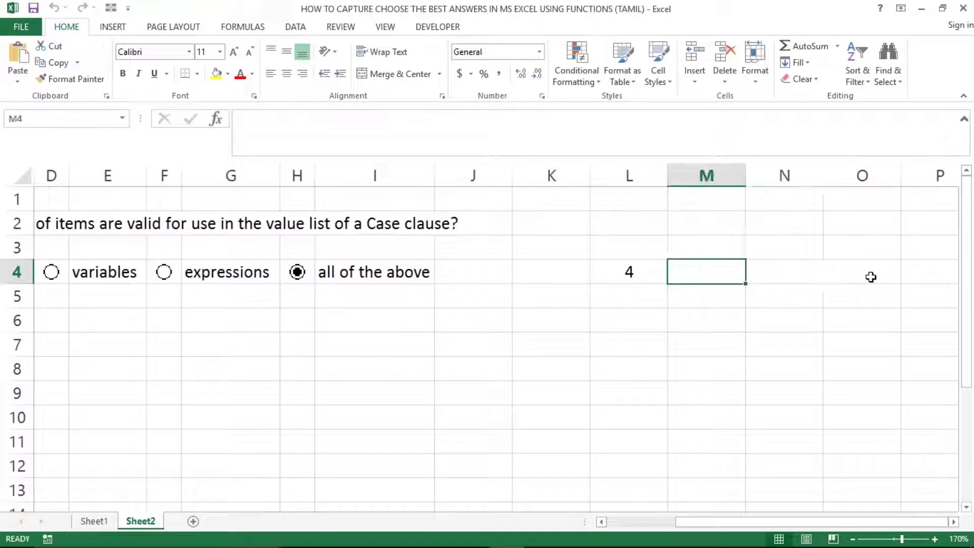
key(Left)
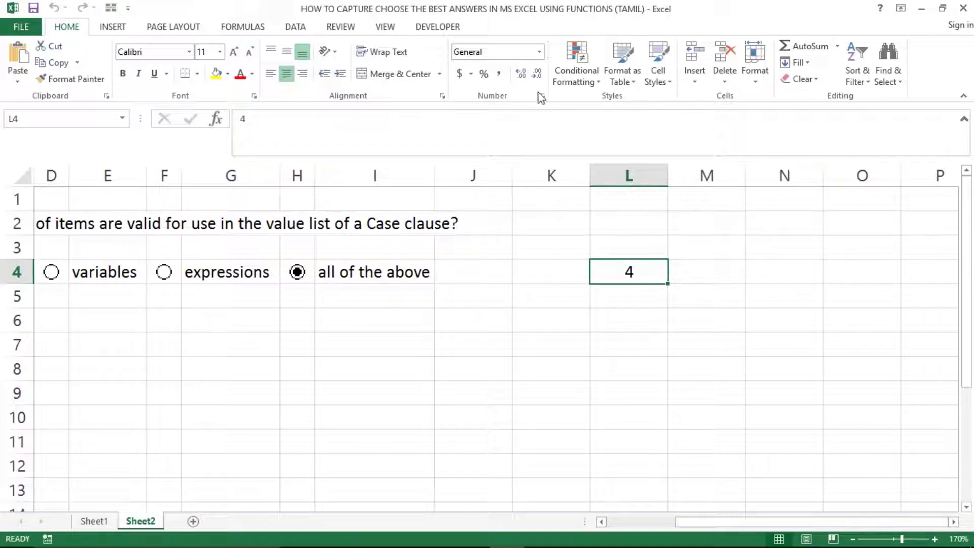
click(228, 73)
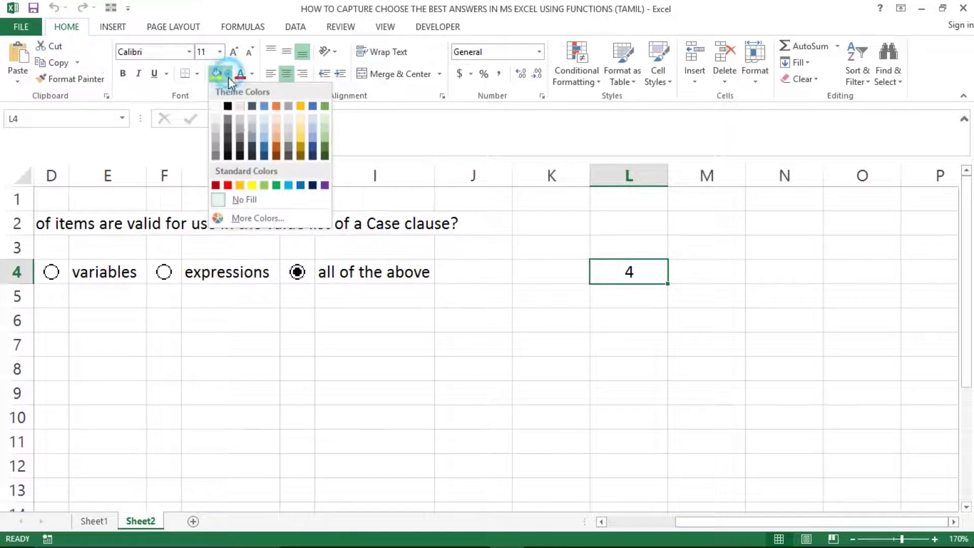
click(277, 138)
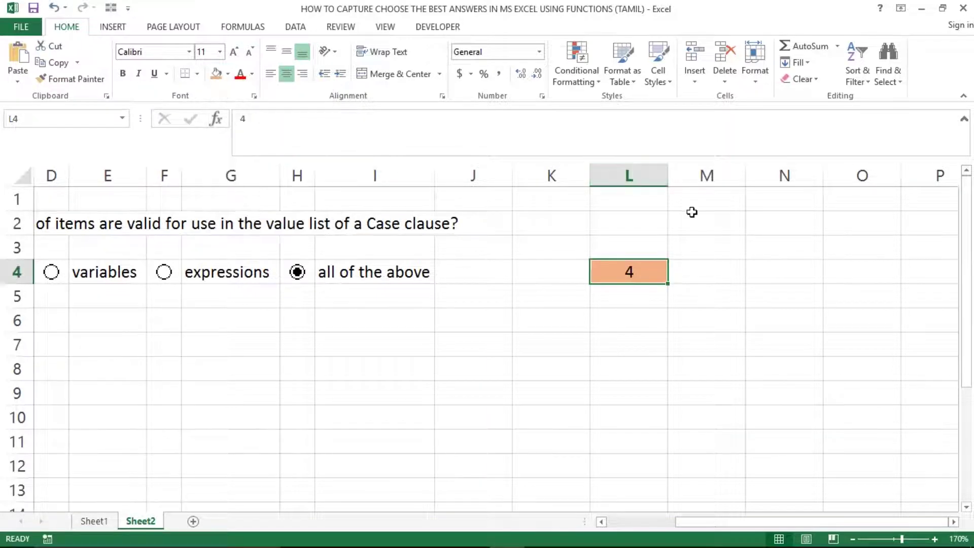
Select M4:P4 and give those cells full borders.
click(723, 265)
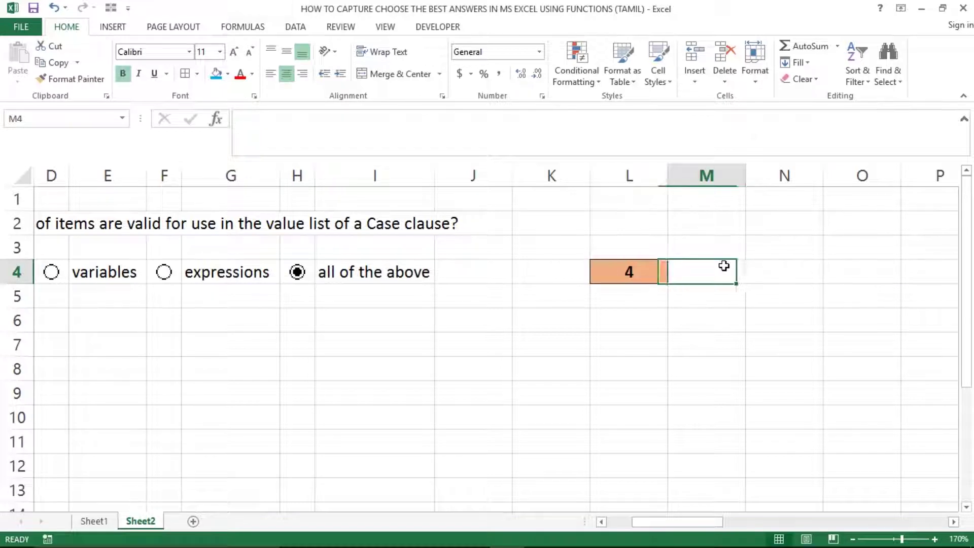
key(shift+Right)
key(shift+Right)
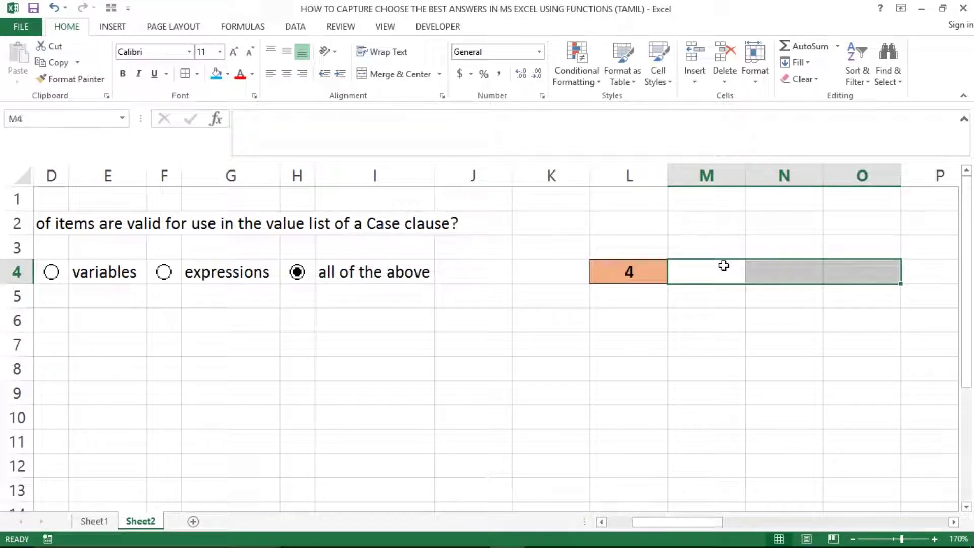
key(shift+Right)
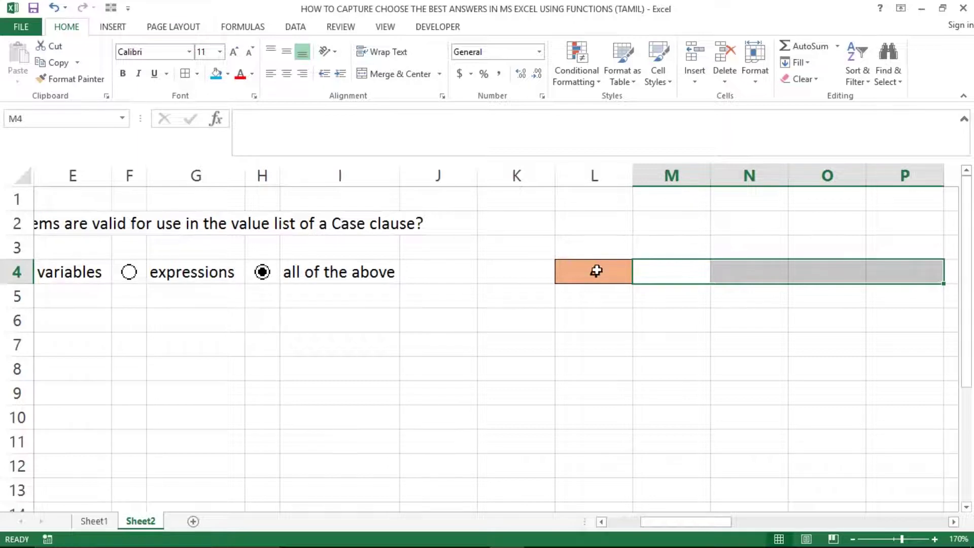
click(187, 75)
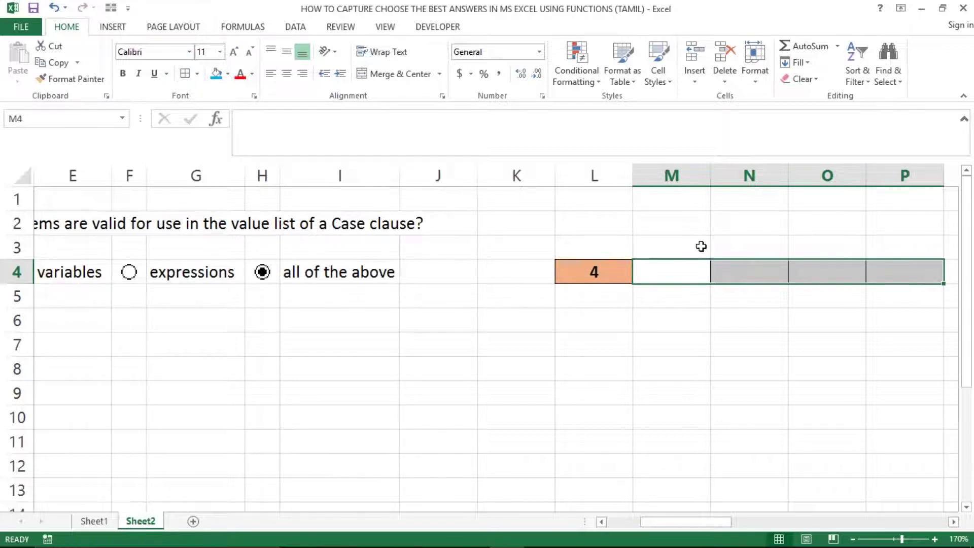
Enter =IF(L4=1,TRUE,FALSE) in M4, which returns FALSE.
click(672, 267)
text(=)
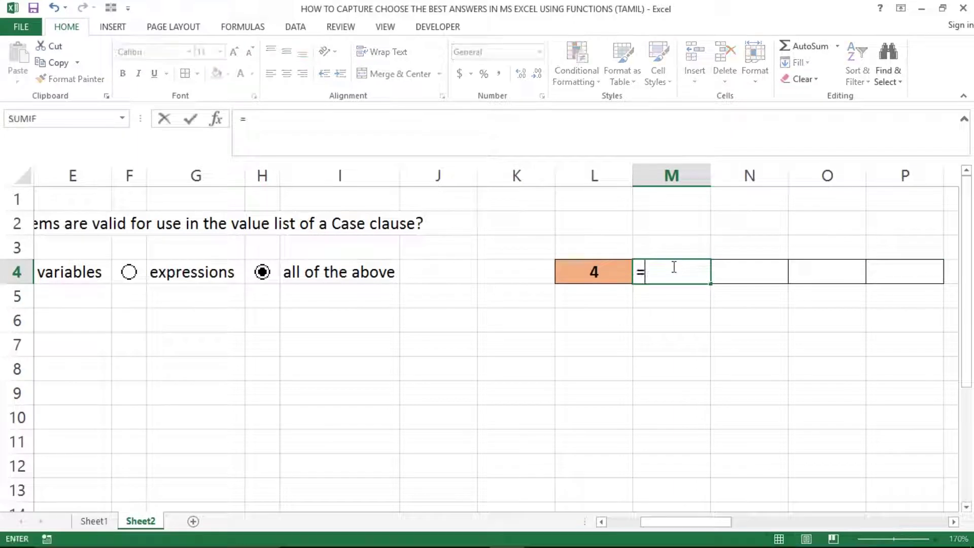
text(IF)
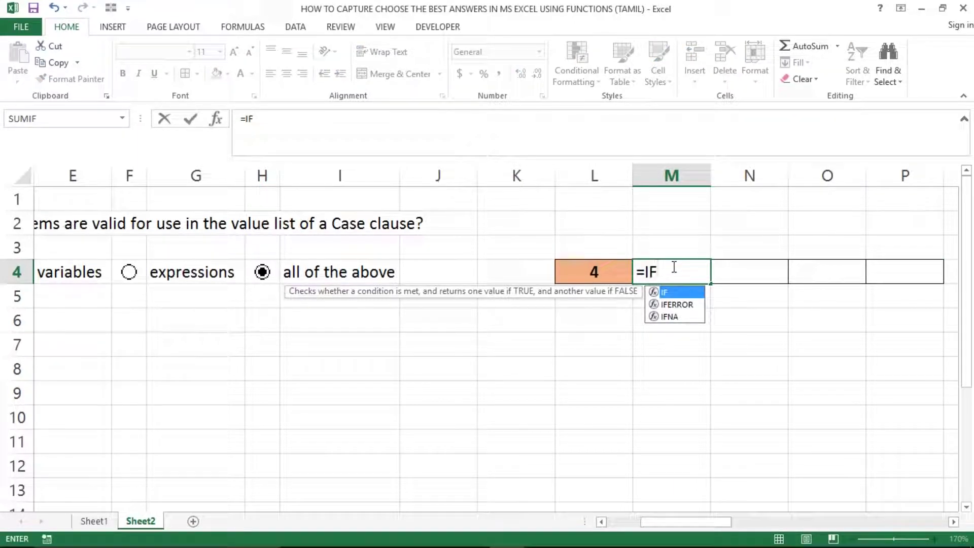
text(()
key(Left)
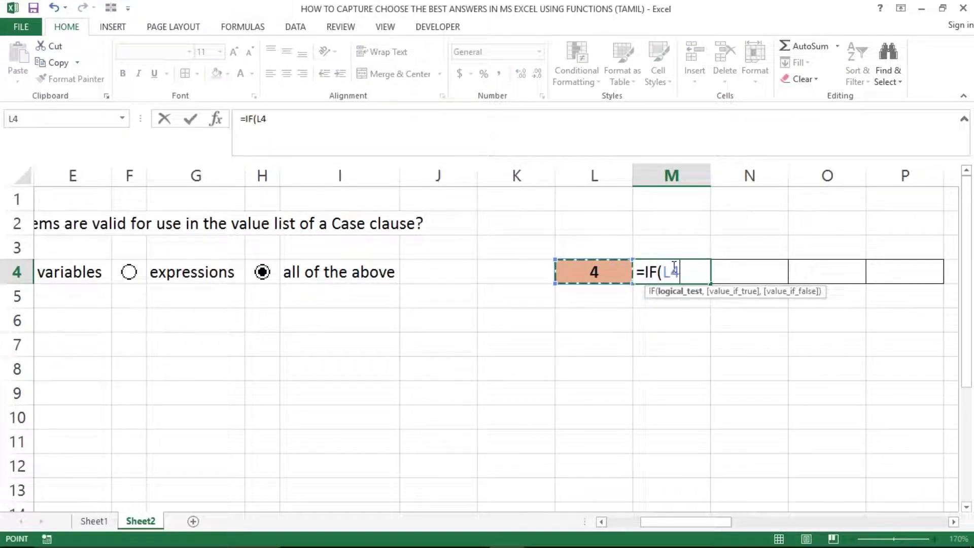
text(=1,)
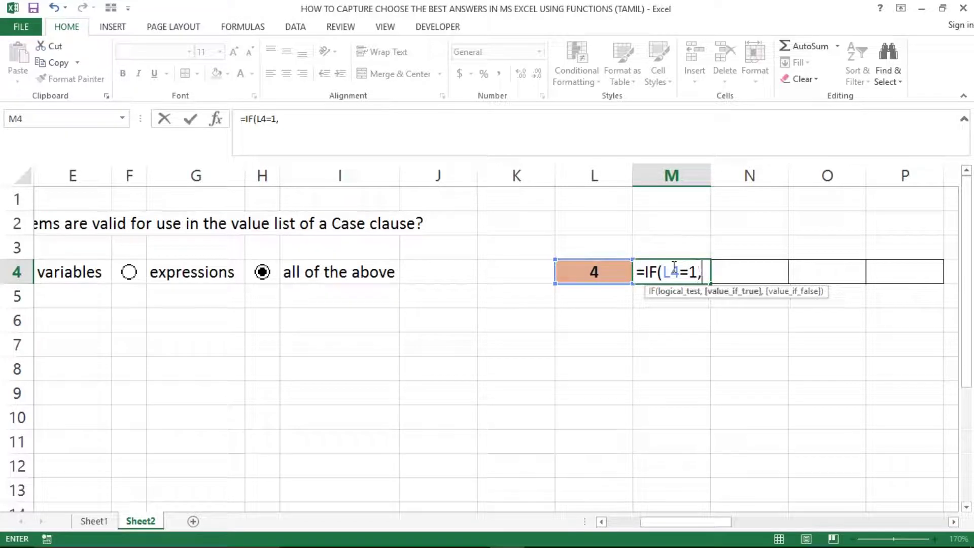
text(TRUE)
text(,)
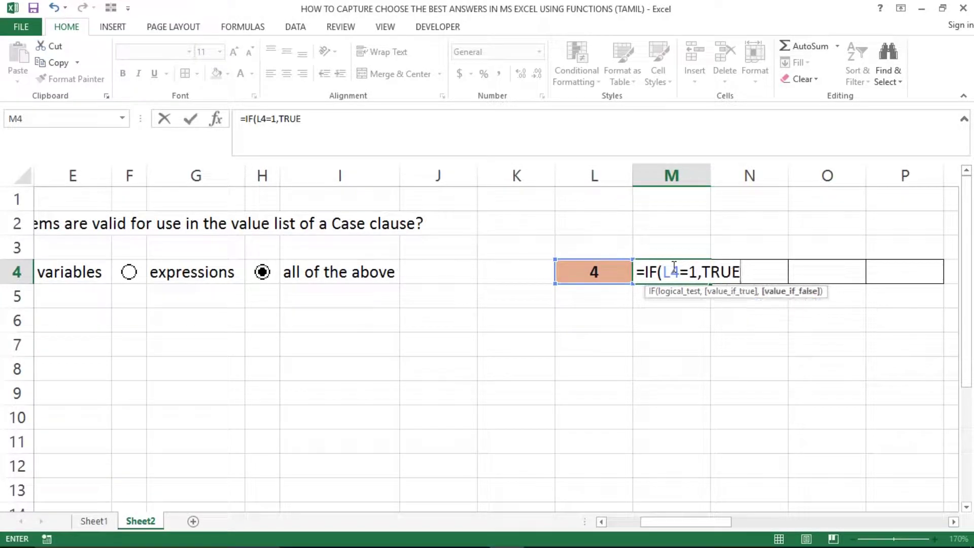
text(FALSE)
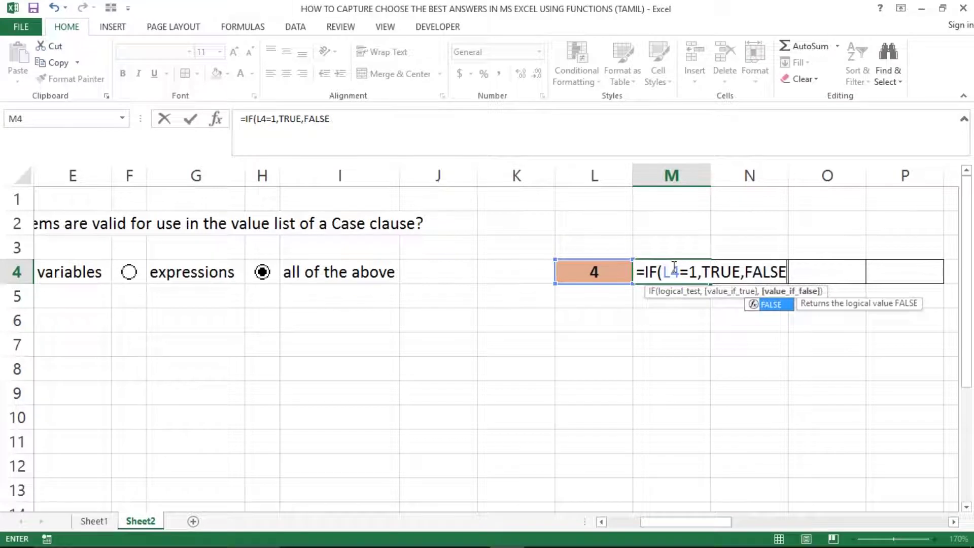
text())
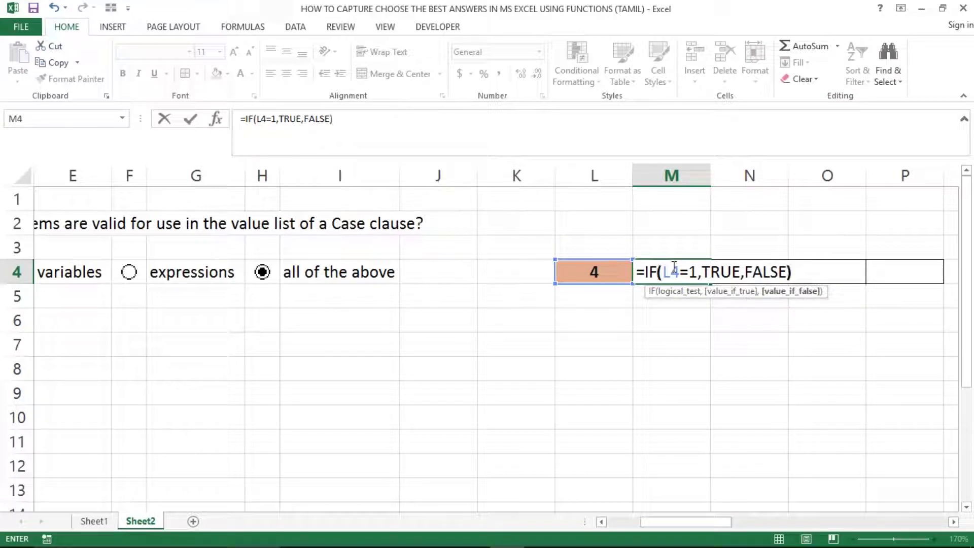
key(Return)
click(672, 266)
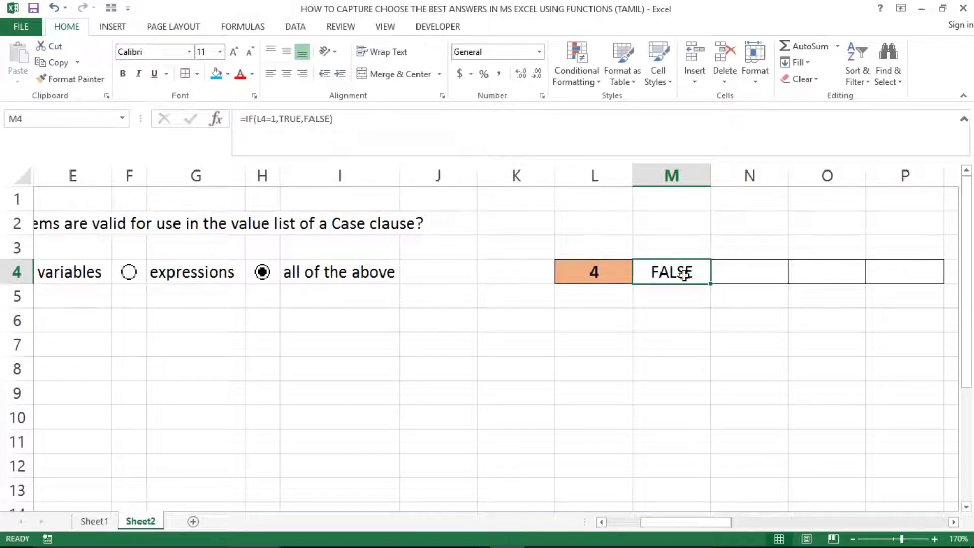
click(583, 262)
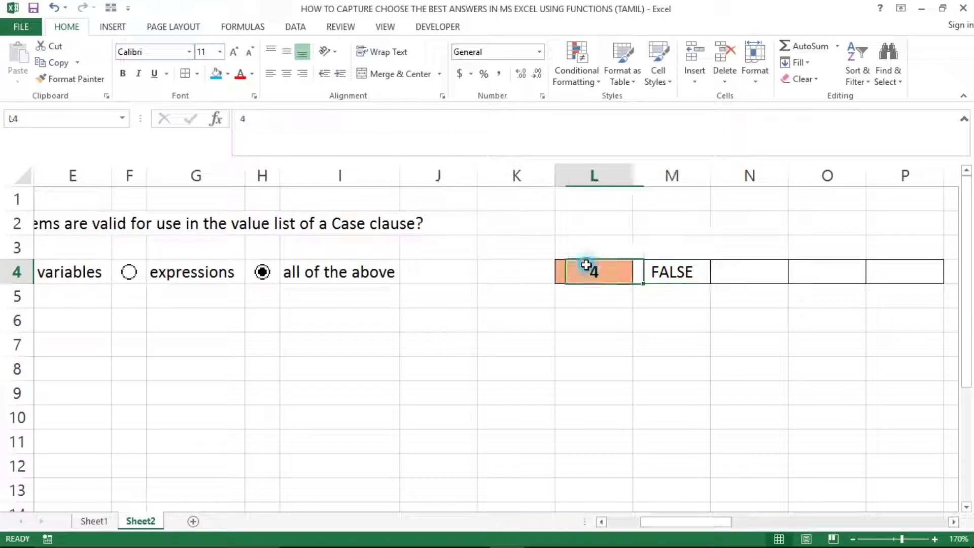
Enter =IF(L4=2,TRUE,FALSE) in N4, also returning FALSE.
click(732, 272)
text(=IF)
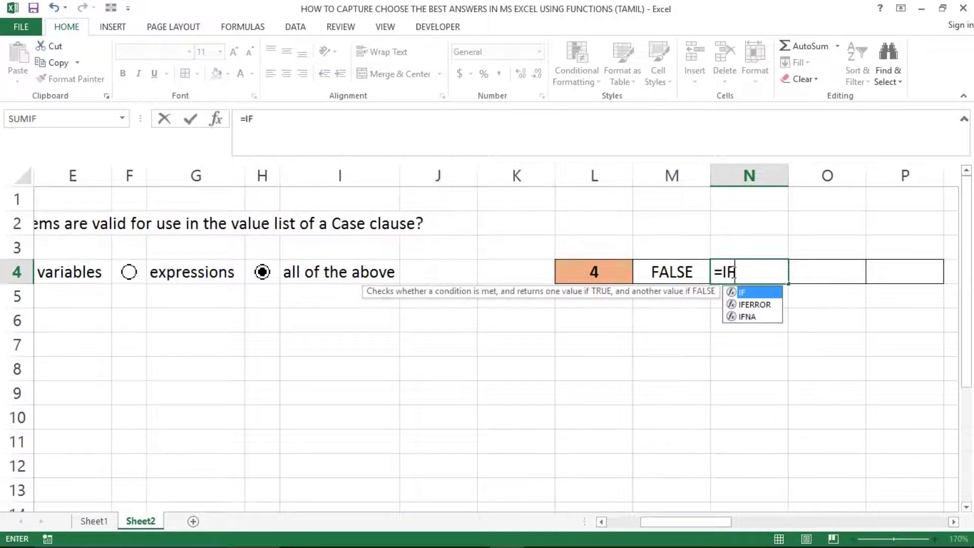
text(()
key(Left)
key(Left)
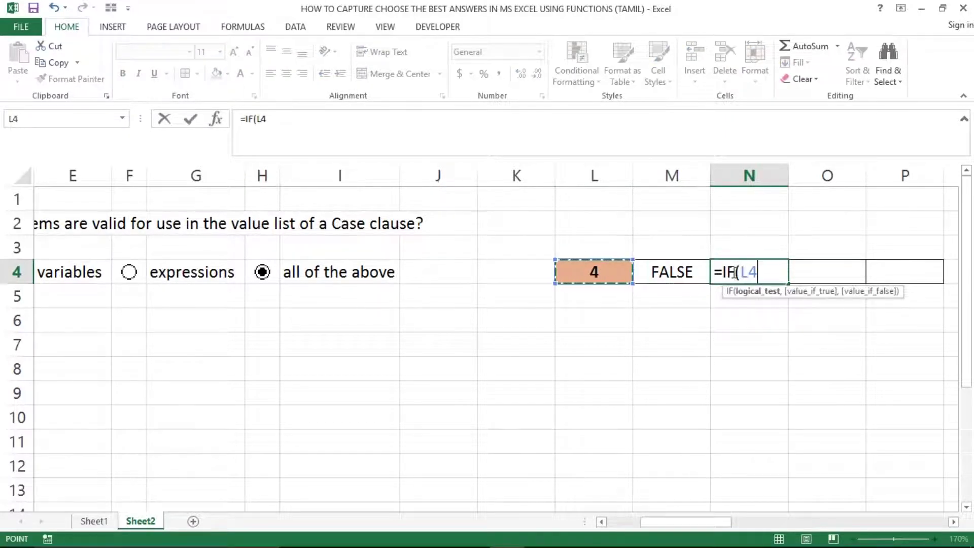
text(=)
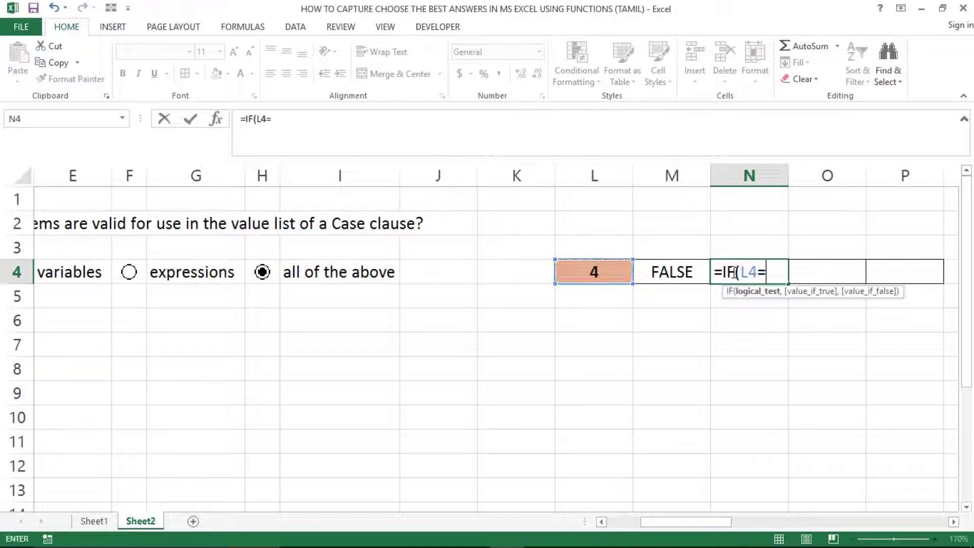
text(2,TR)
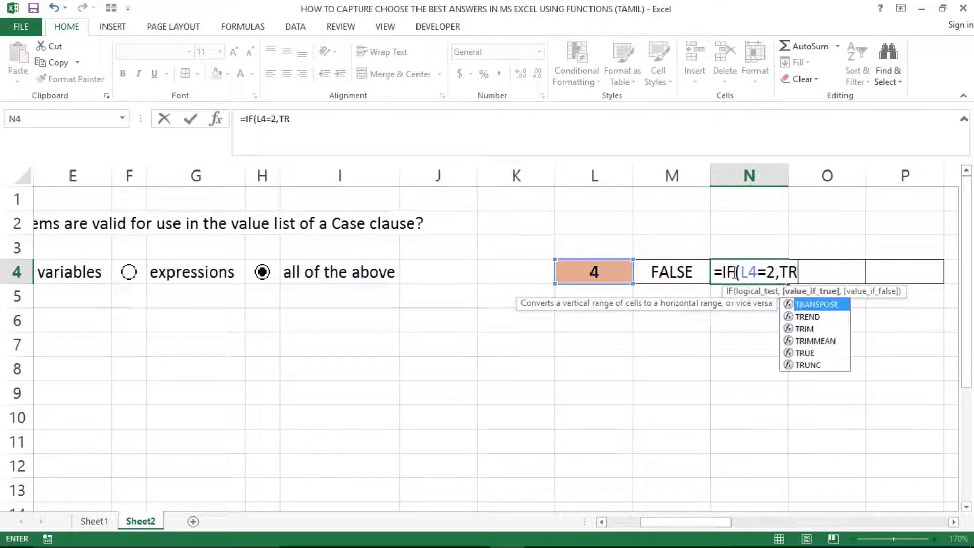
text(UE,)
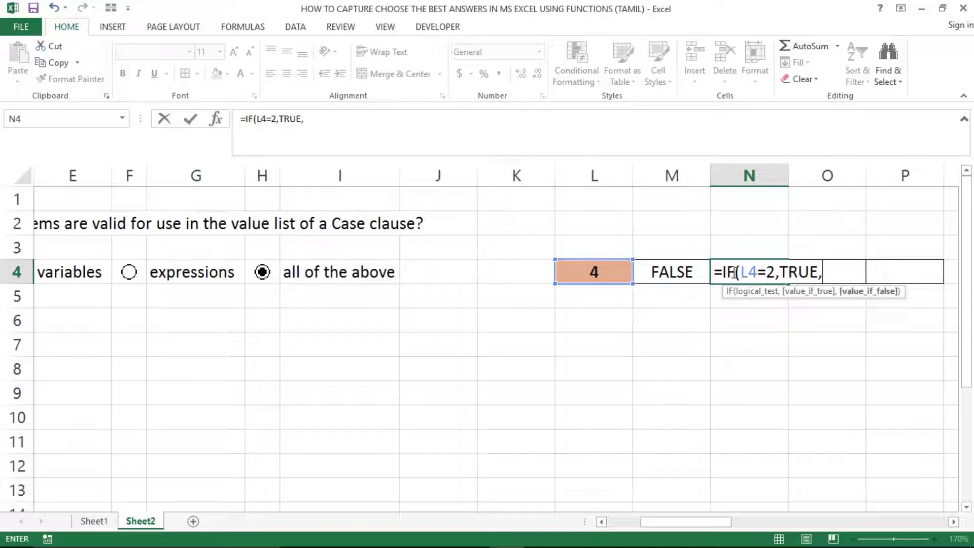
text(FALSE)
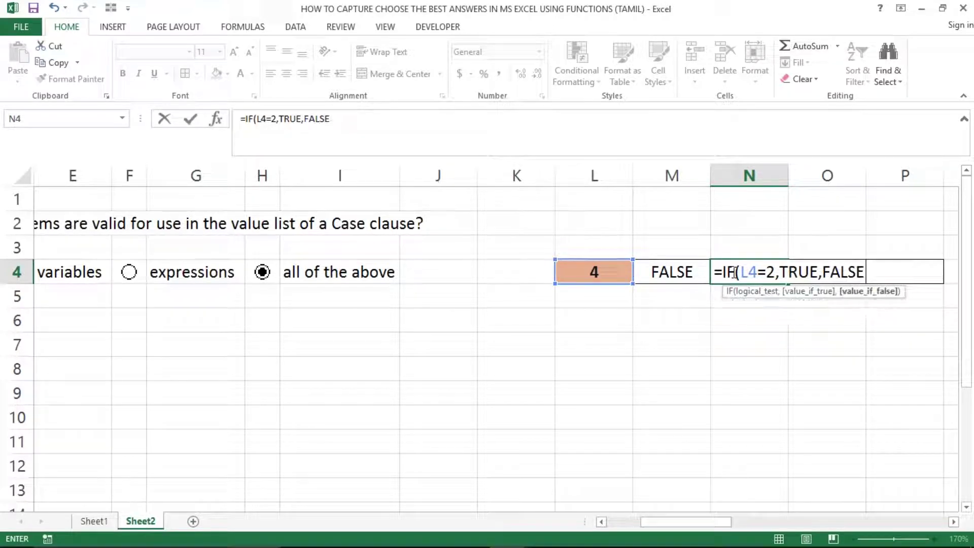
key(Return)
click(733, 272)
In O4, enter an IF check of N4 against 3 returning TRUE or FALSE; it shows FALSE.
key(Right)
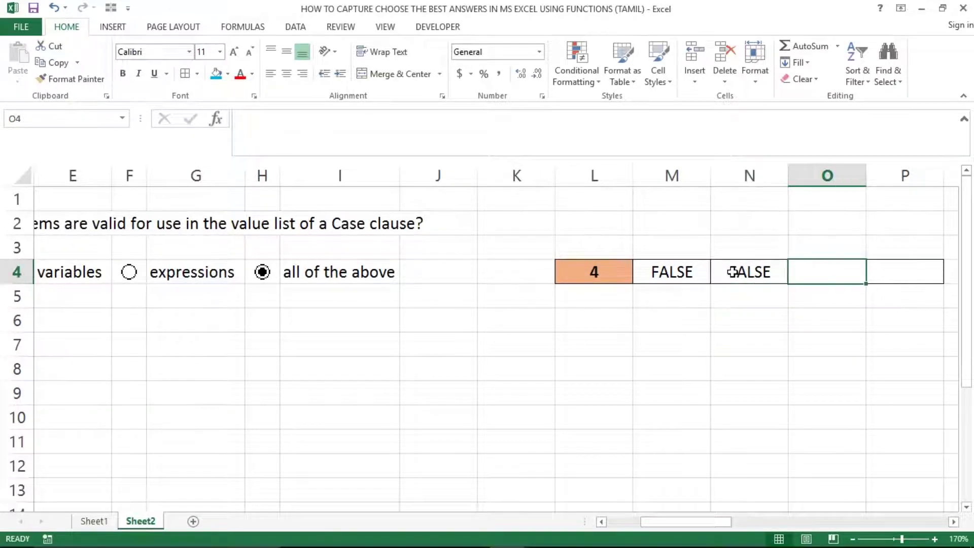
text(=IF)
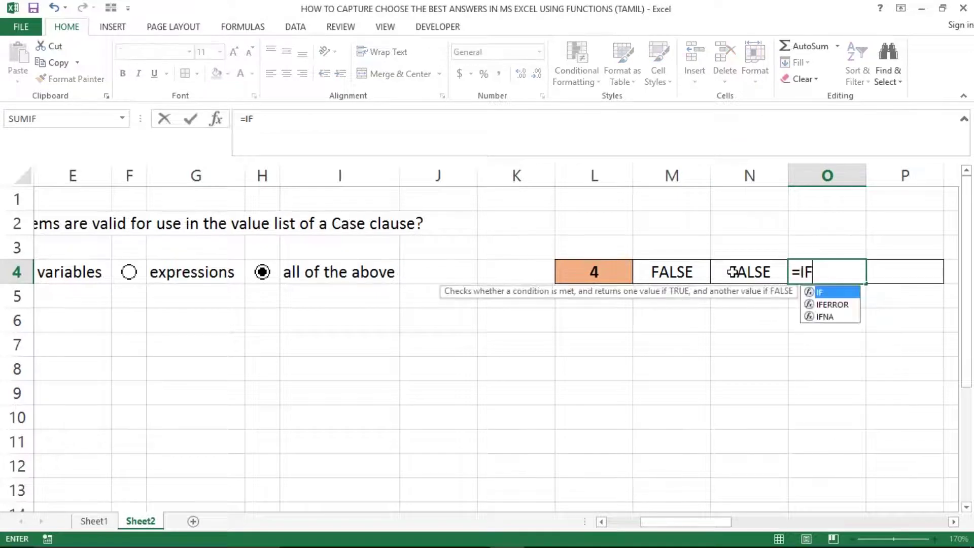
text(()
key(Left)
key(Left)
key(Left)
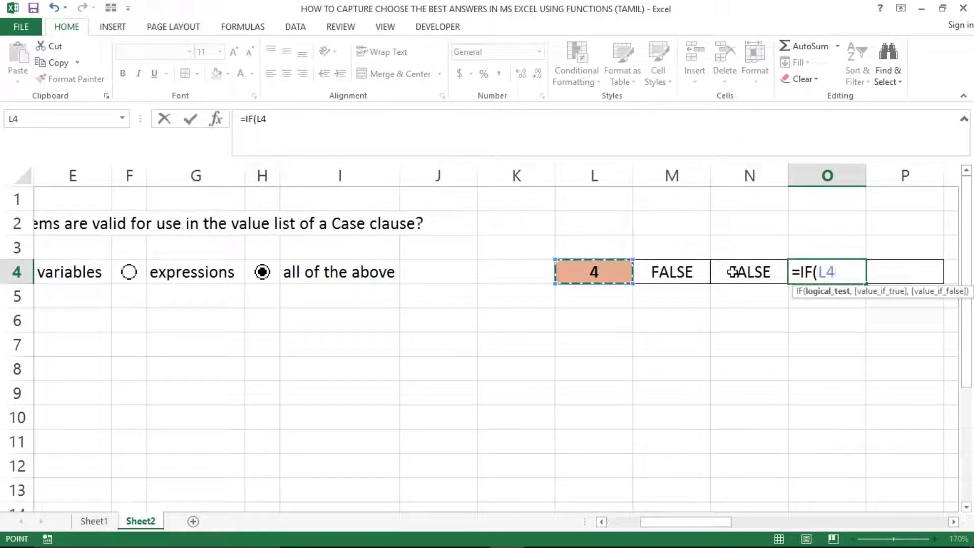
click(732, 272)
text(3,)
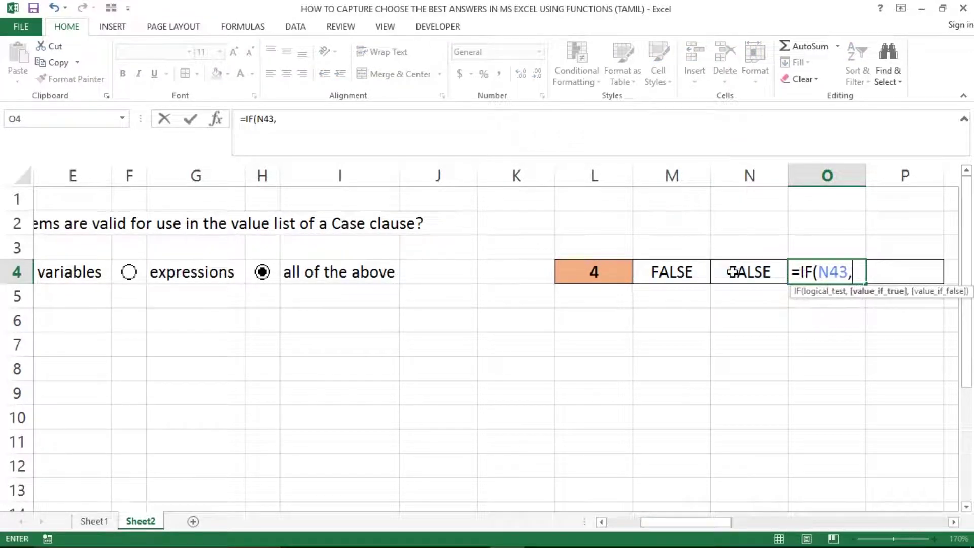
text(TRUE)
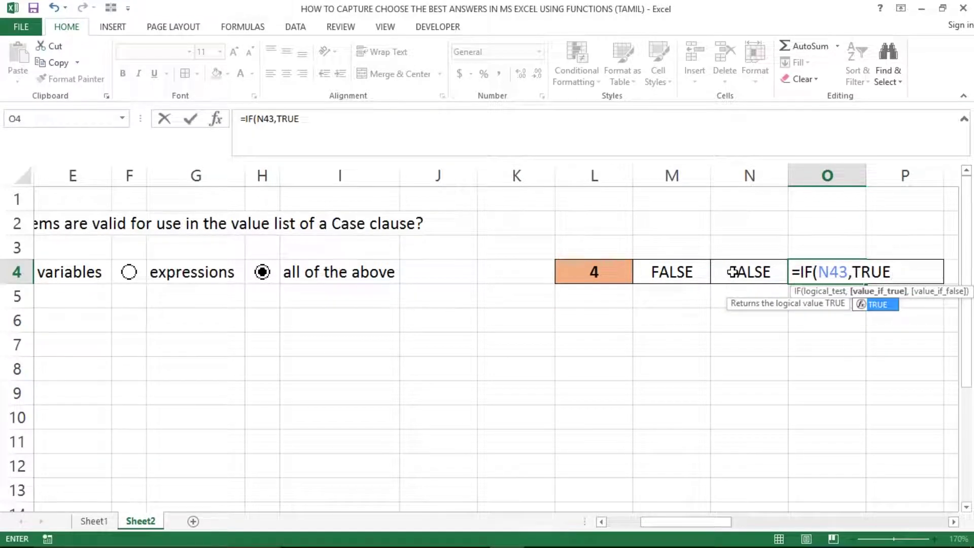
text(,FALSE)
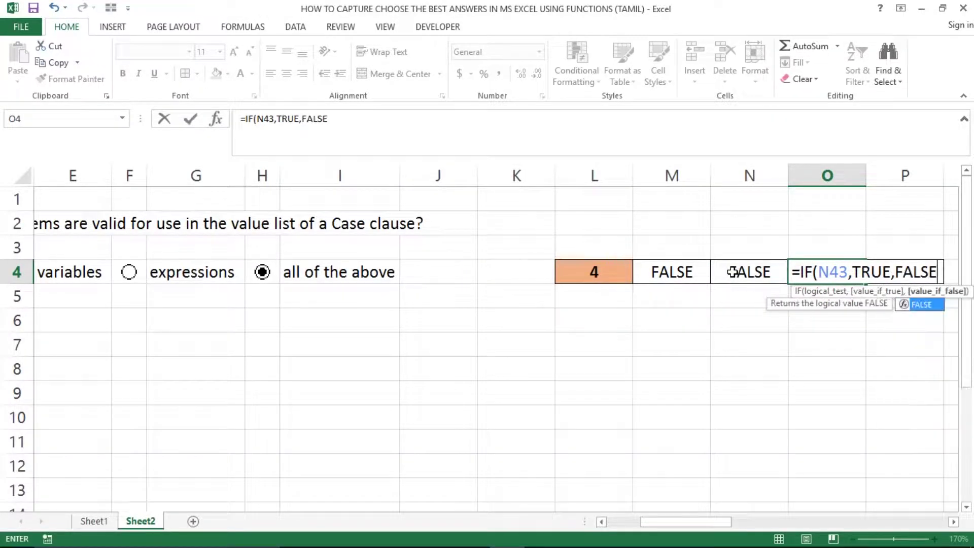
key(Escape)
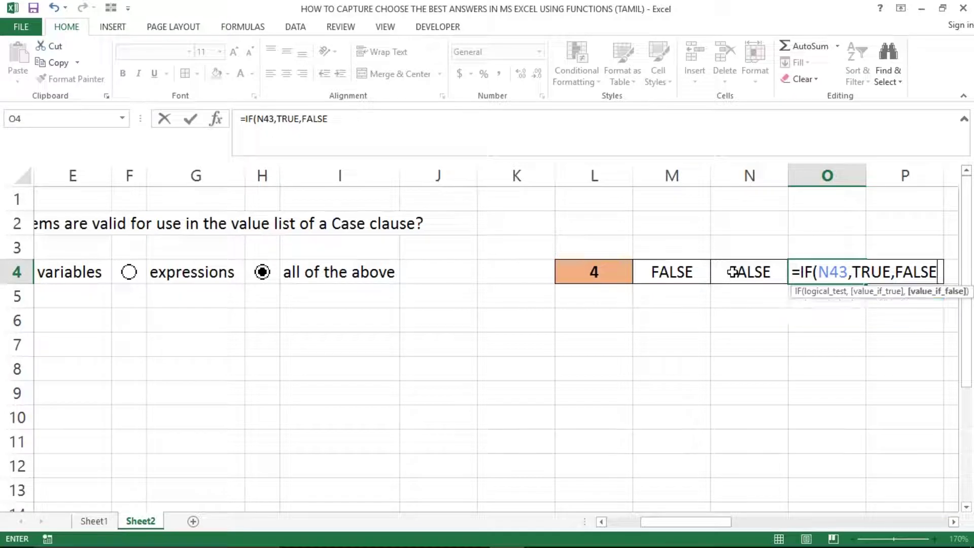
key(Return)
In P4, enter =IF(L4=4,TRUE,FALSE), which shows TRUE.
key(Up)
key(Right)
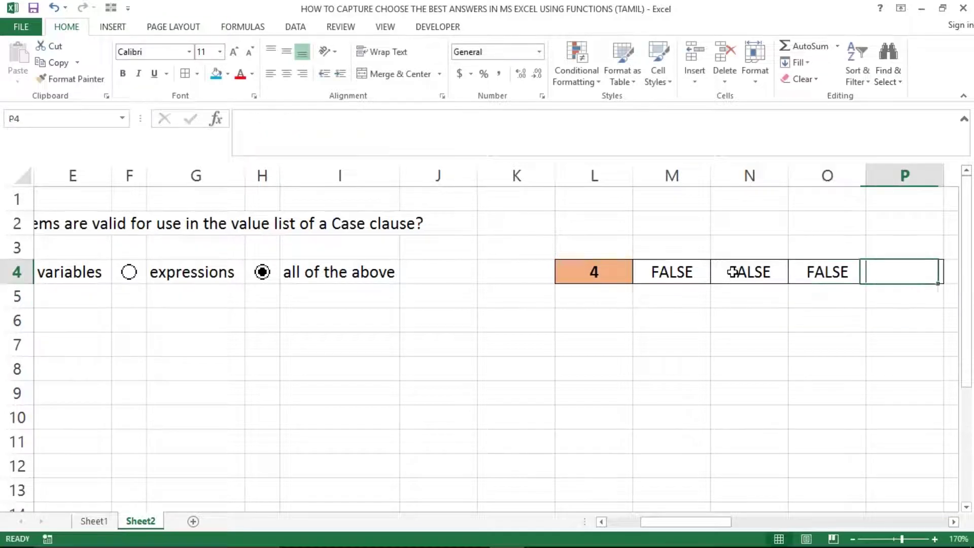
text(=)
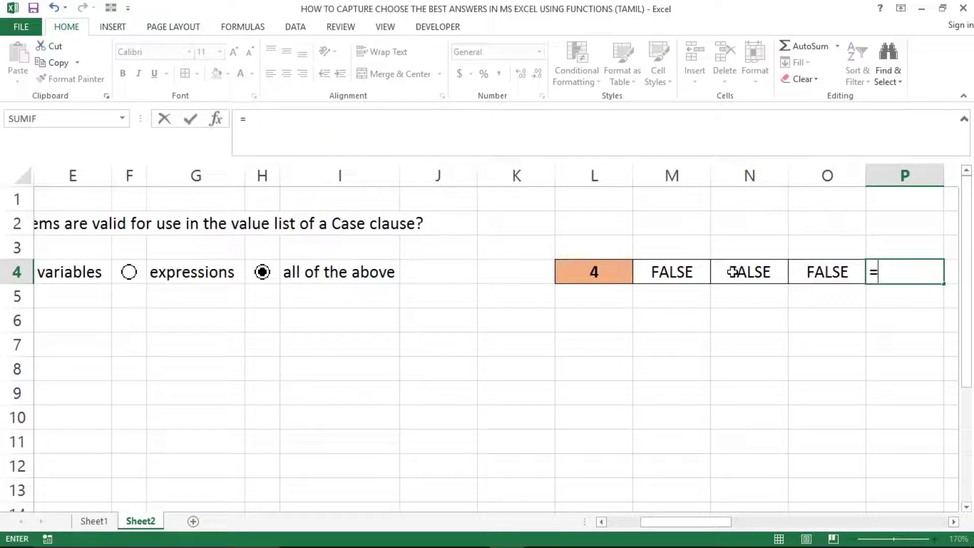
text(IF()
key(Left)
key(Left)
key(Left)
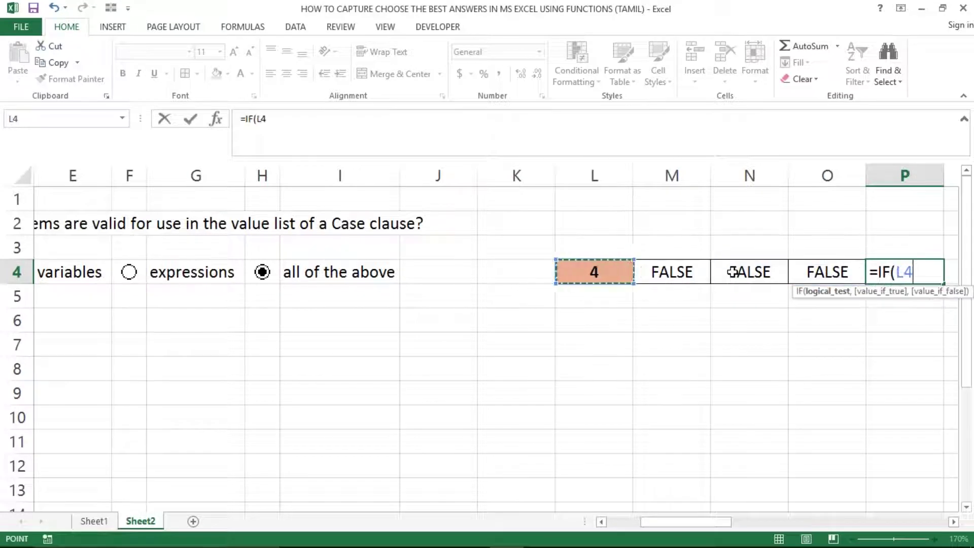
text(=4)
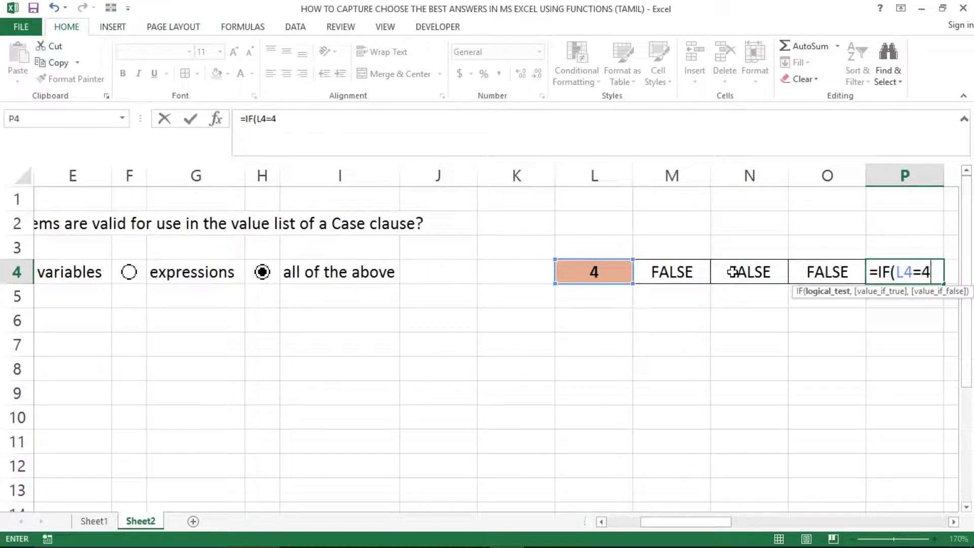
text(,TRUE)
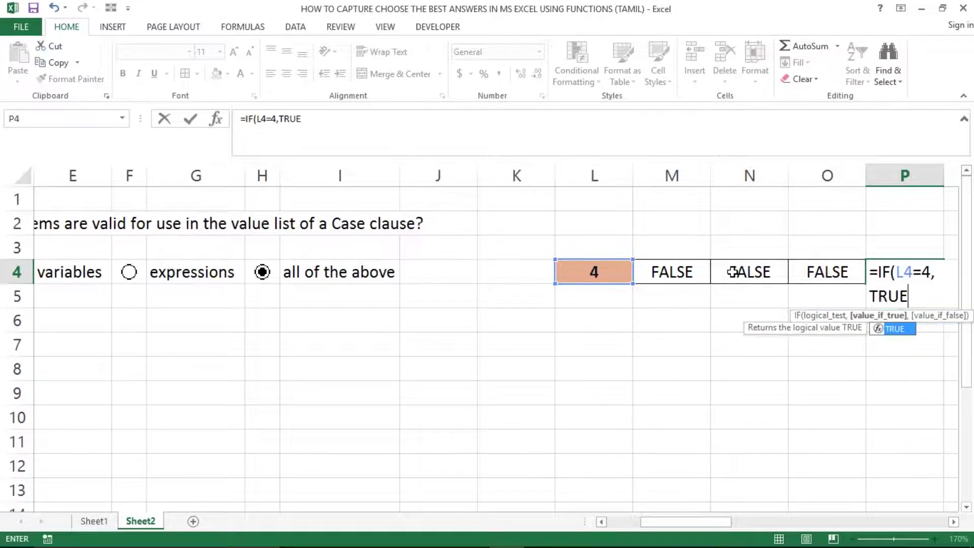
text(,FALSE)
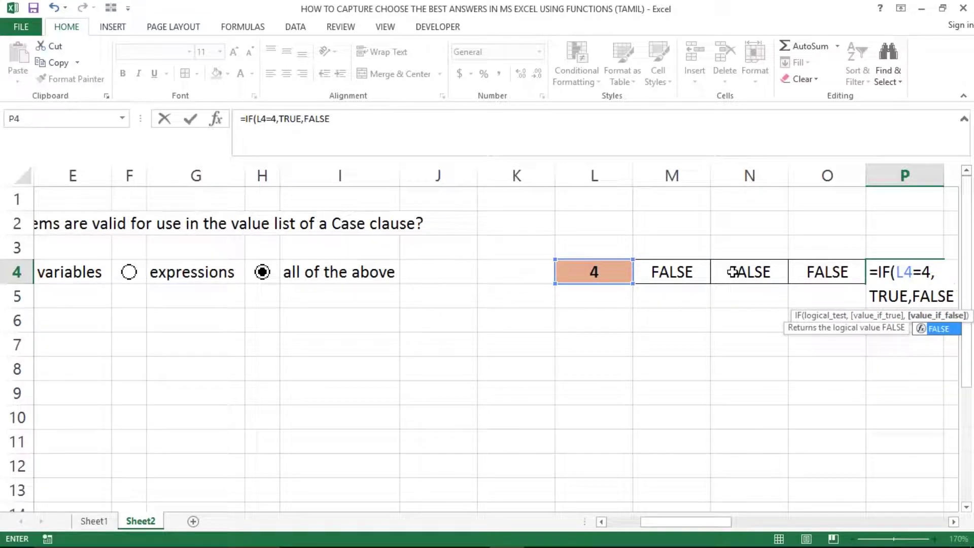
text())
key(Return)
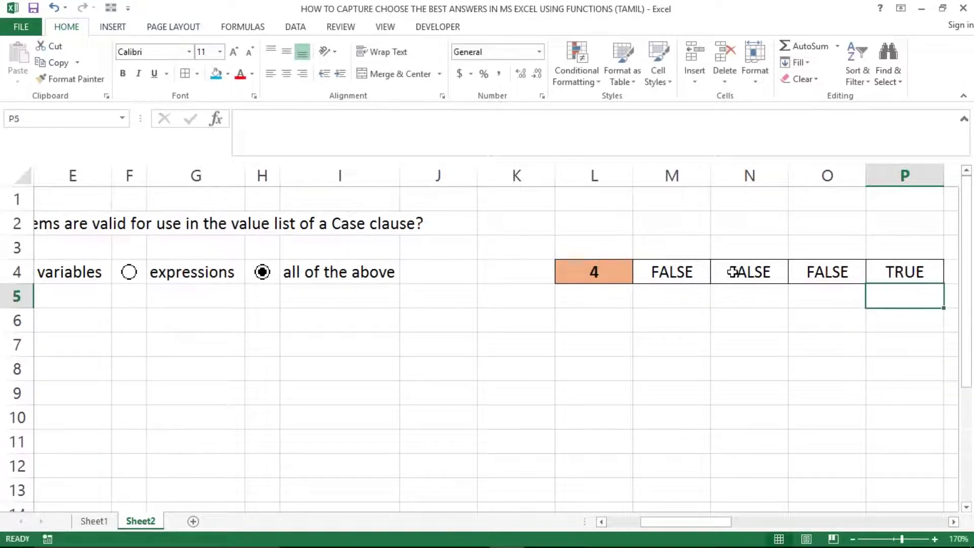
key(Up)
Commit the P4 helper formula and review the helper results in M4:P4.
click(733, 272)
key(Left)
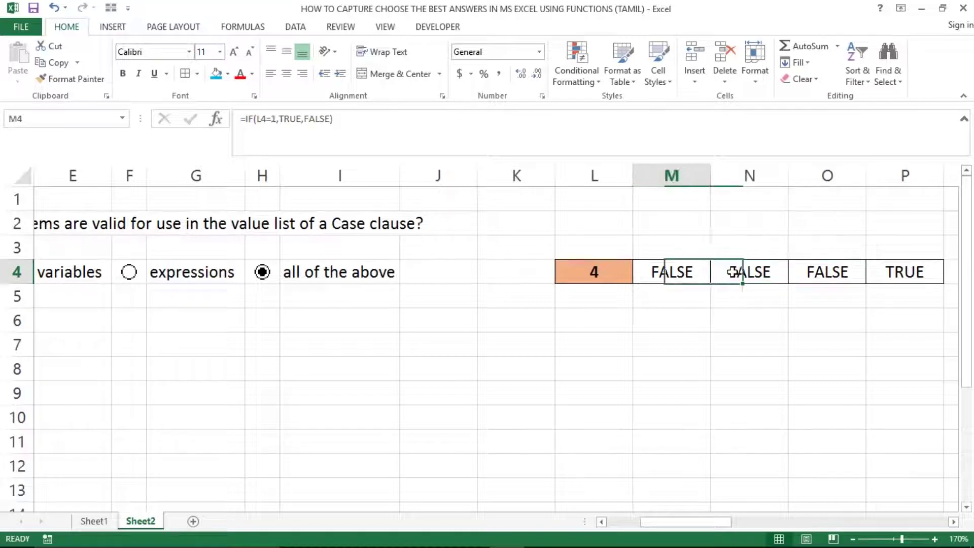
key(Left)
key(Right)
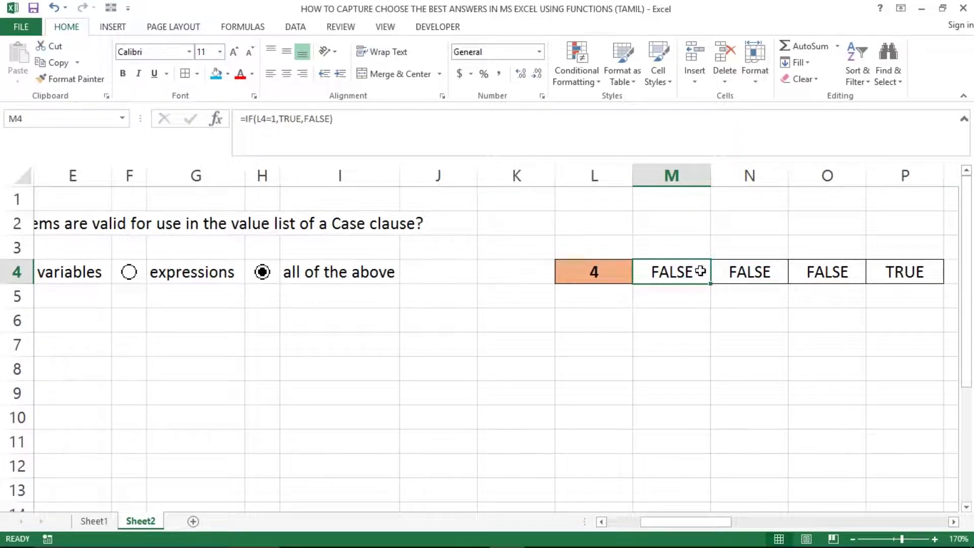
key(shift+Right)
key(shift+Right)
key(shift+Right)
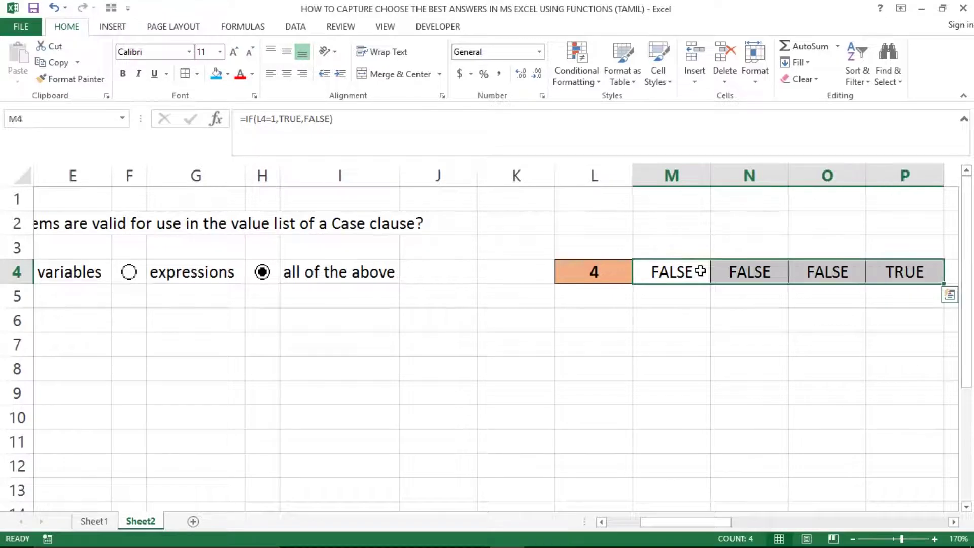
click(140, 293)
key(Home)
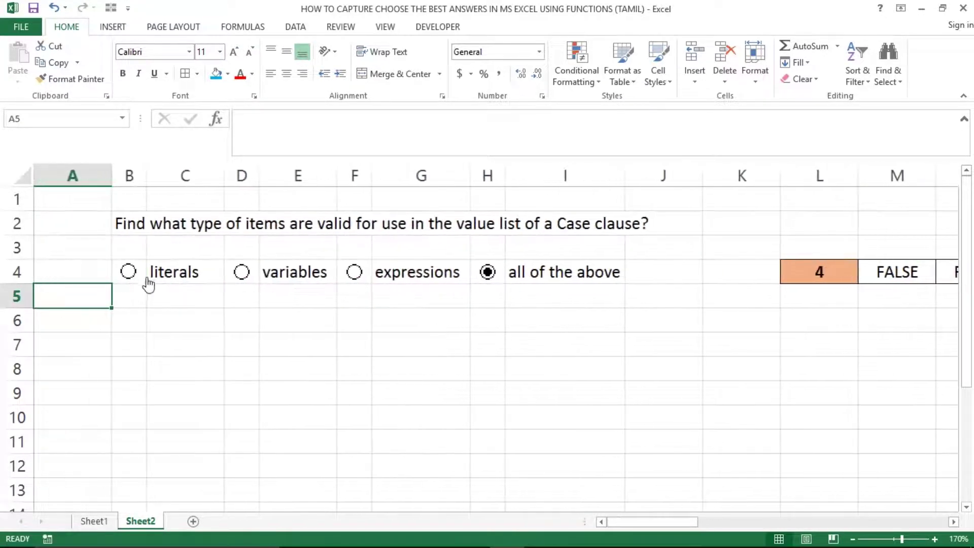
Choose literals as the quiz answer so linked cell L4 reads 1.
click(145, 274)
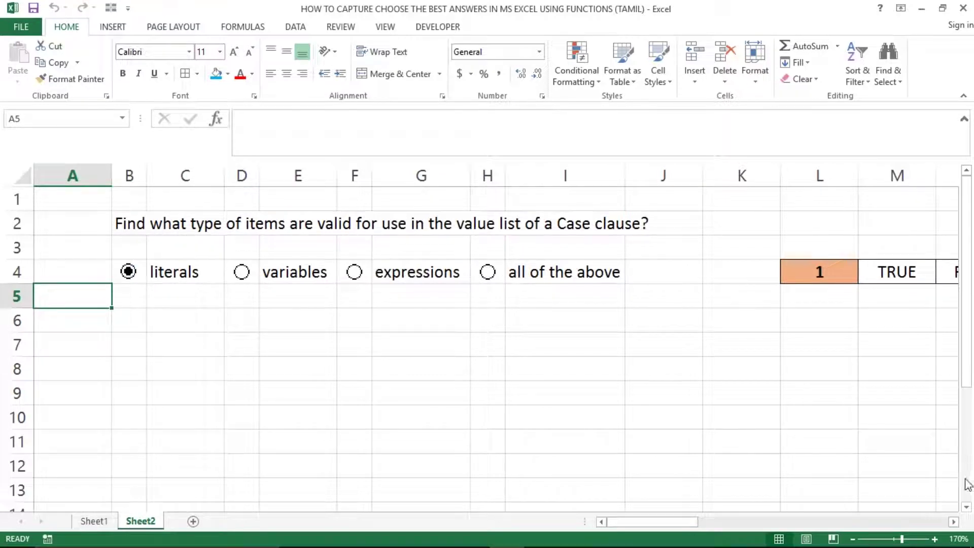
click(953, 521)
click(953, 521)
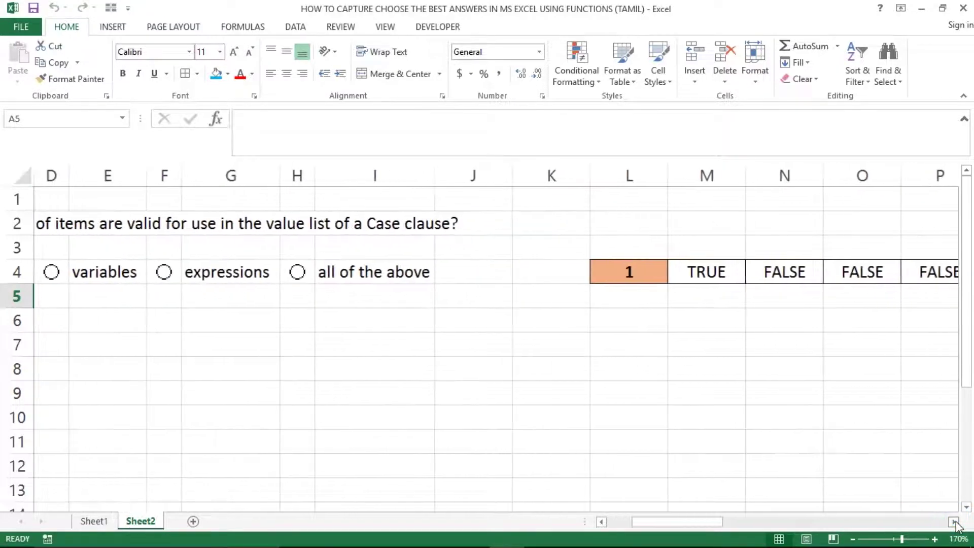
click(954, 521)
click(682, 275)
key(Left)
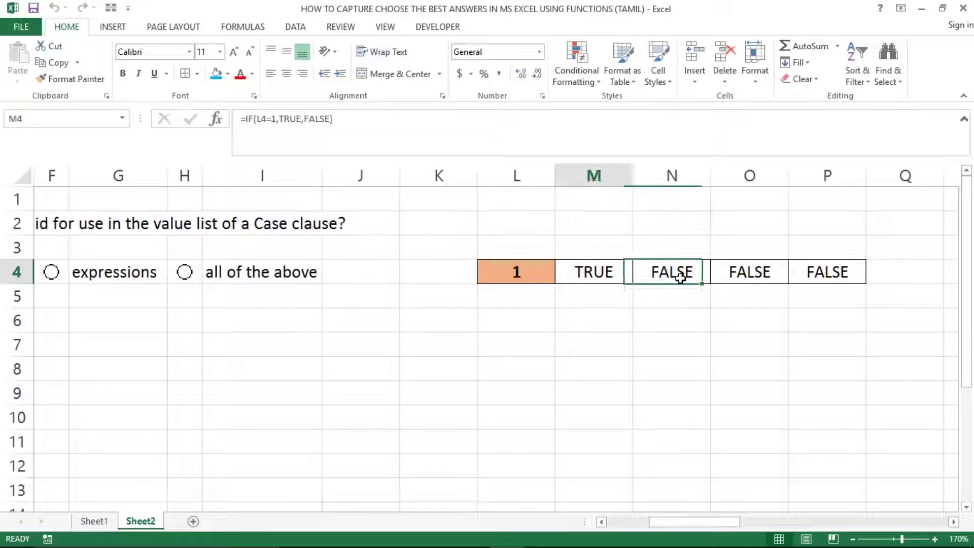
key(Left)
key(Left)
key(Left)
key(Left)
key(Left)
key(Left)
key(Left)
key(Left)
key(Left)
key(Left)
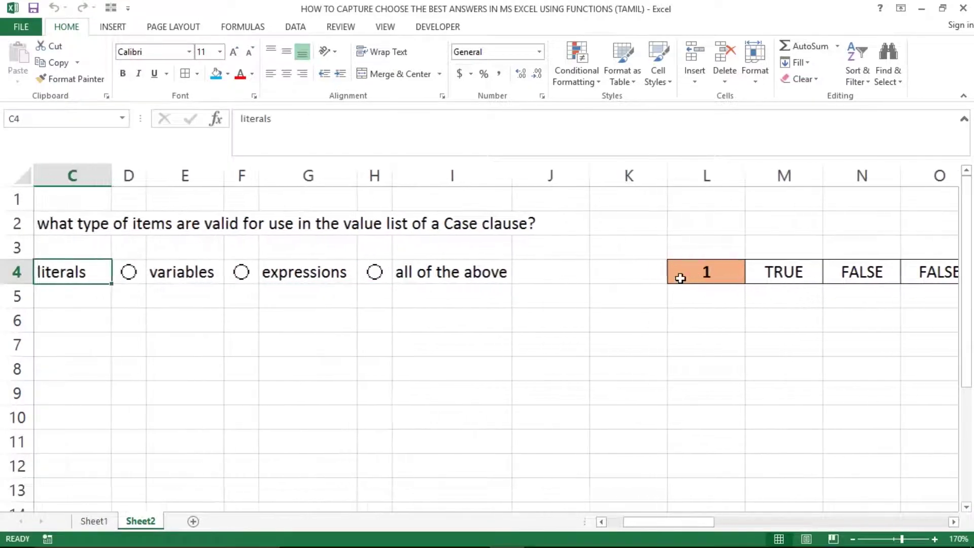
key(Right)
key(Right)
key(Right)
key(Right)
key(Right)
key(Right)
key(Right)
key(Right)
key(Right)
key(Right)
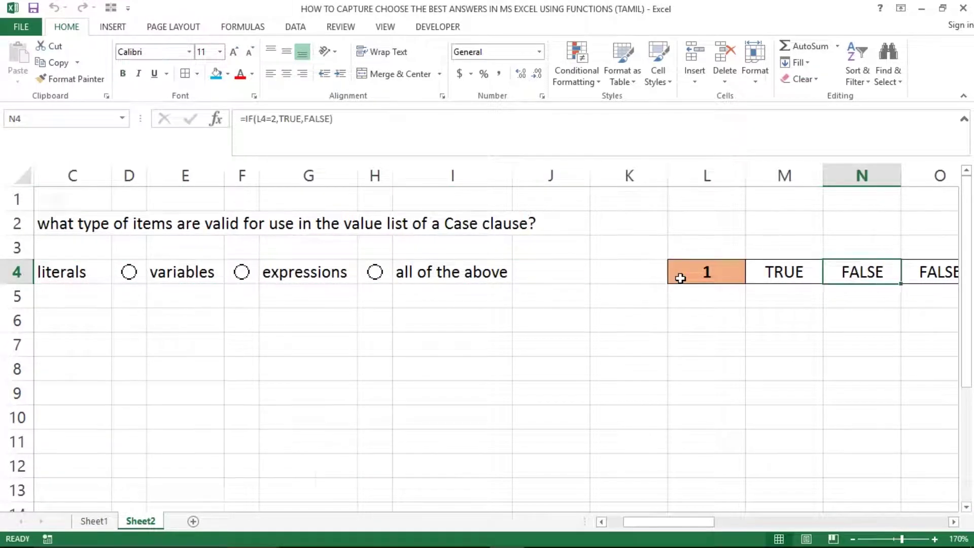
key(Right)
key(Left)
key(Left)
key(Left)
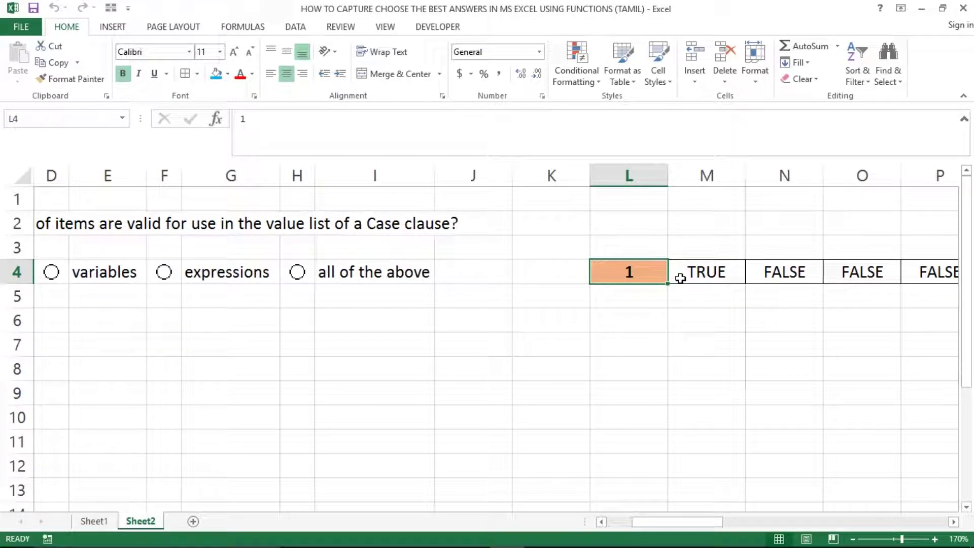
Confirm only M4 shows TRUE across M4:P4, then select cells rightward from R4.
key(Right)
key(shift+Right)
key(shift+Right)
key(shift+Right)
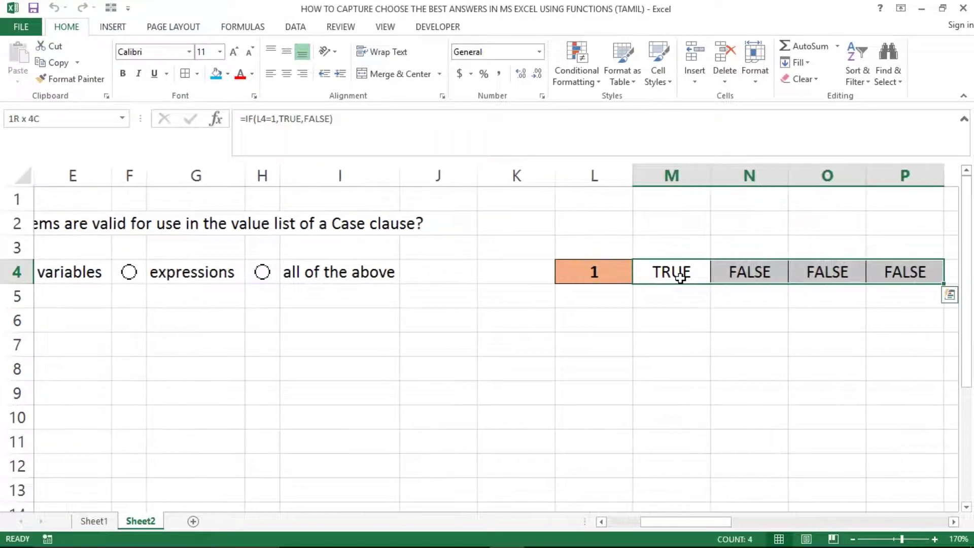
key(shift+Left)
key(shift+Left)
key(shift+Left)
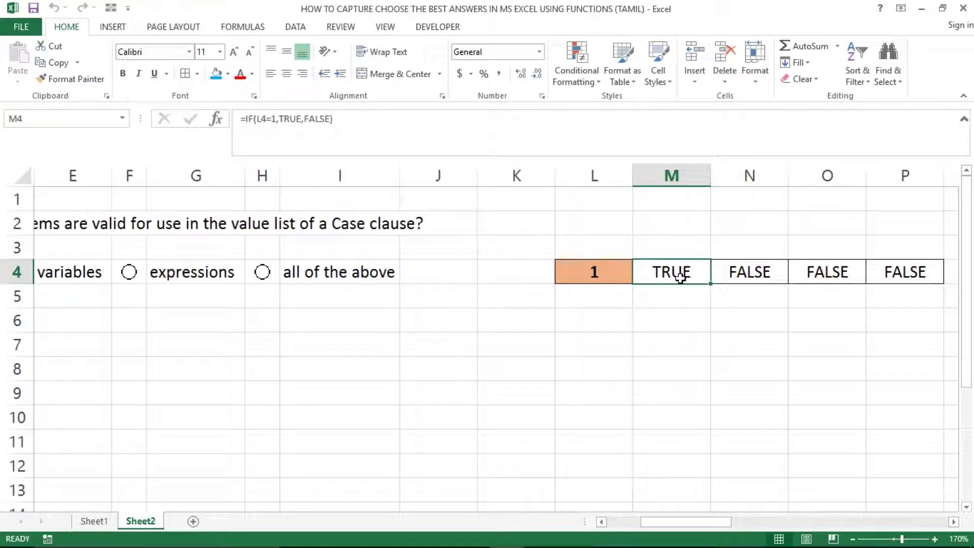
key(shift+Right)
key(shift+Right)
key(shift+Right)
key(shift+Right)
key(shift+Right)
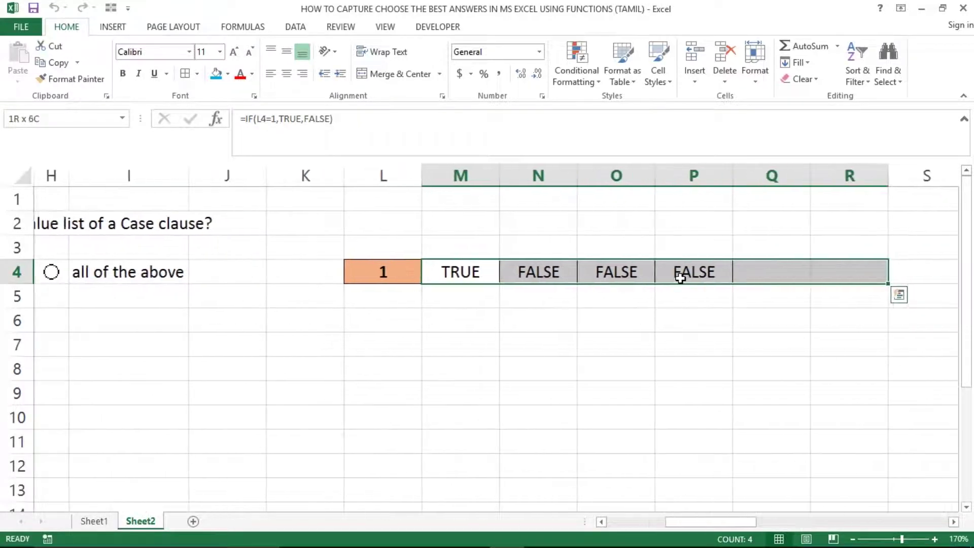
key(shift+Left)
key(shift+Left)
key(Right)
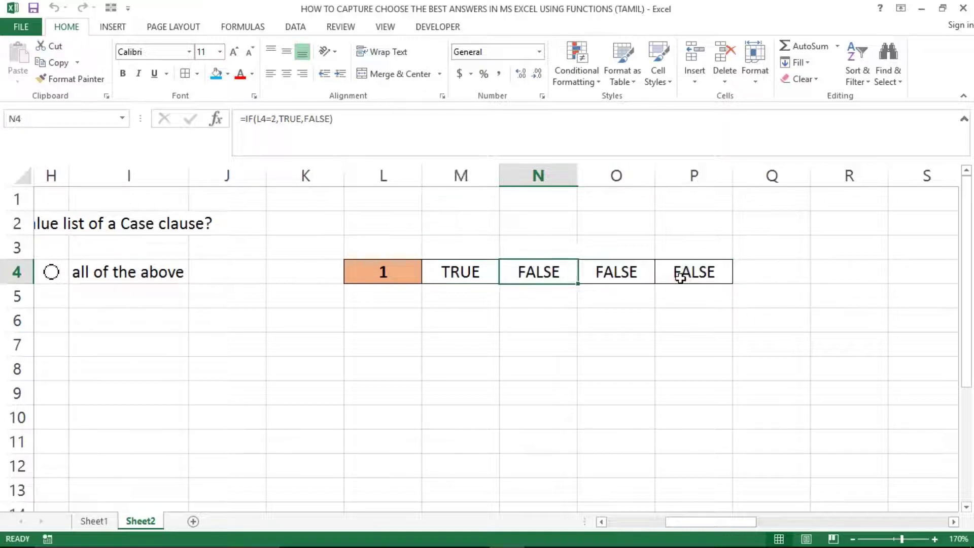
key(Left)
key(Right)
key(Right)
key(Right)
key(Right)
key(Right)
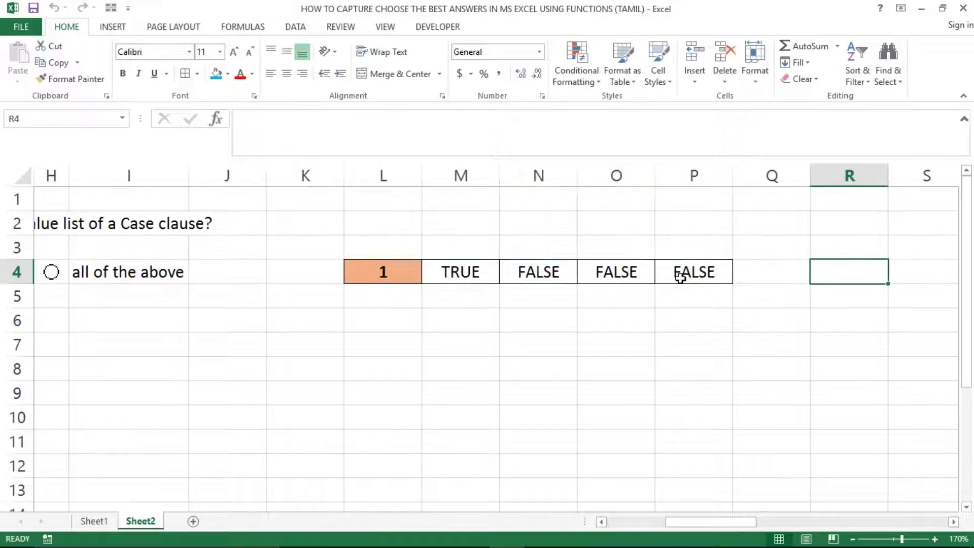
key(shift+Right)
key(shift+Right)
key(shift+Right)
key(shift+Right)
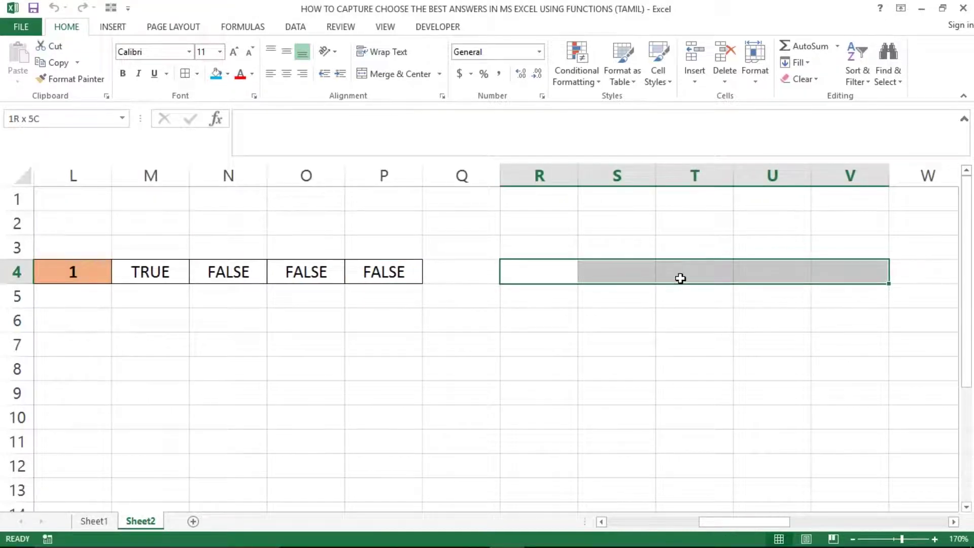
Give the range R4:U4 all borders.
key(shift+Left)
key(shift+Right)
key(shift+Right)
key(shift+Left)
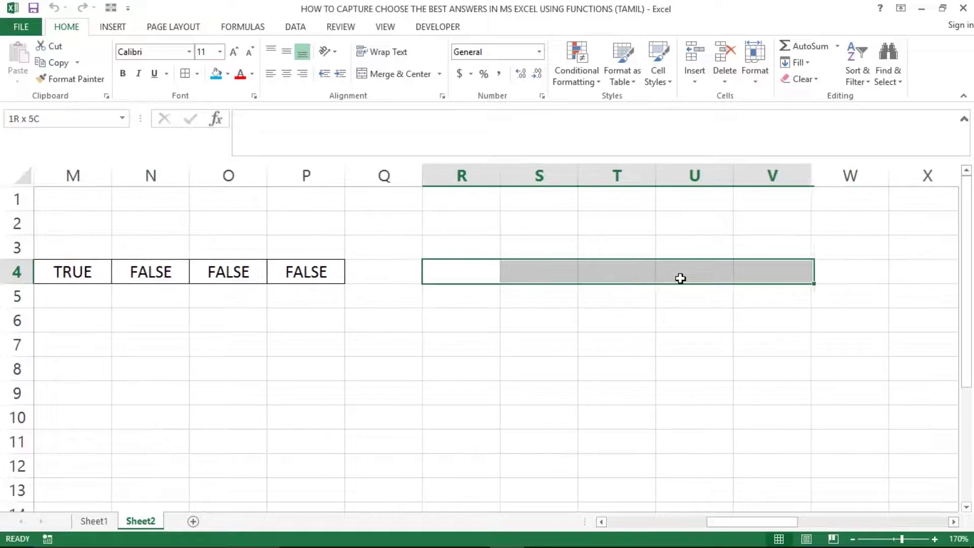
key(shift+Left)
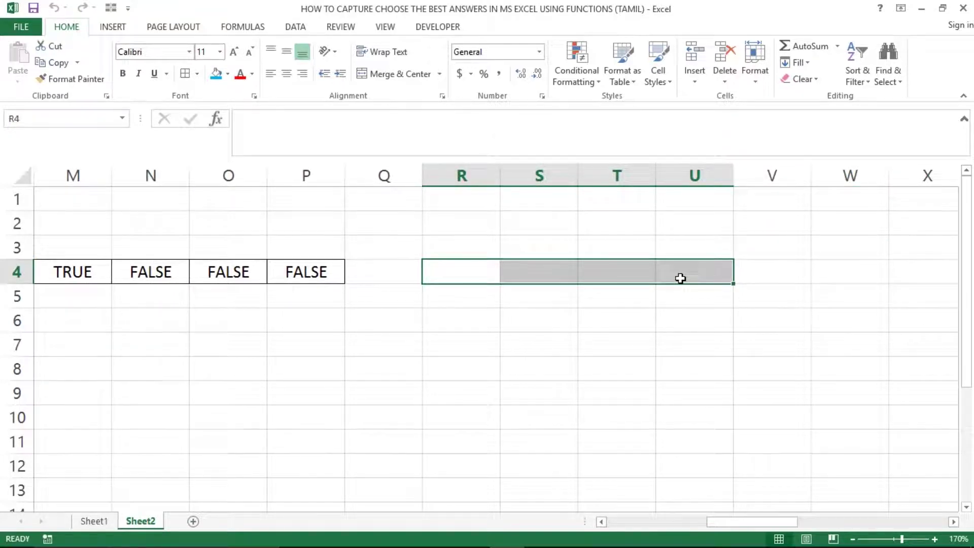
click(186, 73)
click(545, 268)
Copy the four answer texts from AL4:AO4 and paste them as values into R4:U4.
key(ctrl+Right)
key(Right)
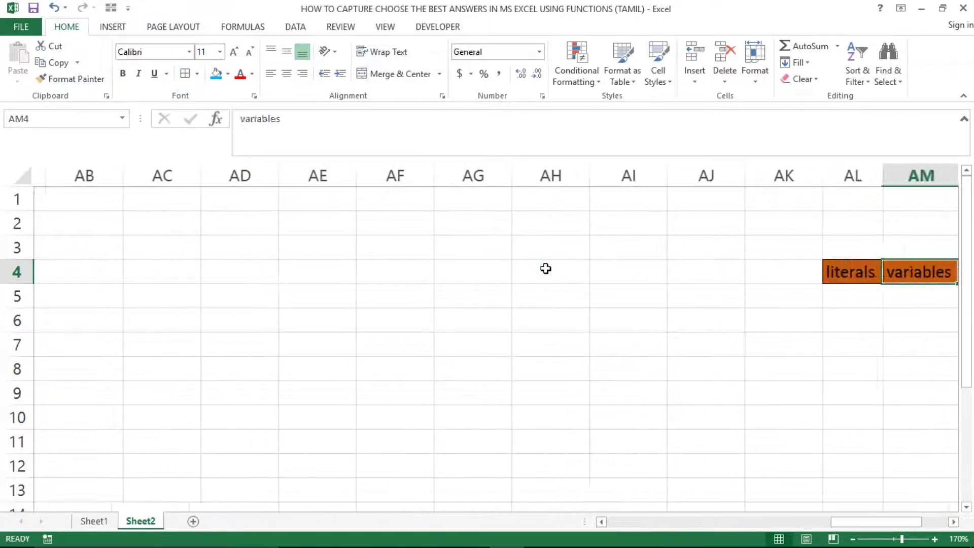
key(Left)
key(ctrl+shift+Right)
key(ctrl+c)
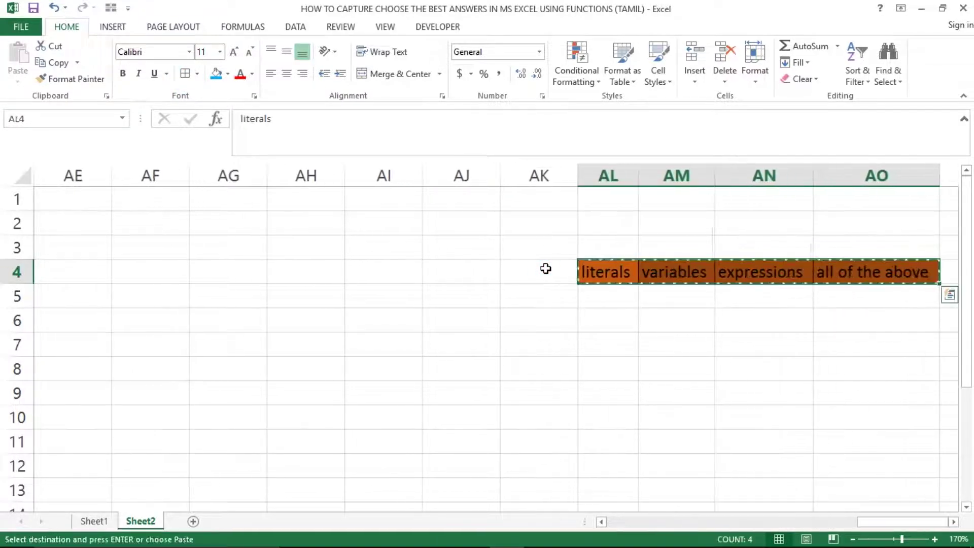
key(Left)
key(ctrl+Left)
key(ctrl+Left)
key(ctrl+Left)
key(Left)
key(Right)
key(Right)
key(Right)
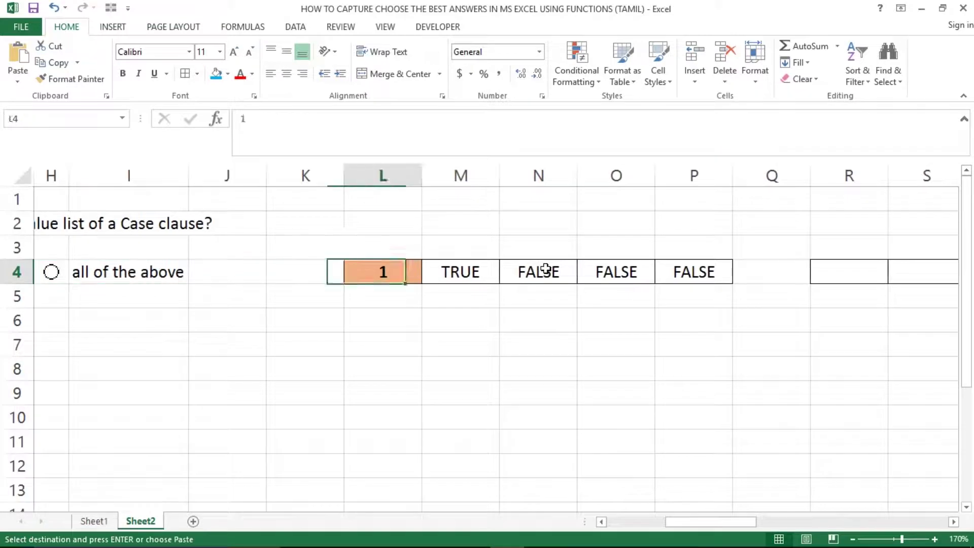
key(Right)
key(Right)
key(Right)
key(Right)
key(Right)
key(Right)
key(Left)
key(Left)
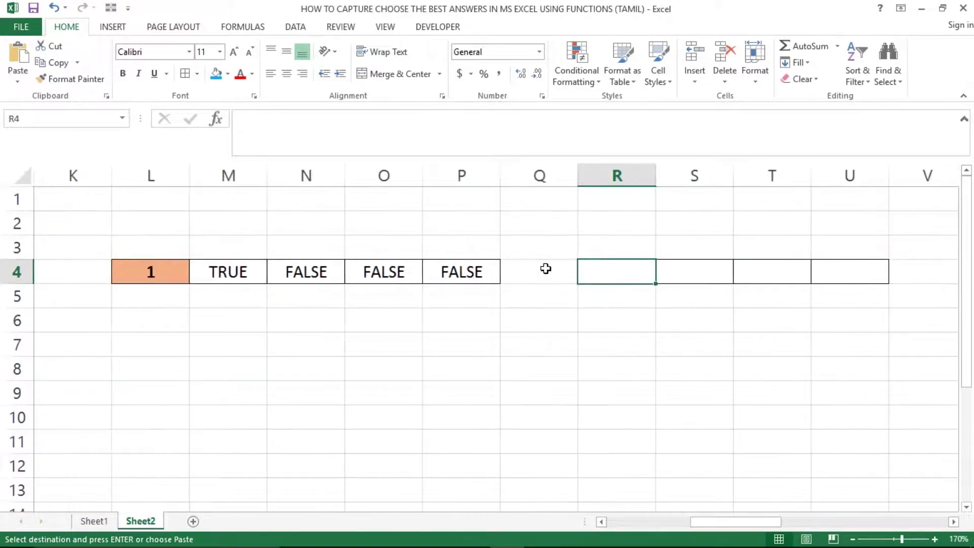
key(alt+e)
key(s)
key(v)
key(Return)
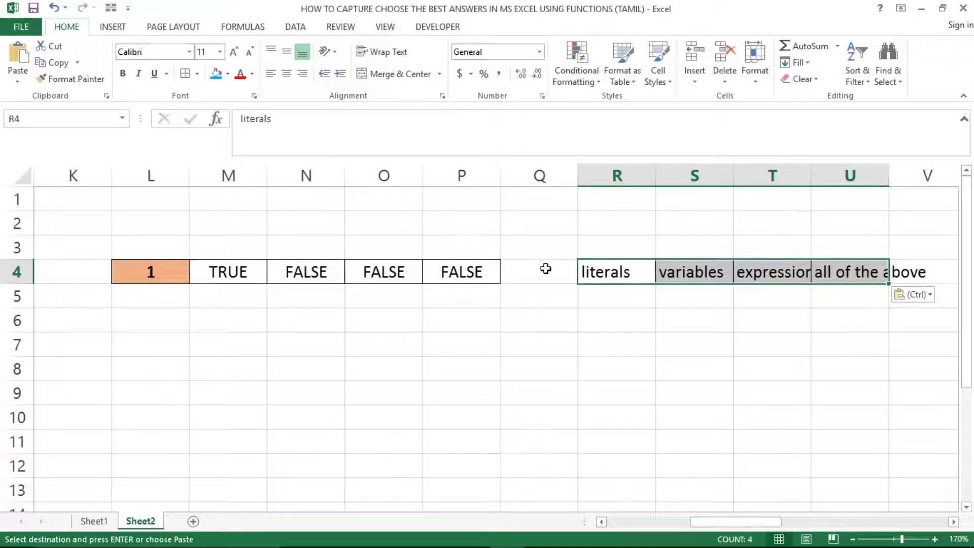
AutoFit columns R:U to the answer texts.
key(ctrl+space)
key(alt+o)
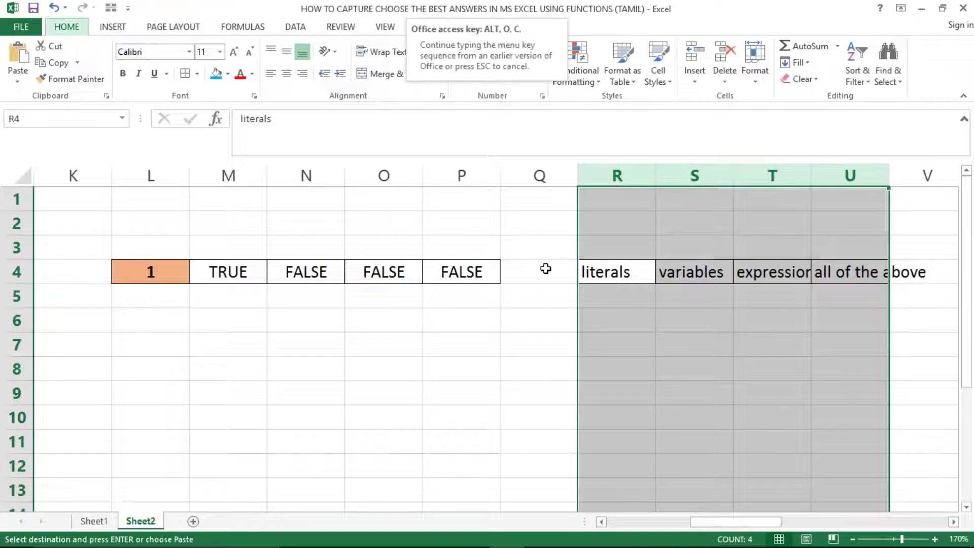
key(c)
key(a)
key(Tab)
key(Left)
key(Left)
key(Left)
key(Left)
key(Left)
key(Left)
key(Left)
key(Left)
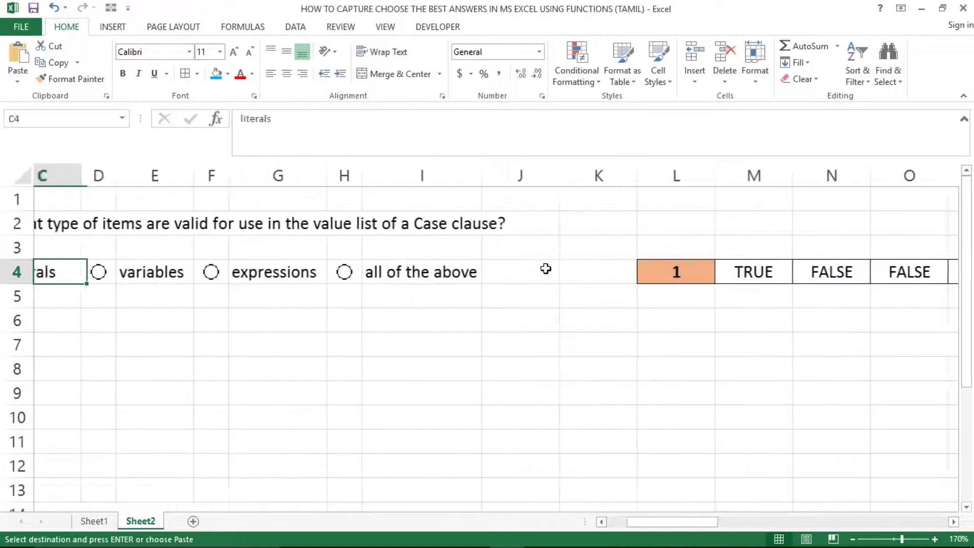
key(Left)
key(Left)
key(Right)
key(Right)
key(Right)
key(Left)
key(Left)
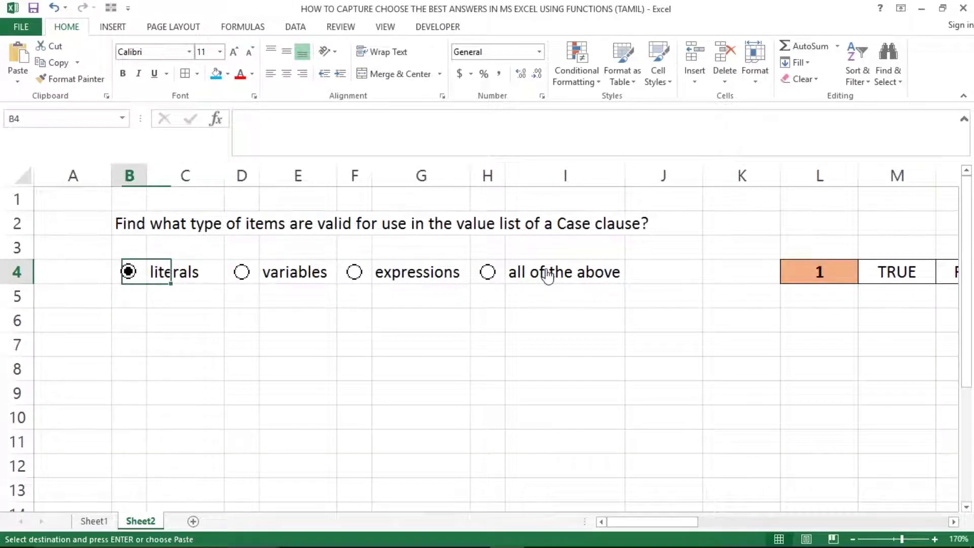
key(Right)
key(Right)
Move along row 4 past the answer texts in R4:U4 to cell W4.
key(Right)
key(Right)
key(Right)
key(Right)
key(Right)
key(Right)
key(Right)
key(Right)
key(Right)
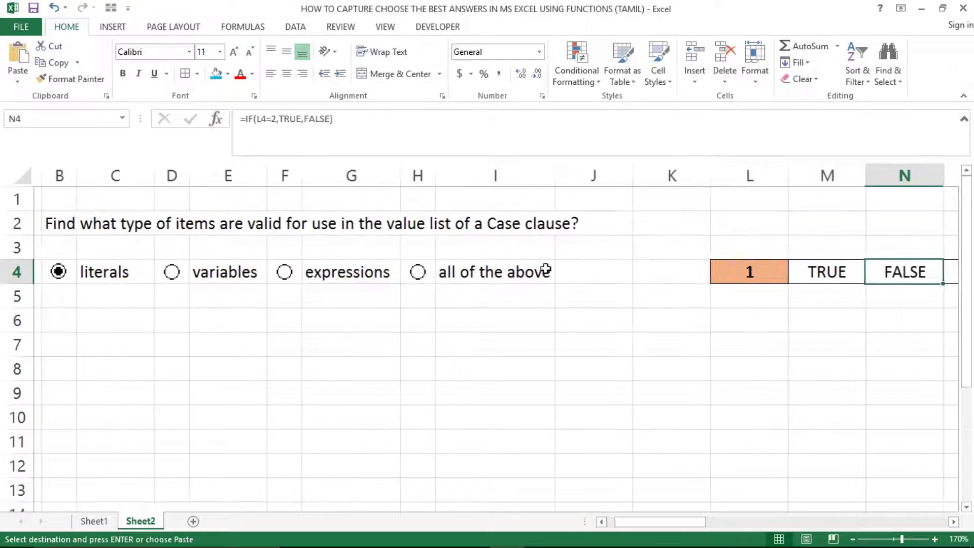
key(Right)
key(Right)
key(Right)
key(Right)
key(Right)
key(Right)
key(Left)
key(Left)
key(Left)
key(Left)
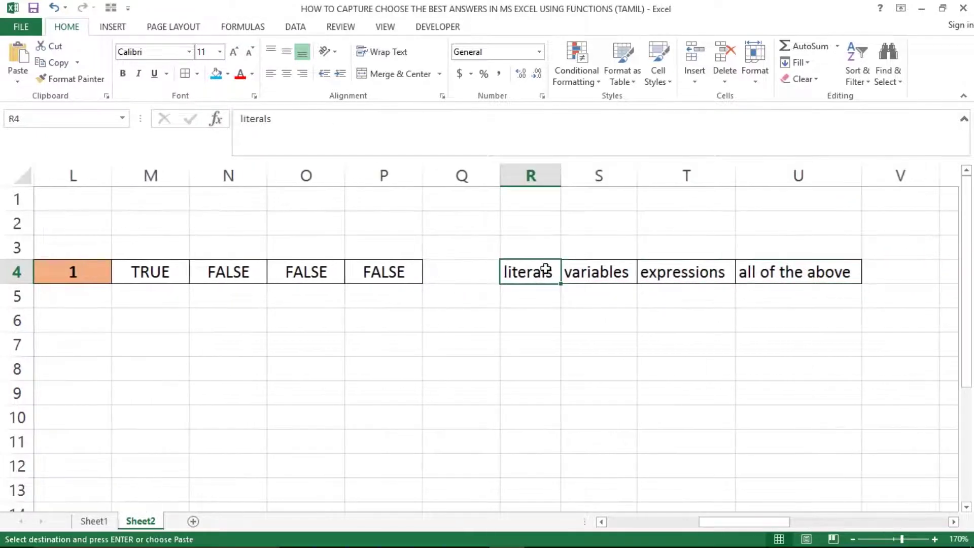
key(shift+Right)
key(shift+Right)
key(shift+Right)
key(Right)
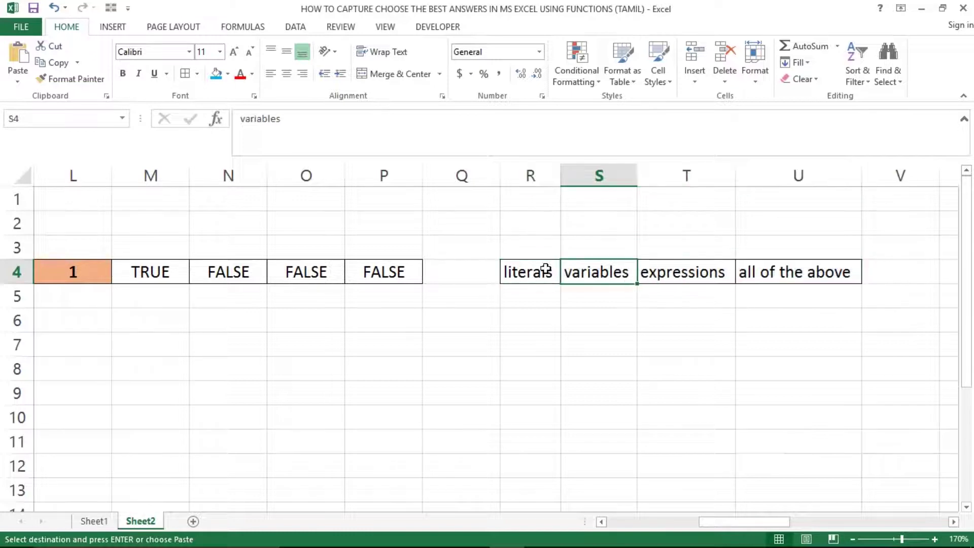
key(Escape)
key(Right)
key(Right)
key(Right)
key(Right)
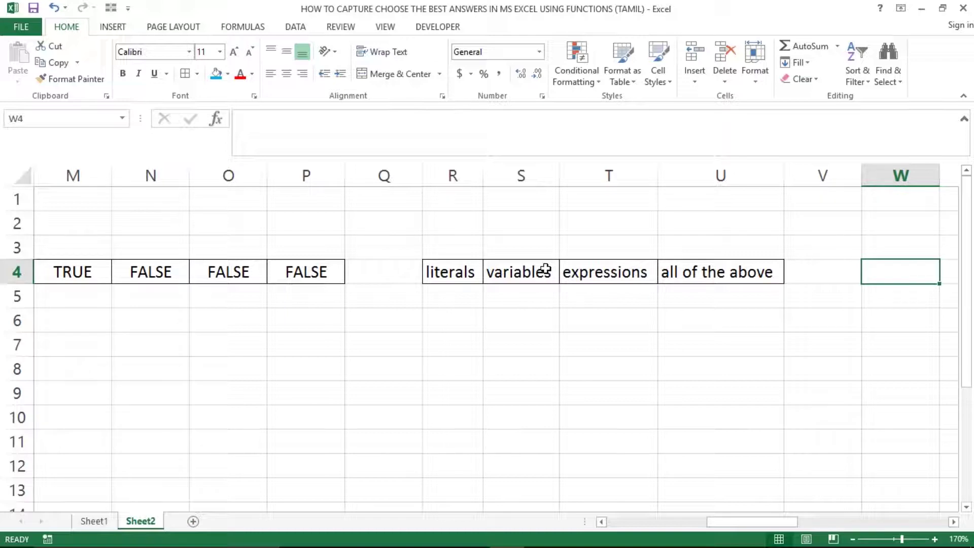
key(Right)
key(Right)
key(Left)
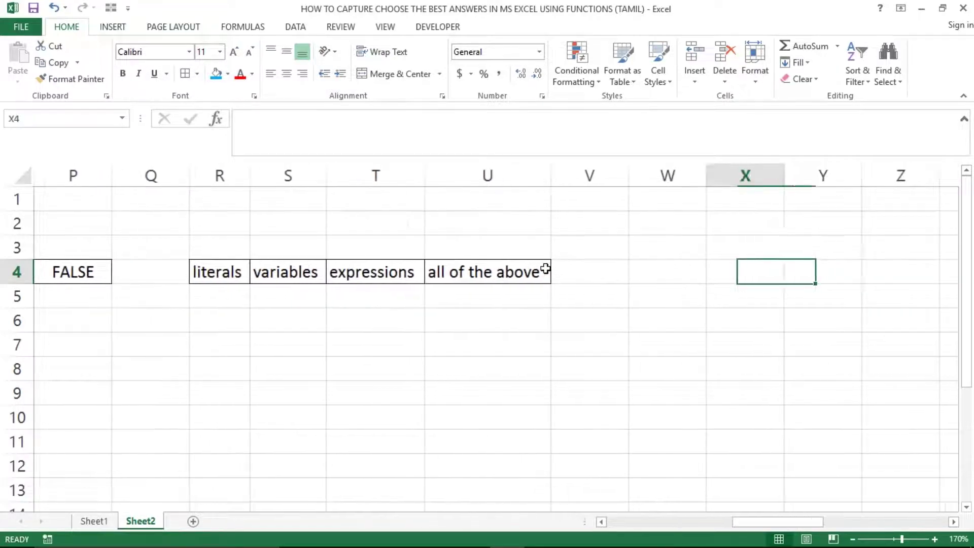
key(Left)
key(Left)
key(Right)
key(Right)
key(Right)
key(Right)
key(Right)
key(Left)
key(Left)
key(Left)
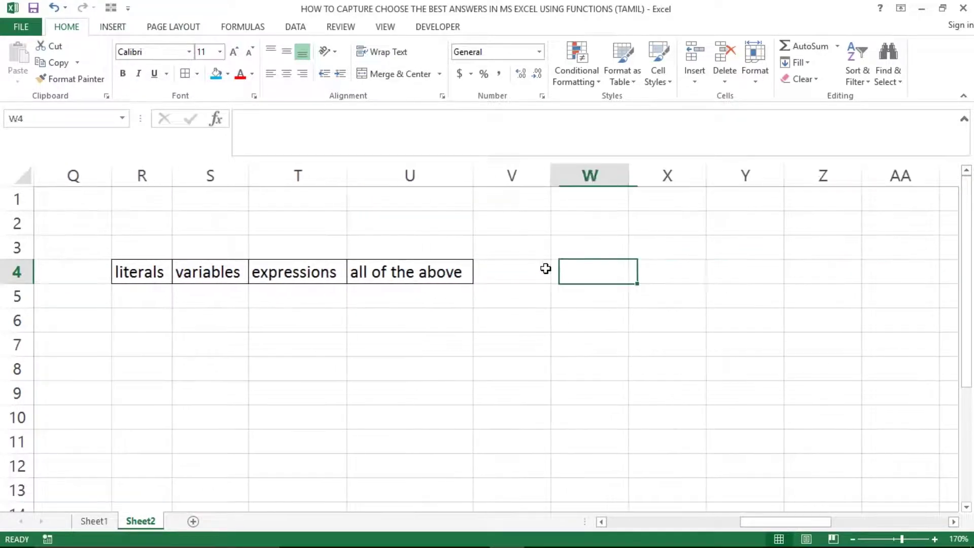
key(Left)
key(Right)
Enter =INDEX(R4:U4,1,MATCH(TRUE,M4:P4,0)) in W4, returning 'all of the above'.
text(=)
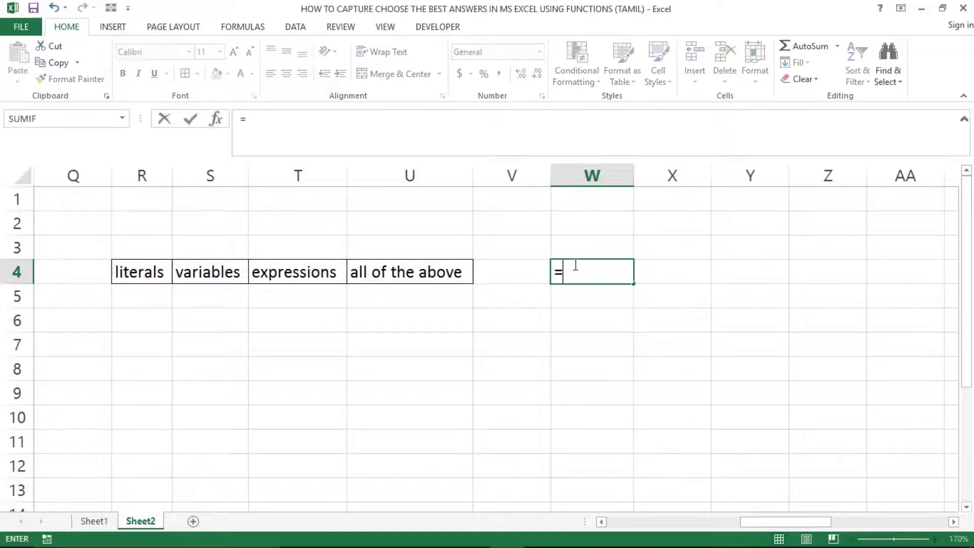
text(INDEX()
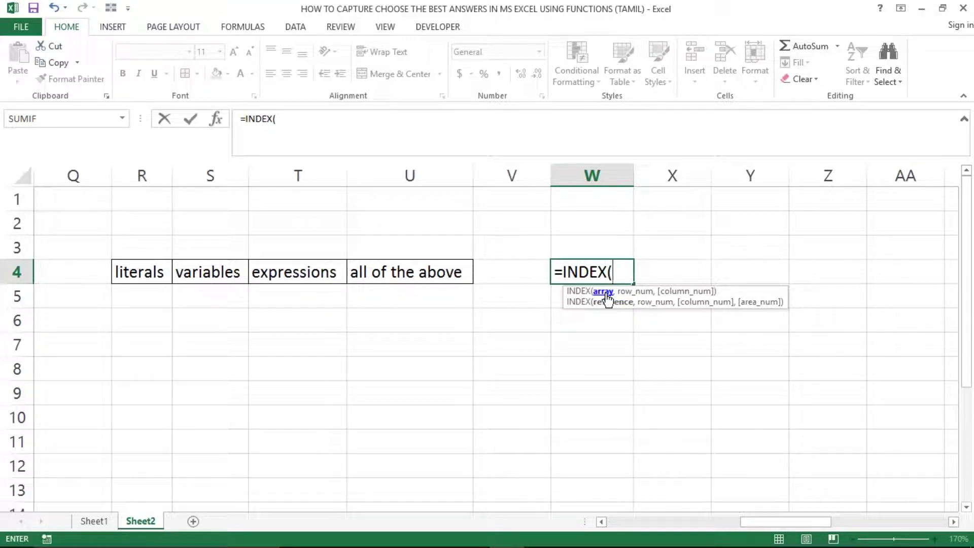
click(137, 274)
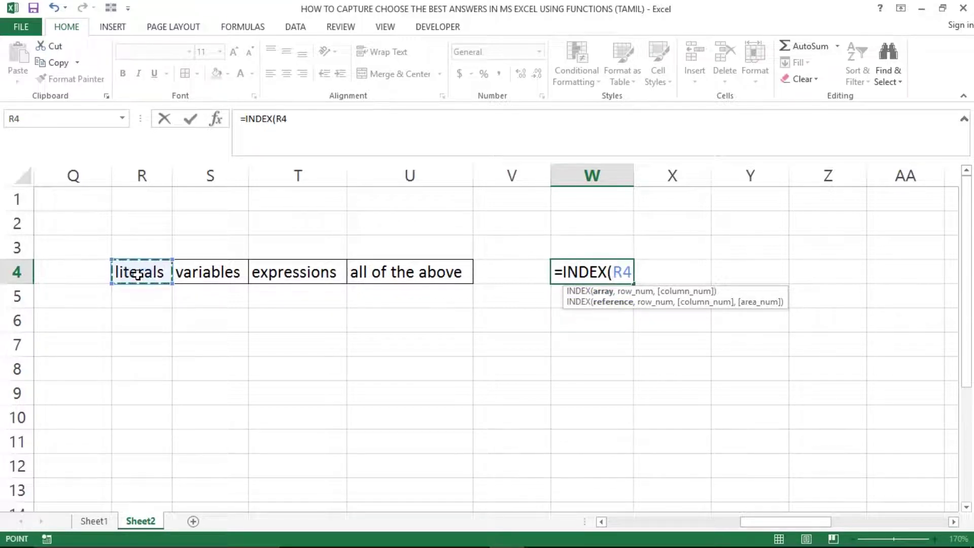
key(shift+Right)
key(shift+Right)
key(shift+Right)
key(shift+Right)
key(shift+Left)
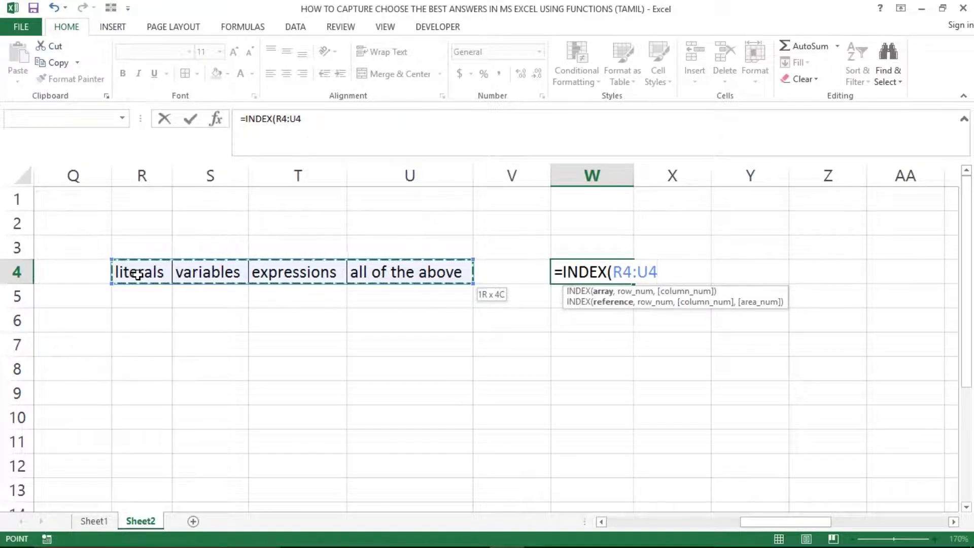
text(,1)
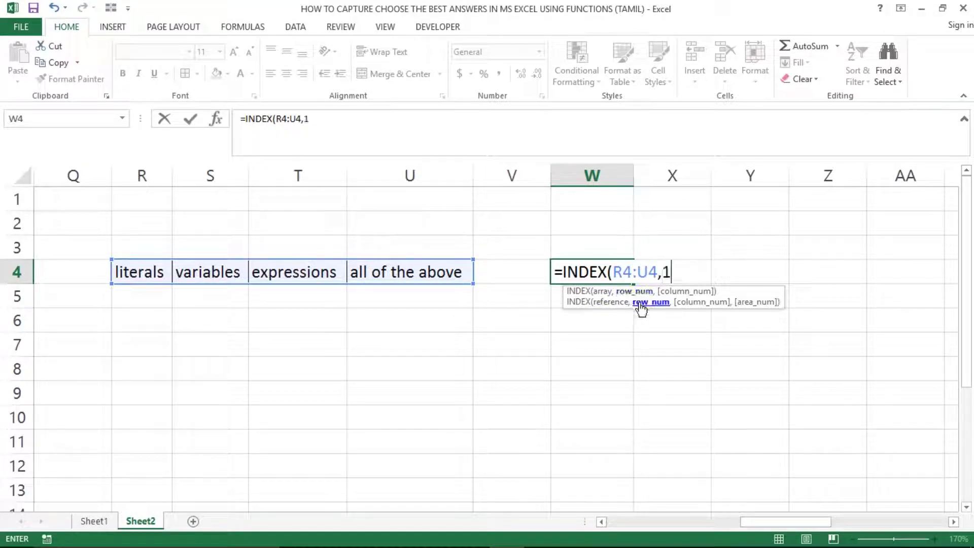
text(,)
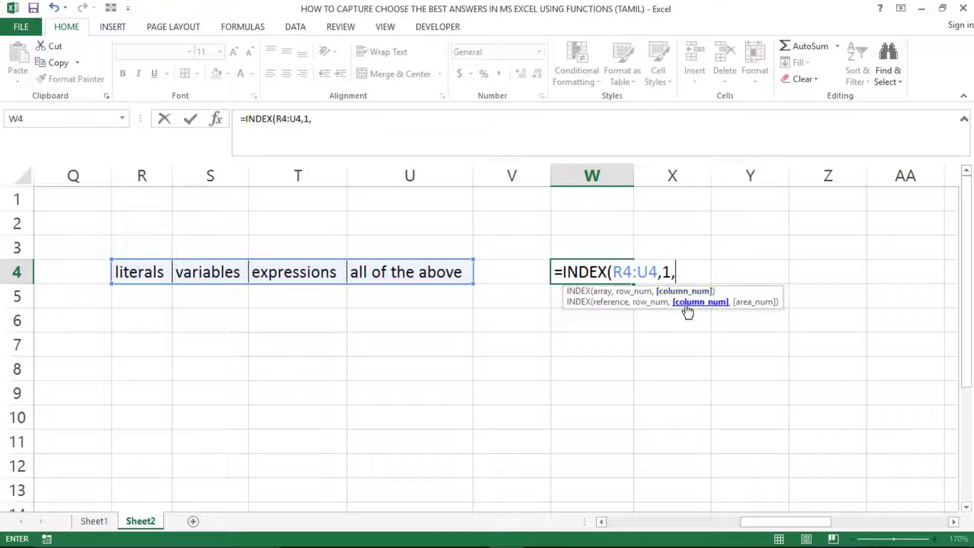
text(MATCH)
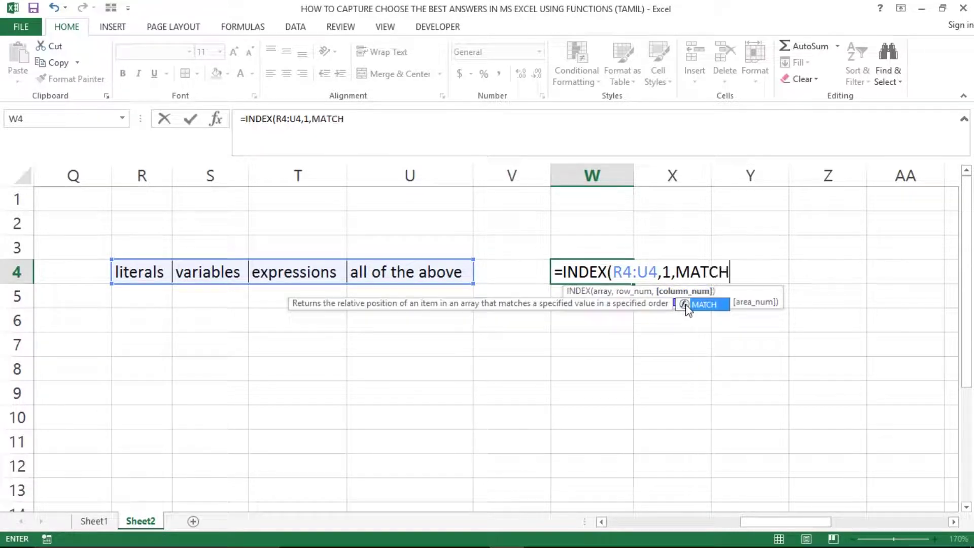
text(()
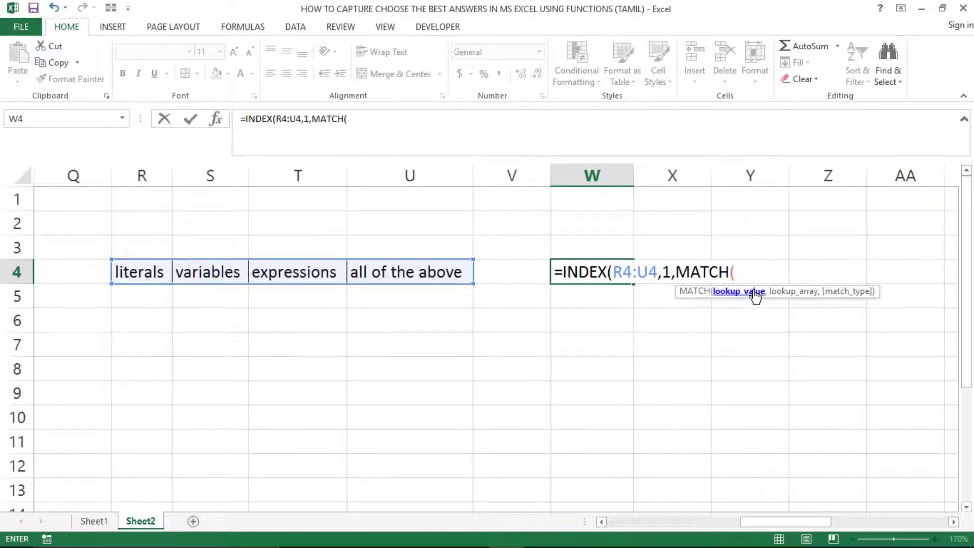
text(TRUE)
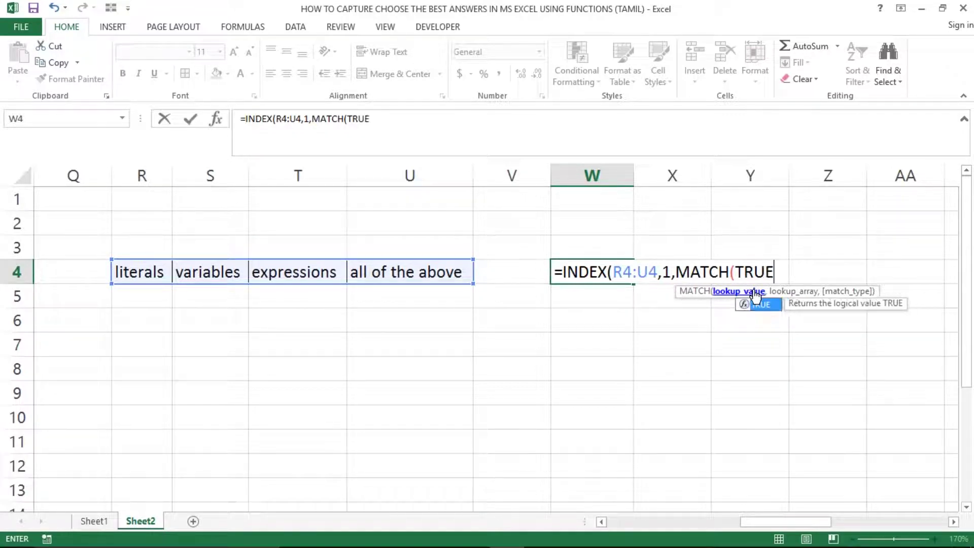
text(,)
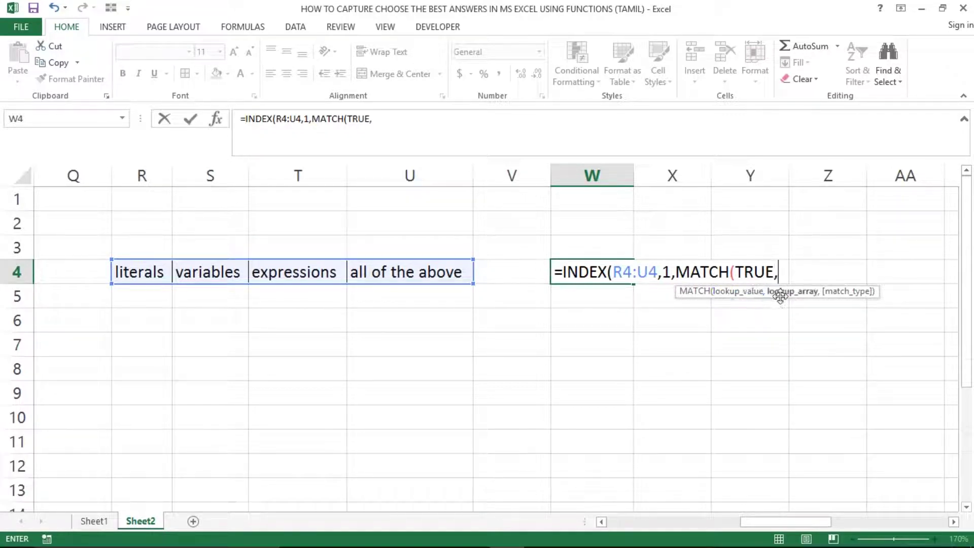
click(96, 266)
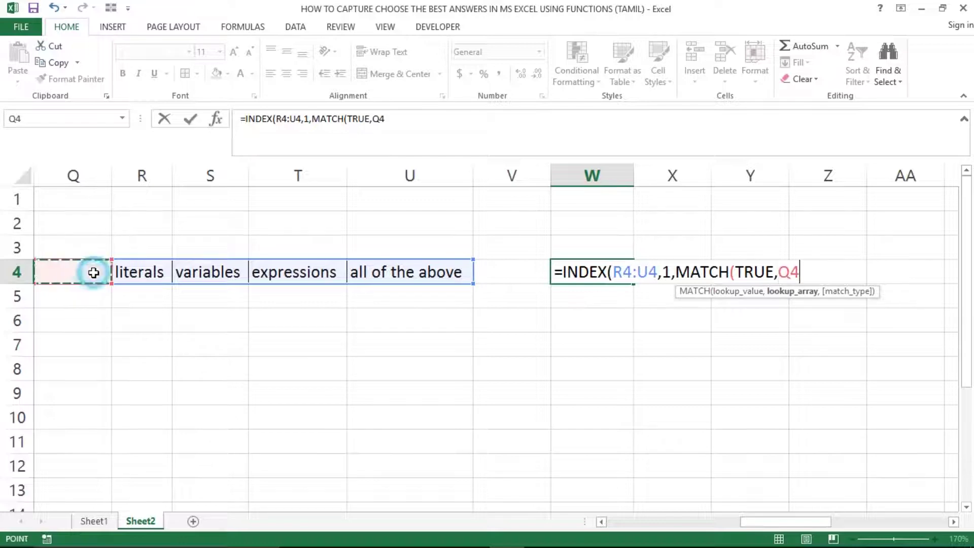
key(Left)
key(Left)
key(Left)
key(Left)
key(Left)
key(Left)
key(Left)
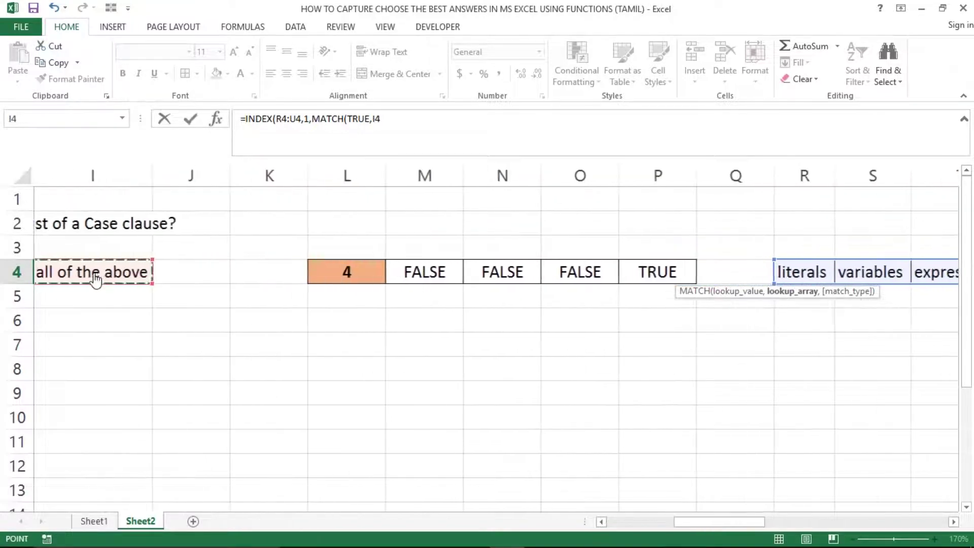
key(Right)
key(Right)
key(Right)
key(Right)
key(shift+Right)
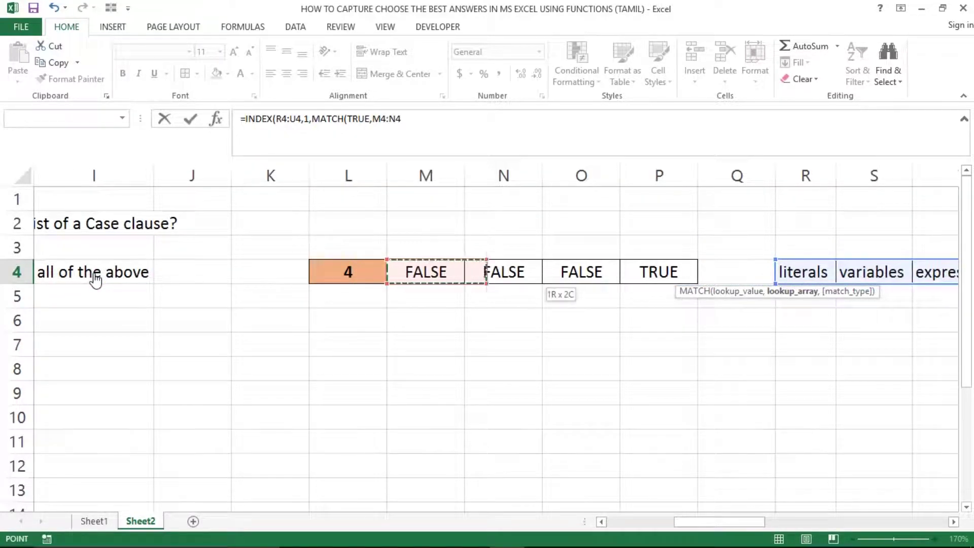
key(shift+Right)
key(shift+Right)
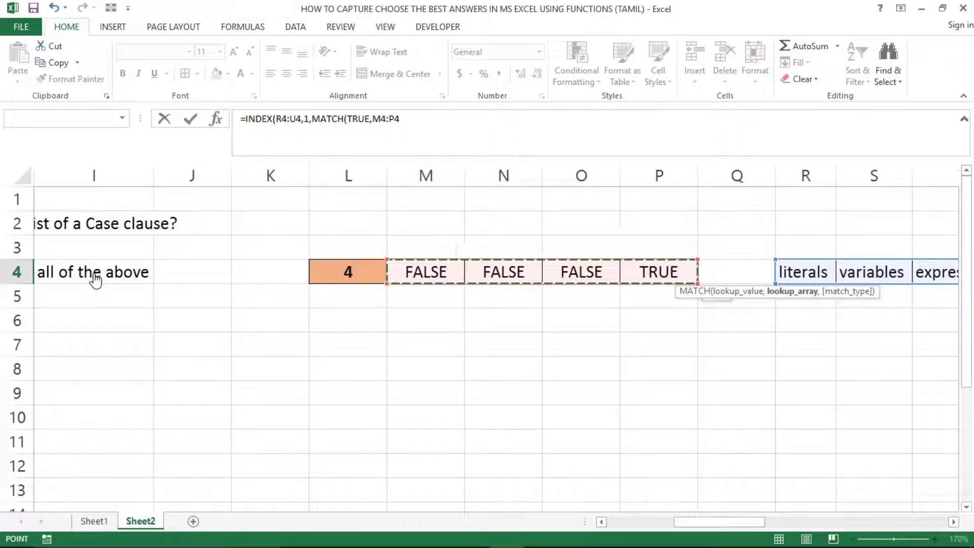
text(,0)
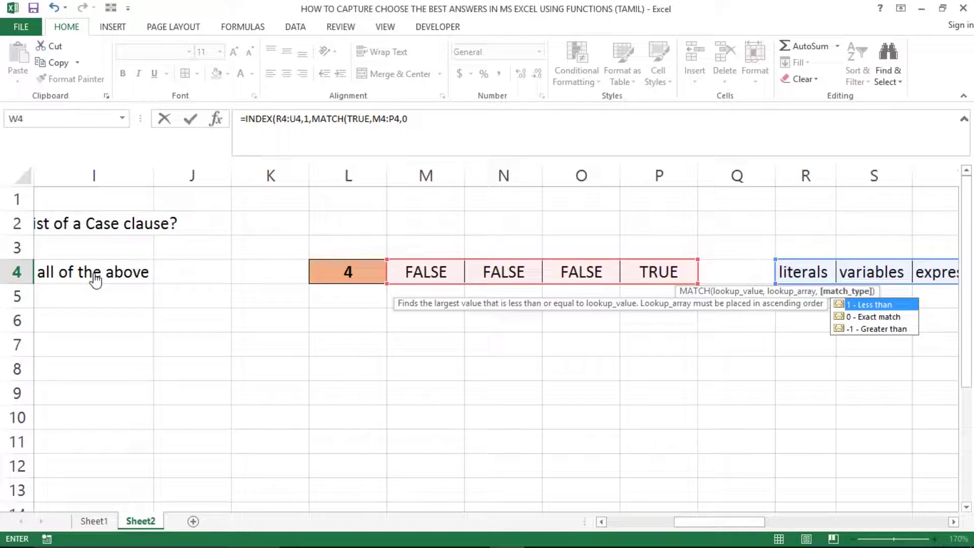
text()))
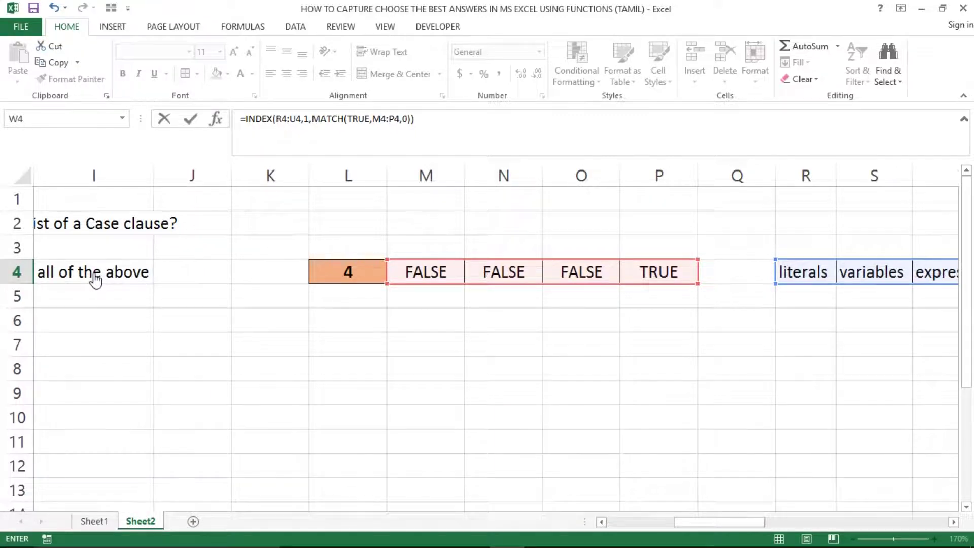
key(Return)
key(Up)
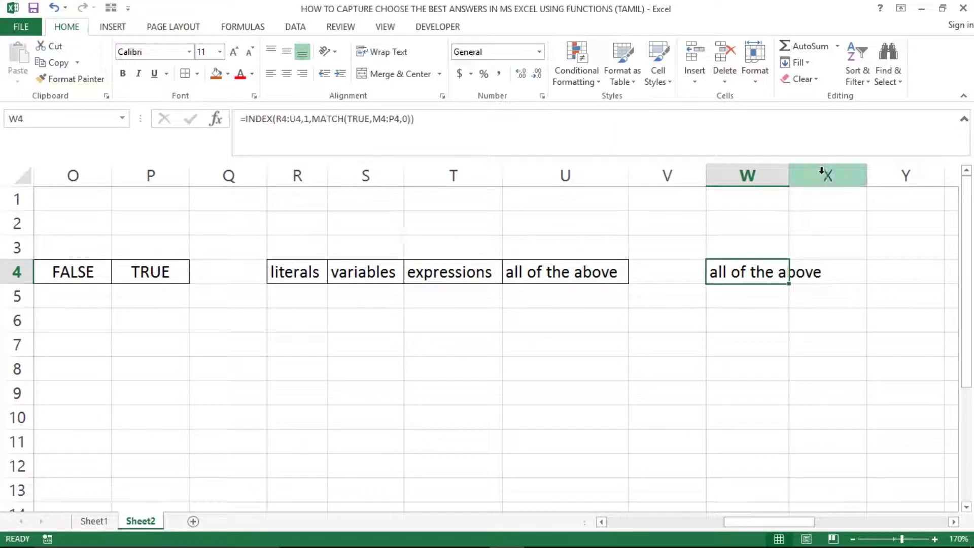
Auto-fit column W and make the W4 answer bold with an orange fill.
double_click(789, 170)
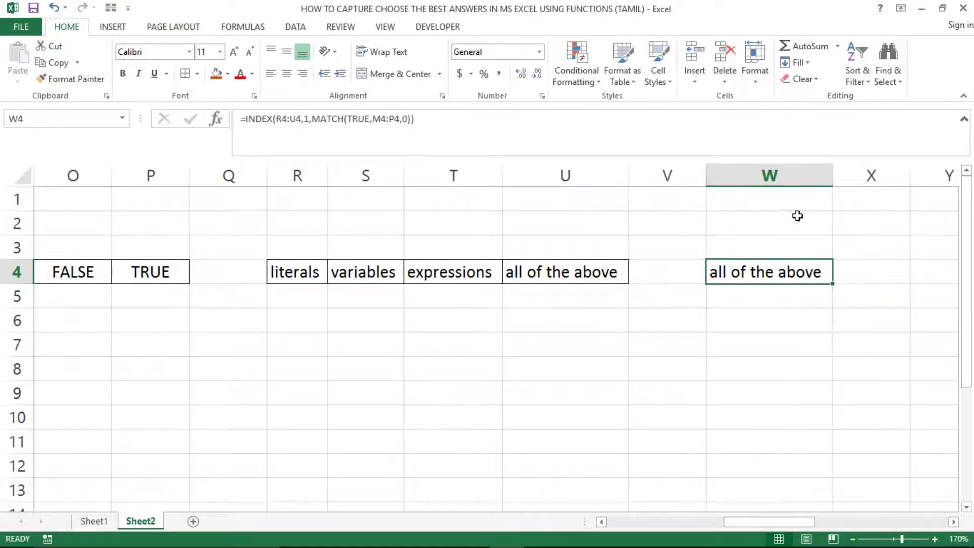
key(ctrl+b)
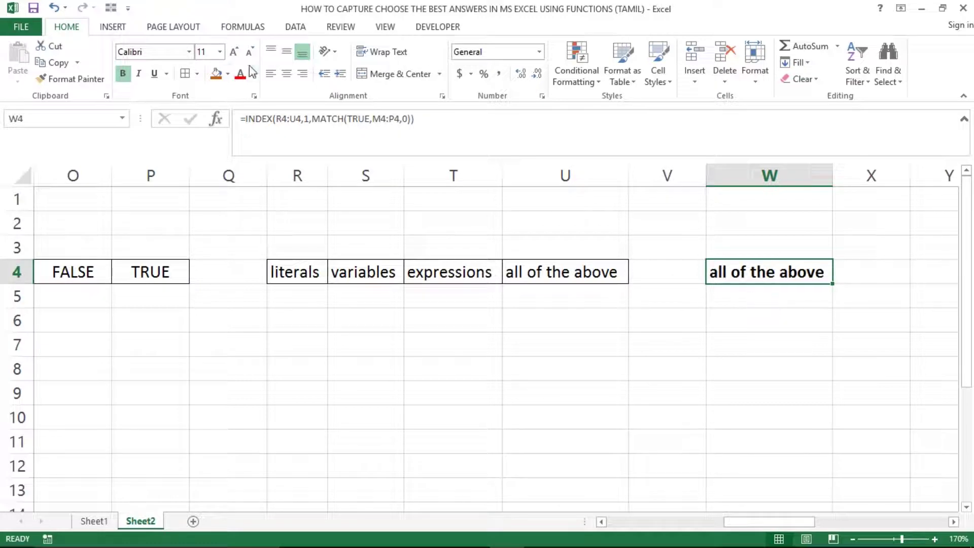
click(216, 74)
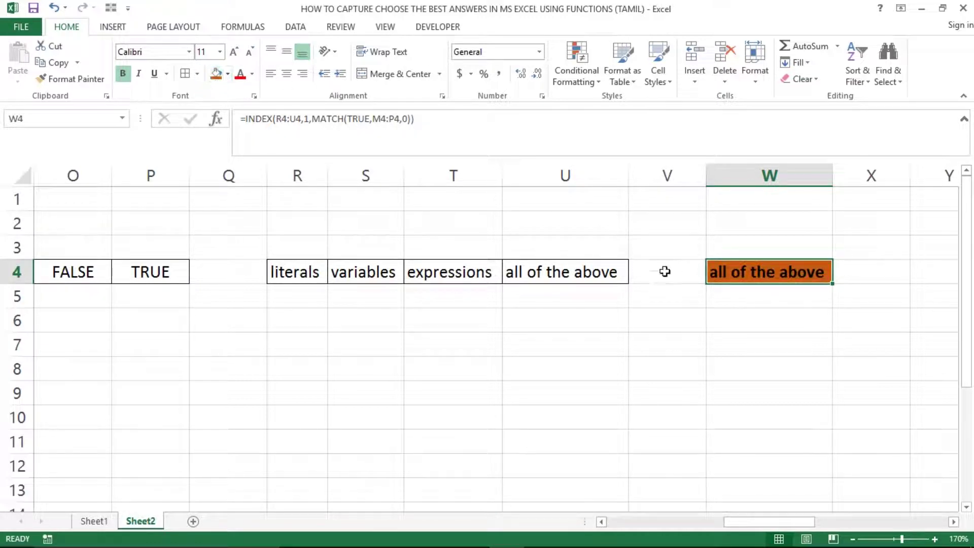
click(798, 304)
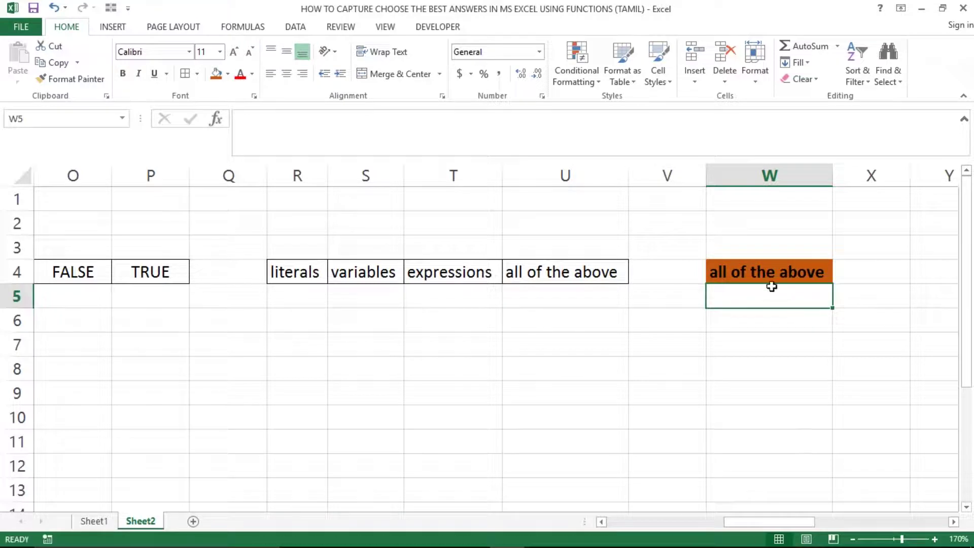
Select variables as the answer and check the updated result in W4.
click(732, 273)
key(Down)
key(Home)
key(Right)
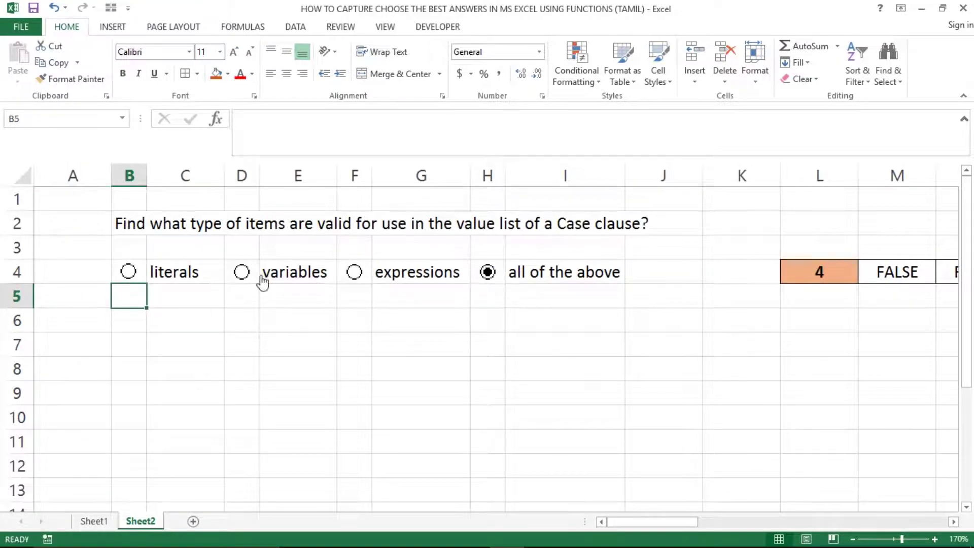
click(261, 279)
click(854, 311)
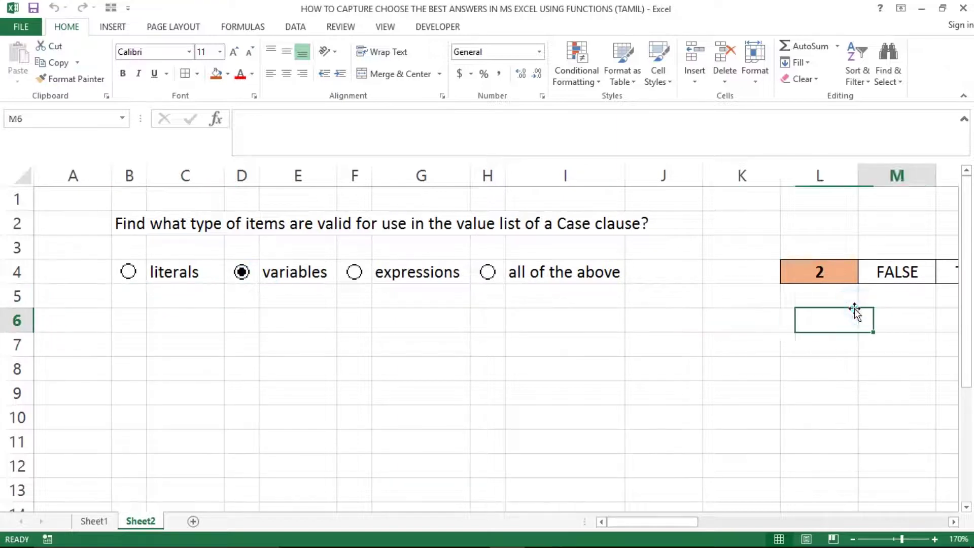
key(Right)
key(Right)
key(Right)
key(Right)
key(Right)
key(Right)
key(Right)
key(Right)
key(Right)
key(Right)
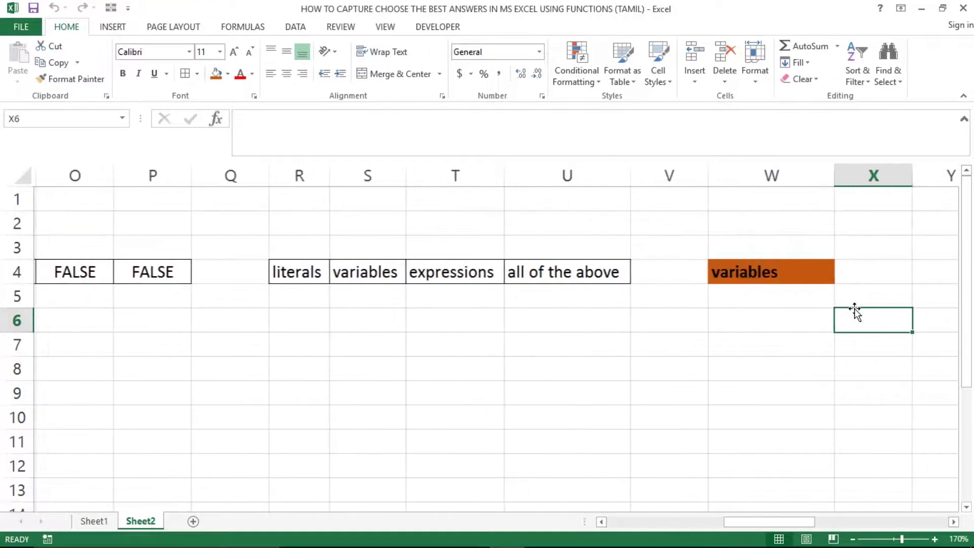
key(Left)
key(Up)
key(Up)
key(Down)
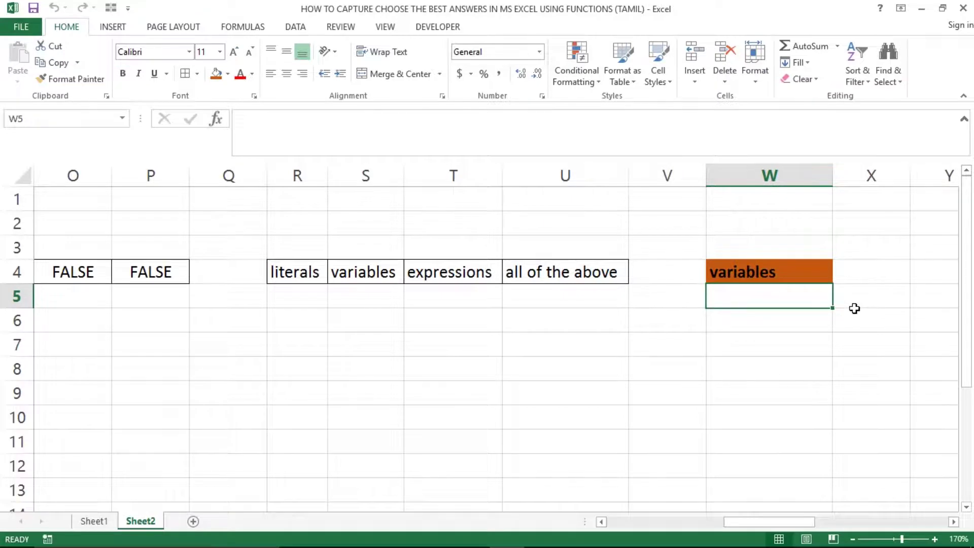
Switch the answer to literals, then to expressions, so L4 reads 3.
key(Home)
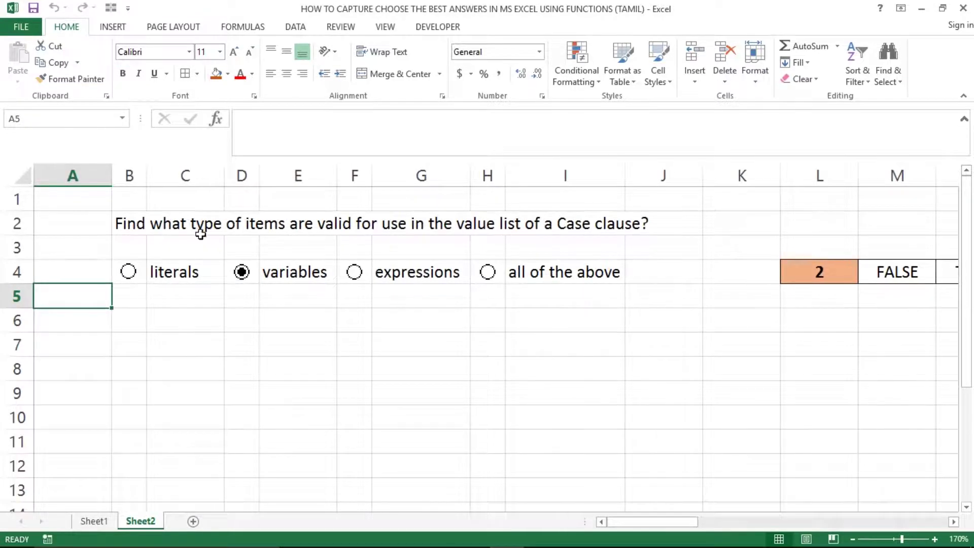
click(127, 271)
click(467, 317)
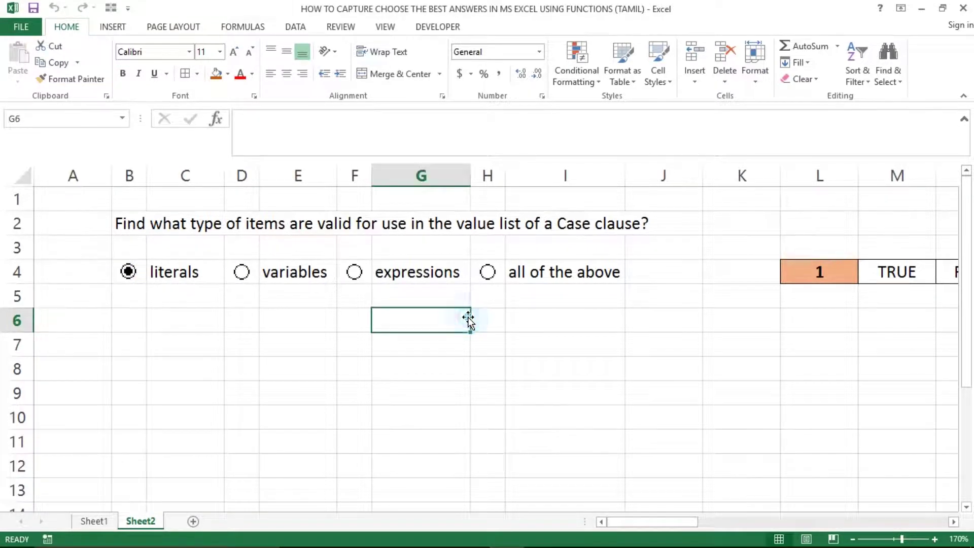
key(Right)
key(Right)
key(Right)
key(Right)
key(Right)
key(Right)
key(Right)
key(Right)
key(Right)
key(Right)
key(Right)
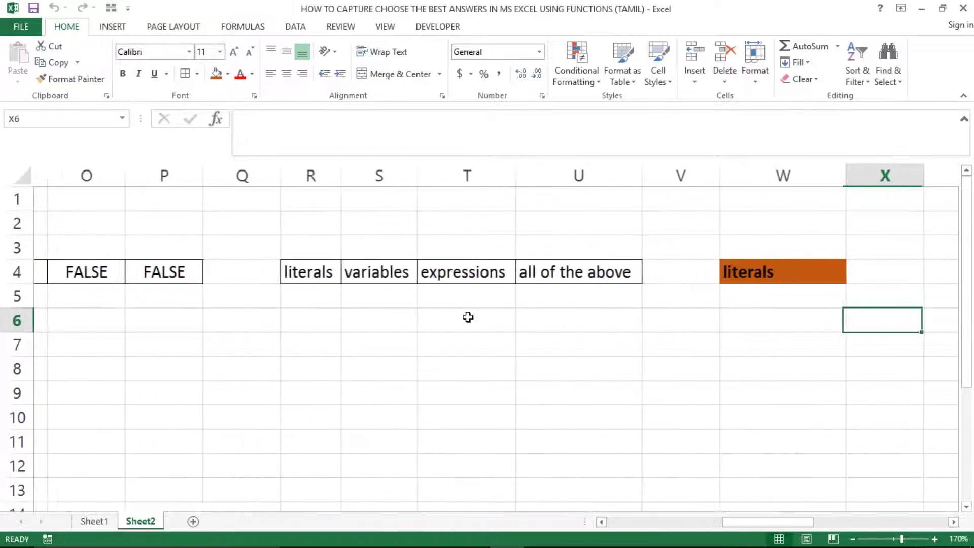
key(Left)
key(Left)
key(Home)
key(Right)
key(Right)
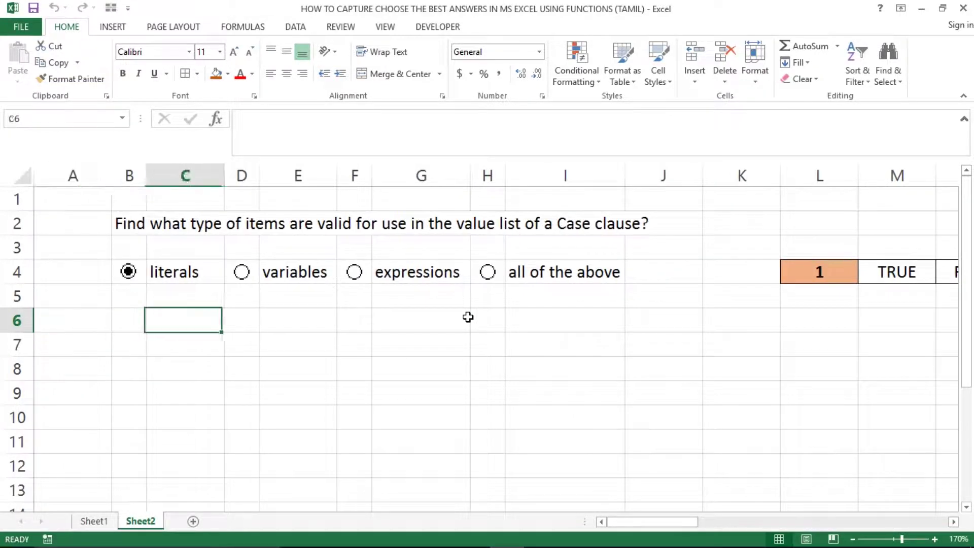
key(Up)
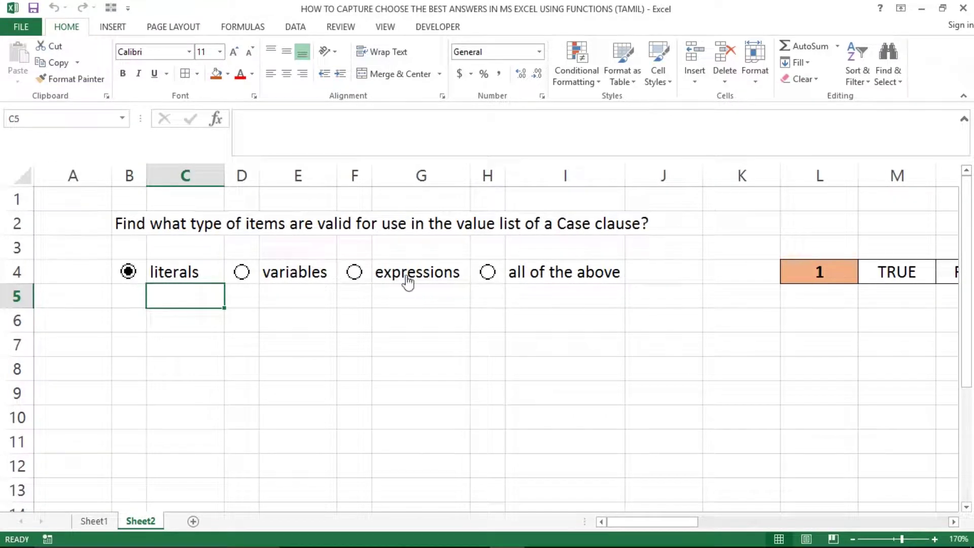
click(407, 282)
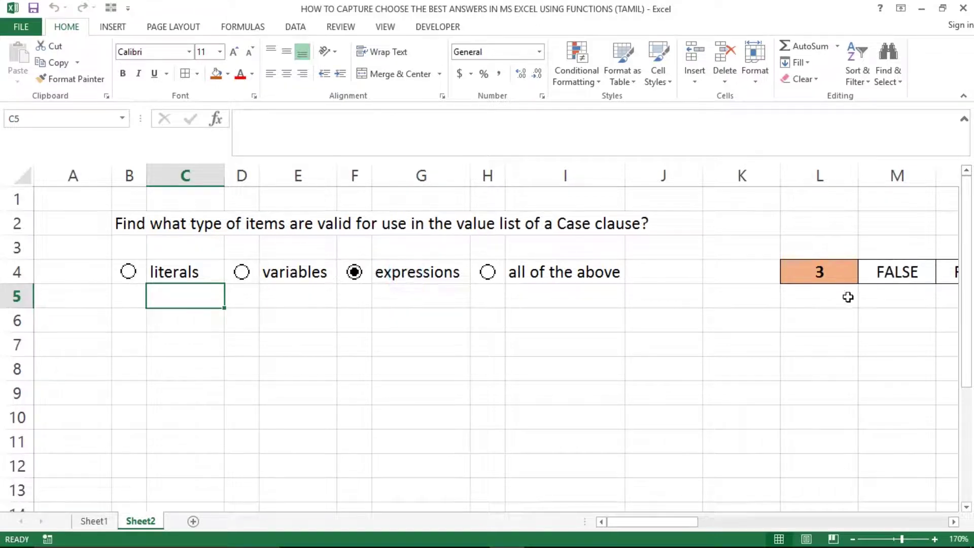
click(783, 299)
key(Up)
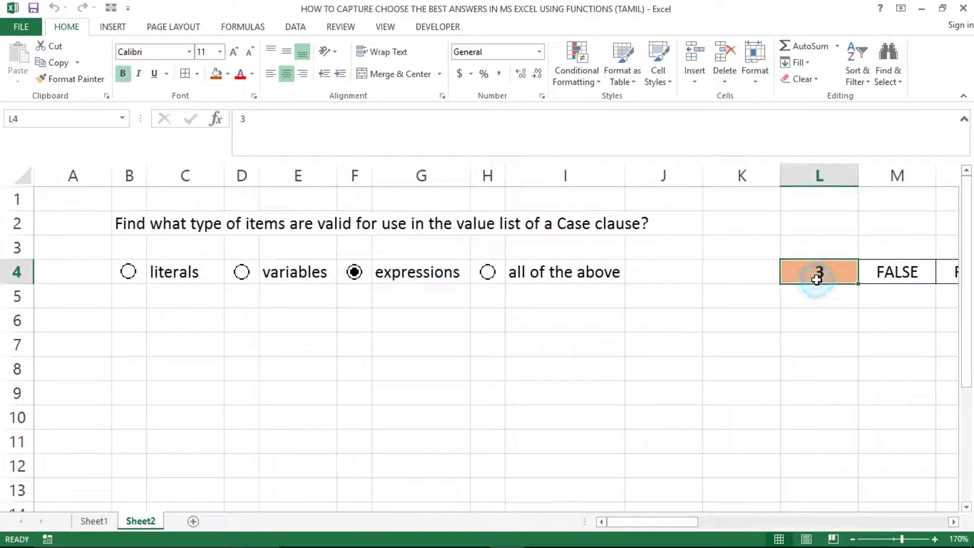
key(Right)
key(Right)
key(Right)
key(Right)
key(Right)
key(Left)
key(Left)
key(Left)
key(Left)
key(Left)
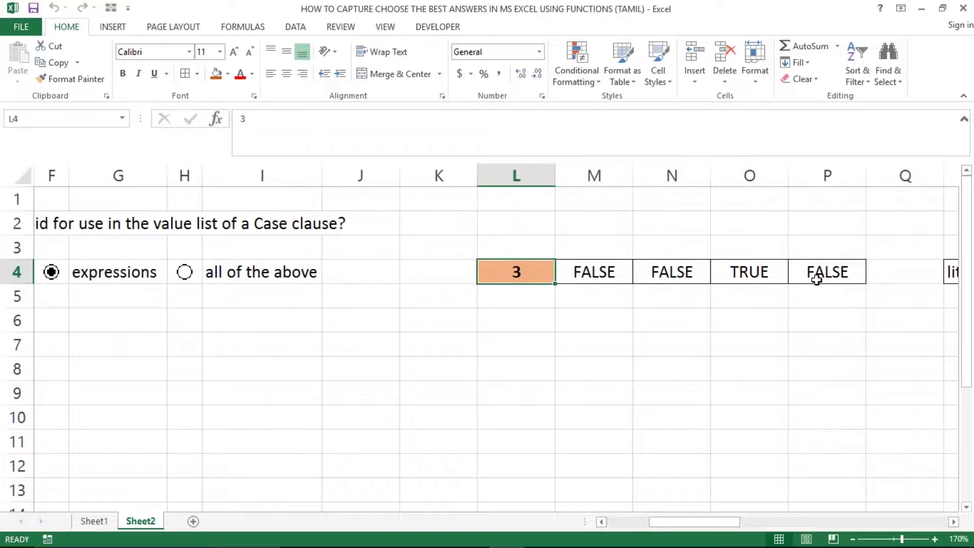
key(Right)
key(Right)
key(Right)
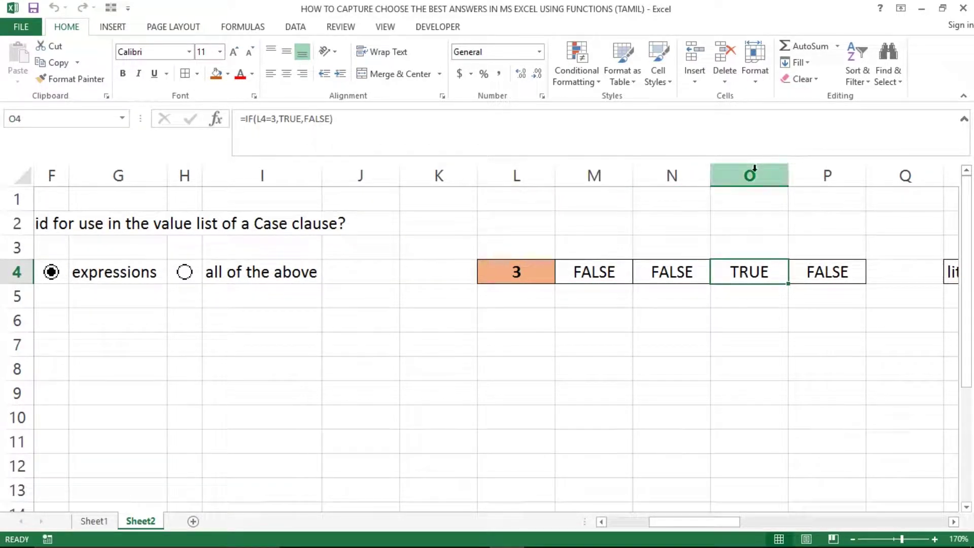
click(750, 175)
click(832, 276)
key(Right)
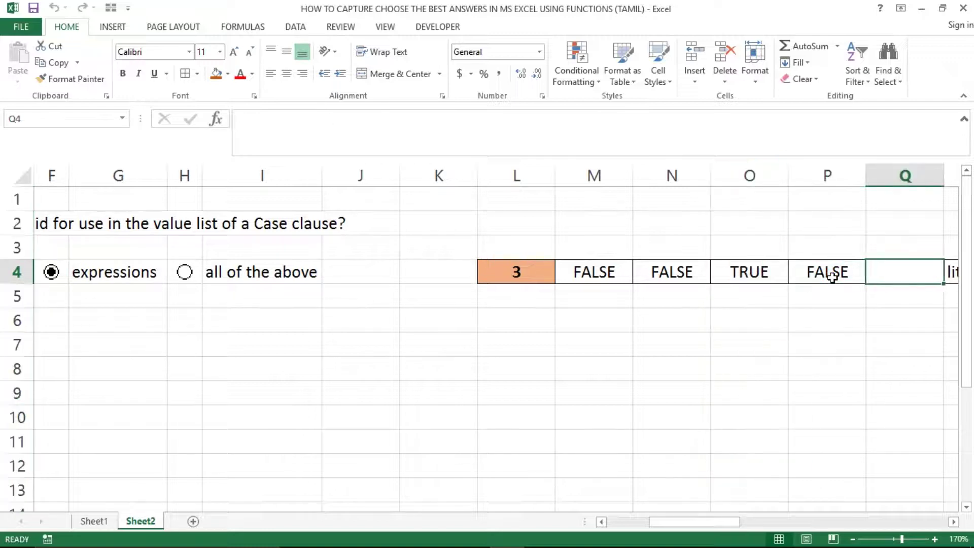
key(Right)
key(Right)
key(Right)
key(Left)
key(Left)
key(Left)
key(Right)
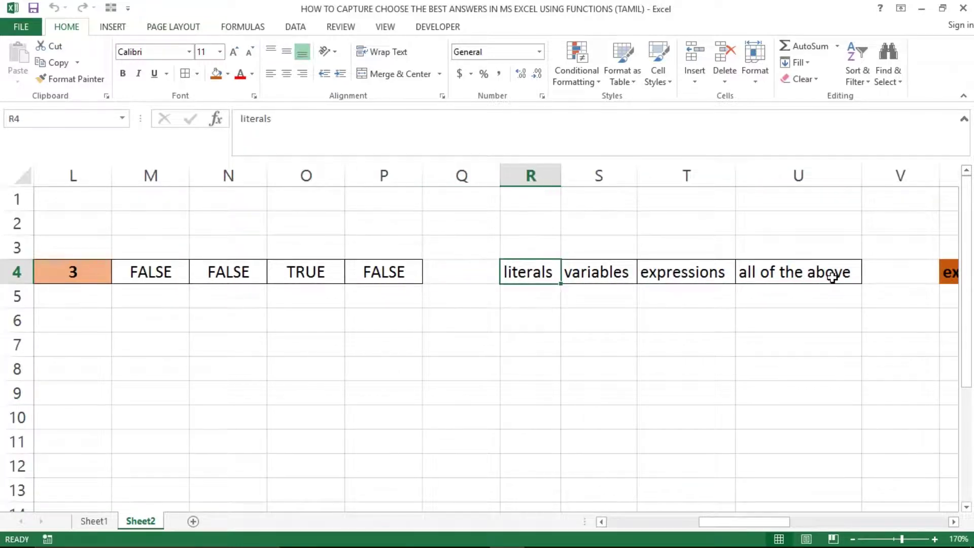
key(shift+Right)
key(shift+Right)
key(shift+Right)
key(Right)
key(Right)
key(Right)
key(Right)
key(Right)
key(Right)
key(Right)
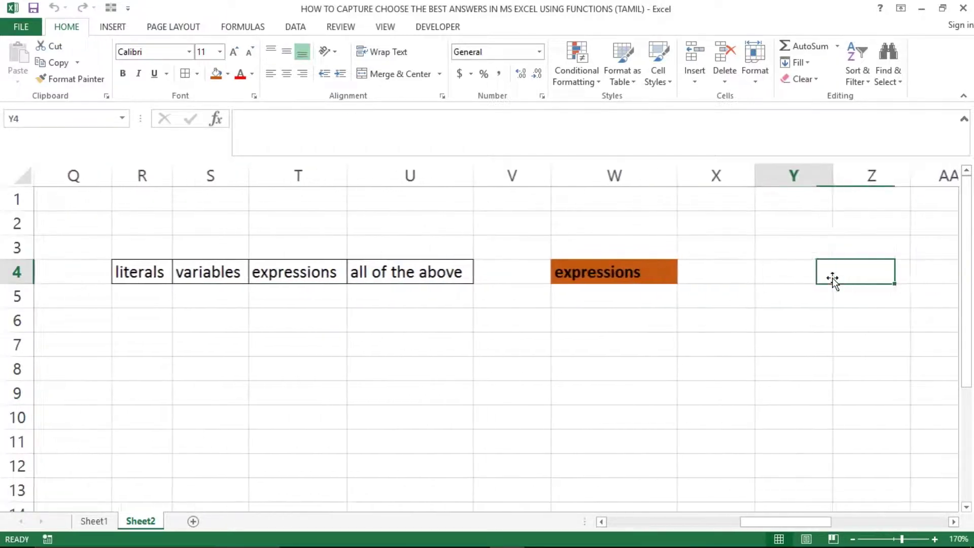
key(Left)
key(Left)
key(Left)
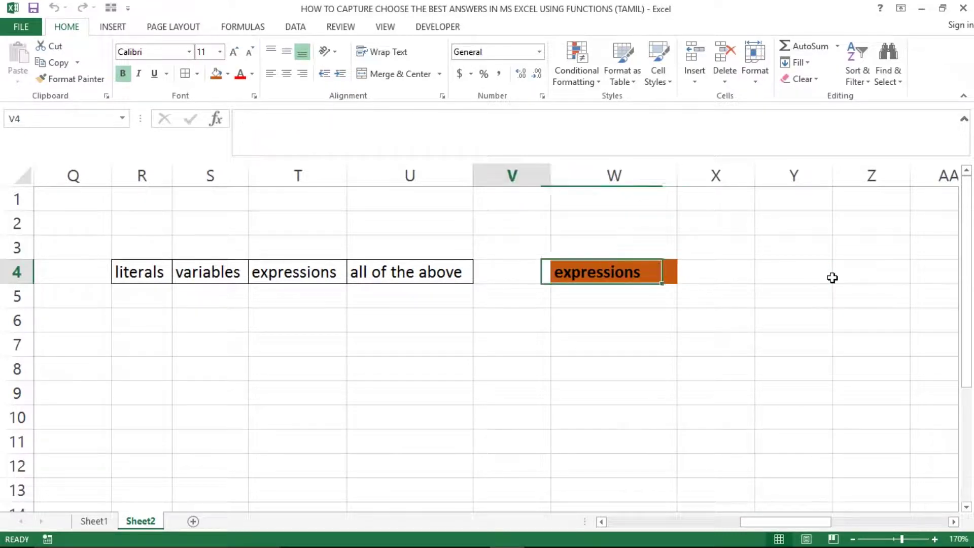
key(Left)
key(Left)
key(Right)
key(Left)
key(Left)
key(Left)
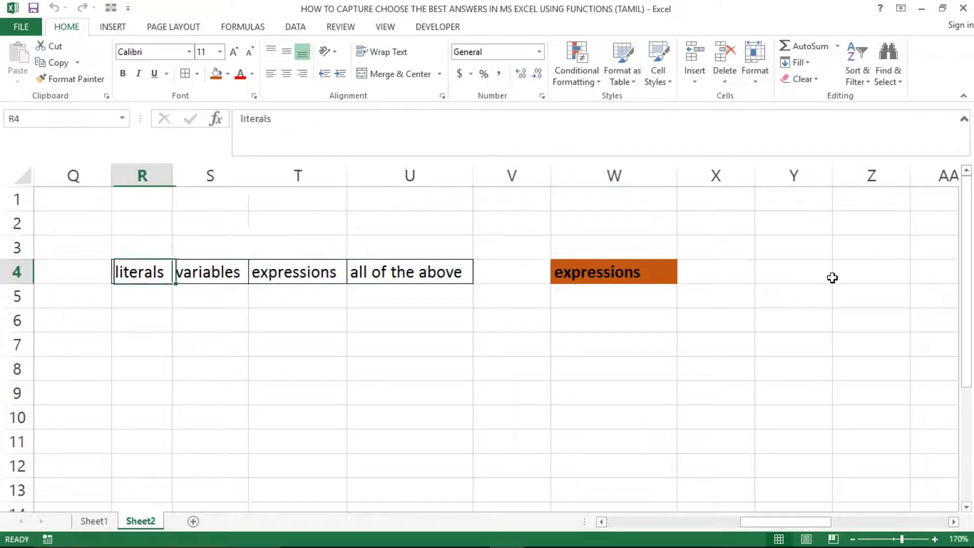
key(Left)
key(Left)
key(Left)
key(Left)
key(Left)
key(Left)
key(Left)
key(Left)
key(Left)
key(Right)
key(Right)
key(Right)
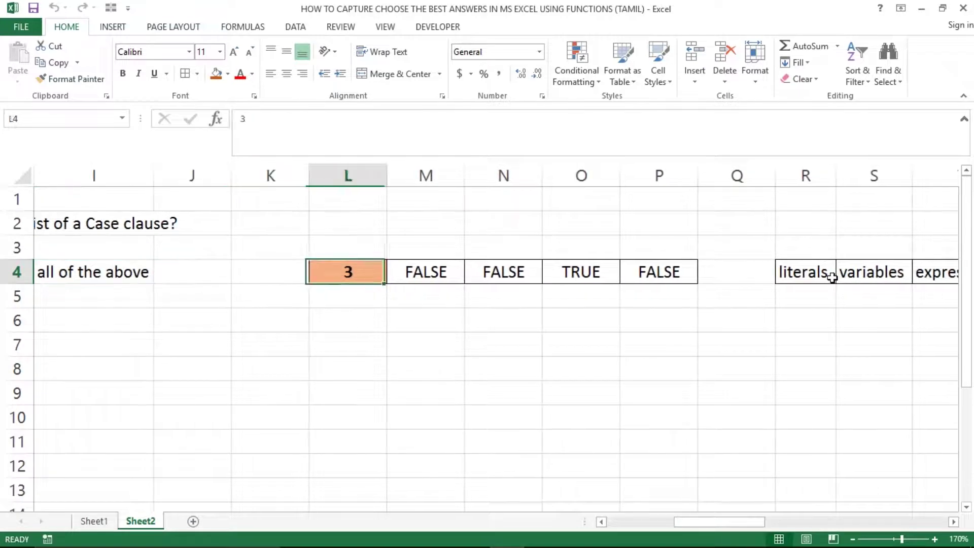
key(ctrl+space)
key(shift+Right)
key(shift+Right)
key(shift+Right)
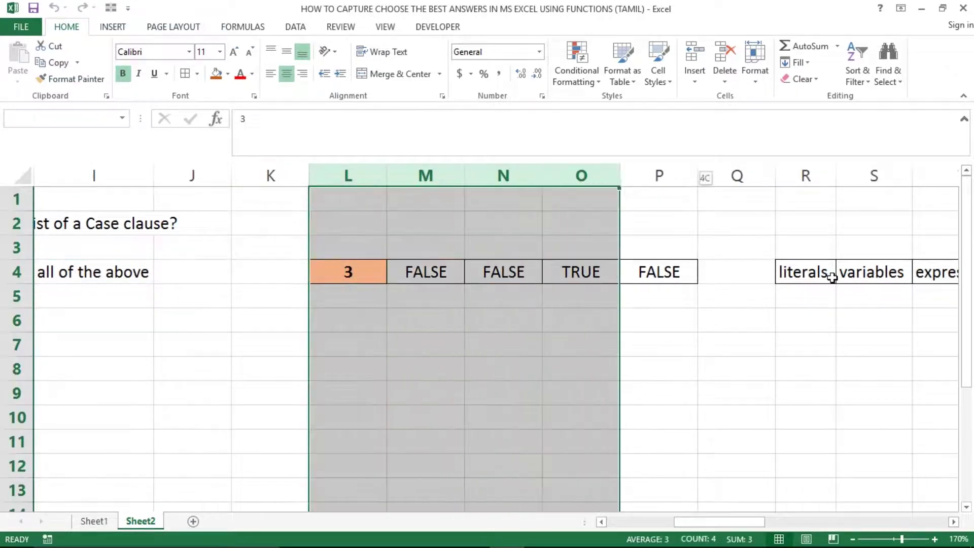
key(shift+Right)
key(shift+Right)
key(shift+Right)
key(shift+Right)
key(shift+Right)
key(shift+Right)
key(shift+Left)
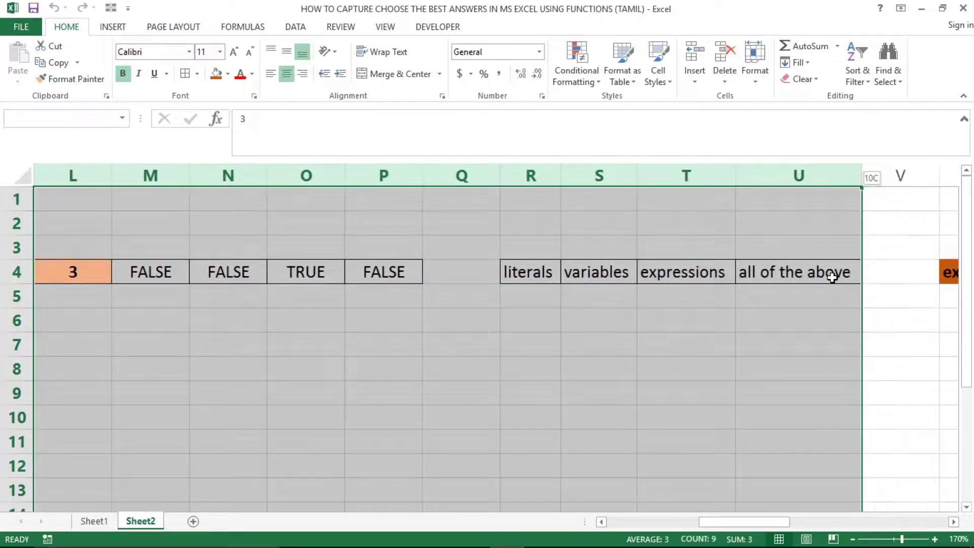
key(Right)
key(Right)
key(Right)
key(Right)
key(Right)
key(Right)
key(Right)
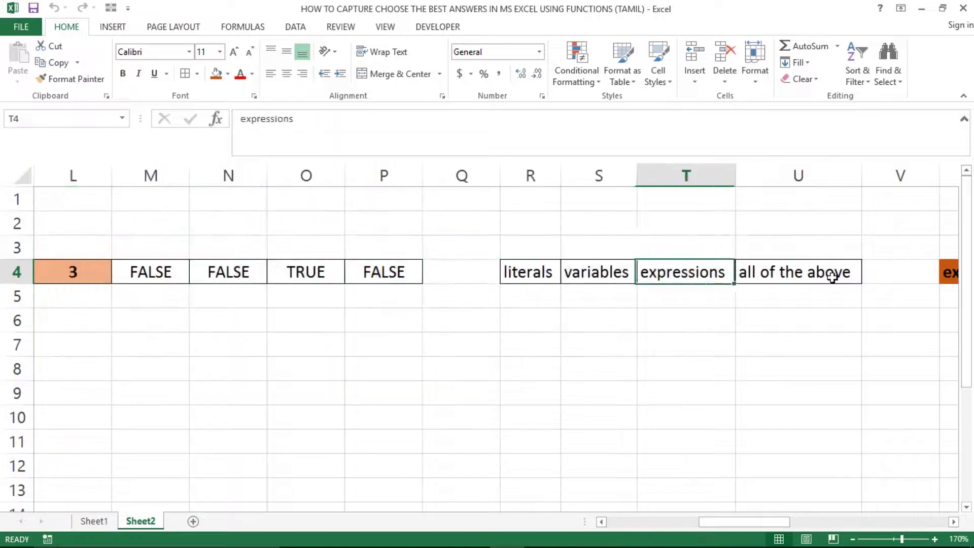
key(Right)
key(Right)
key(Right)
key(Left)
key(Right)
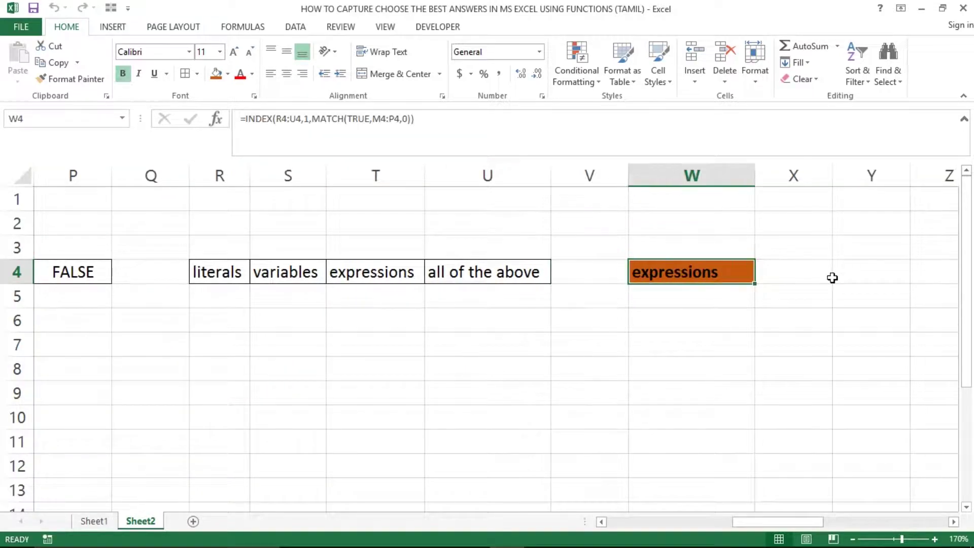
key(Right)
key(Left)
Wrap W4's INDEX/MATCH formula in IFERROR with a "" fallback.
key(F2)
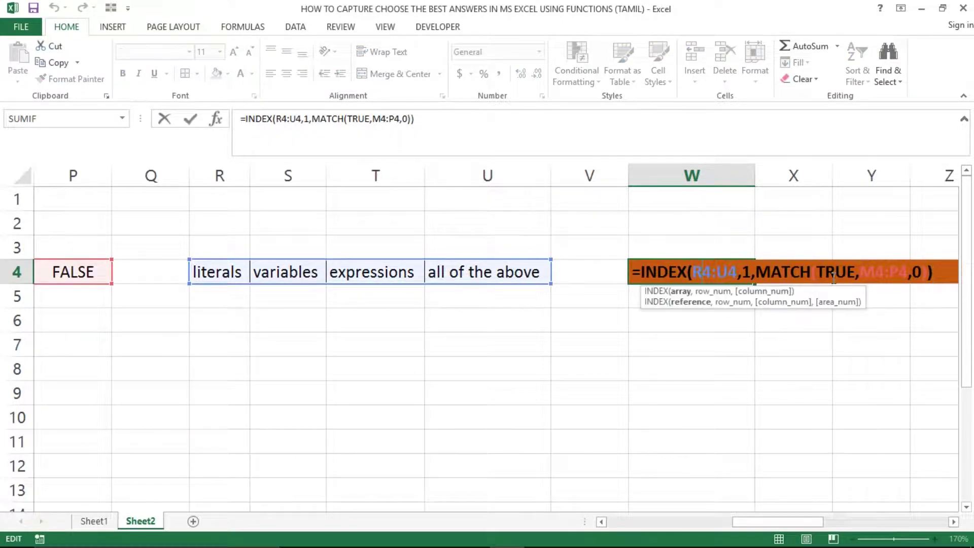
key(Left)
key(Left)
key(Left)
key(Left)
key(Left)
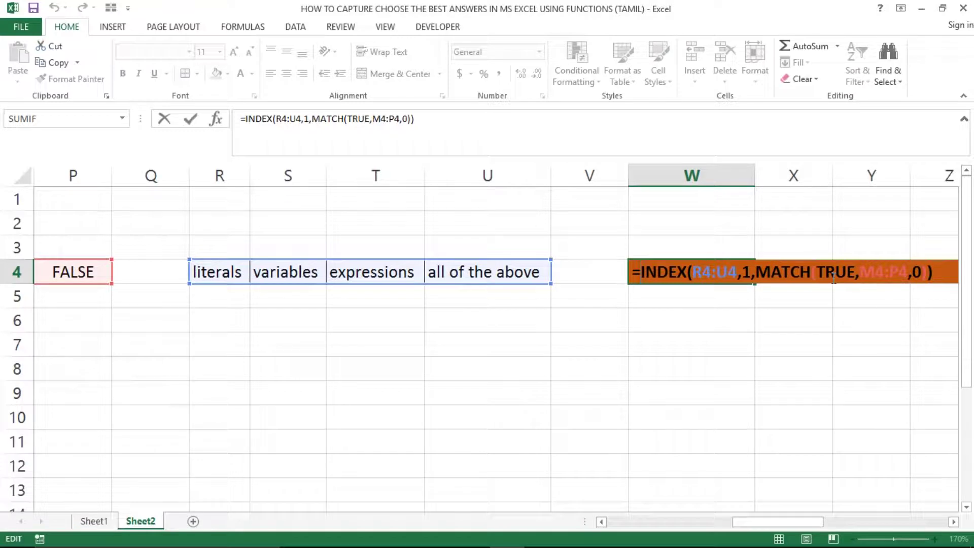
text(I)
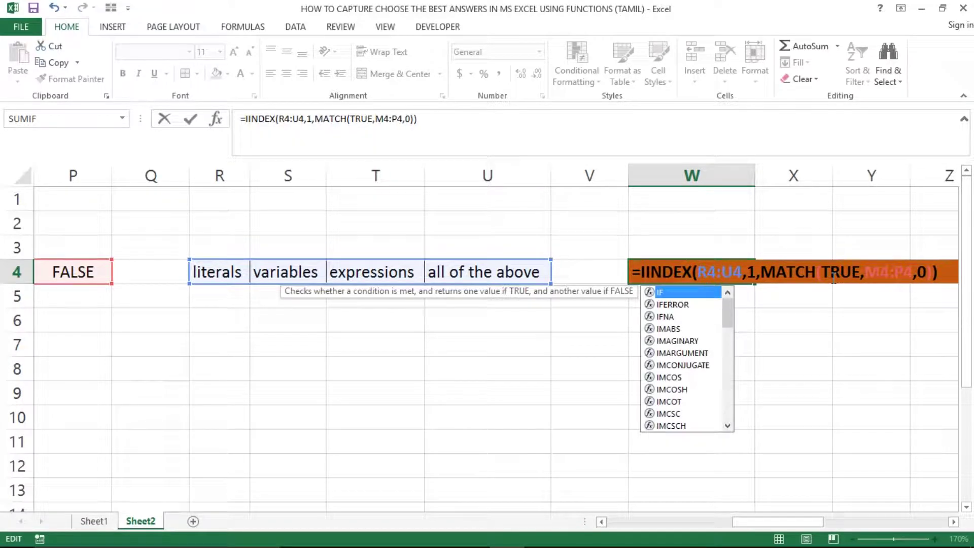
key(Down)
key(Tab)
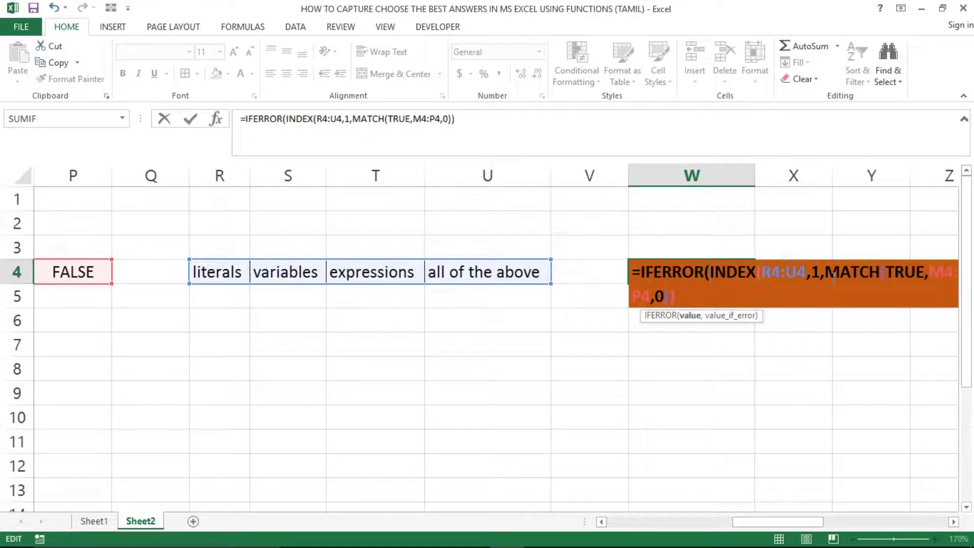
text(,)
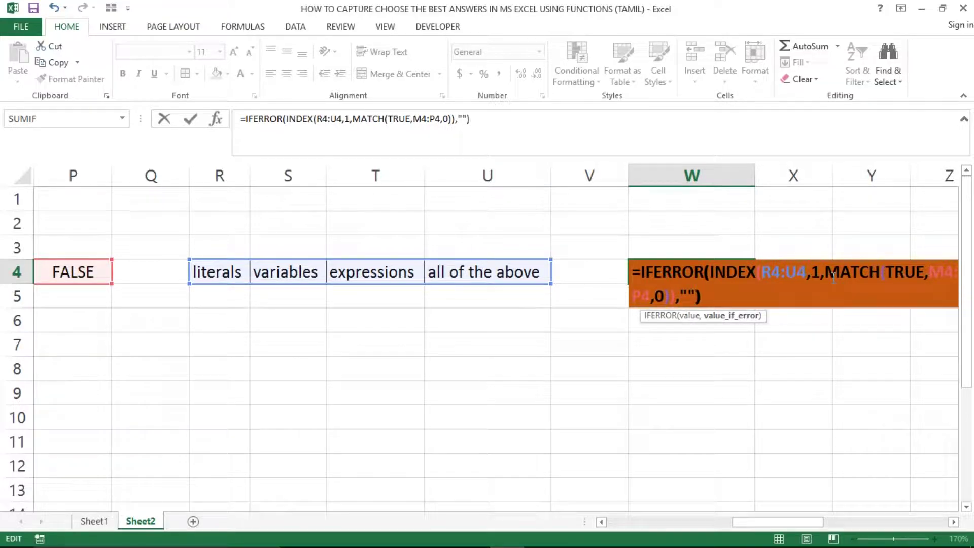
key(Return)
key(Up)
key(Up)
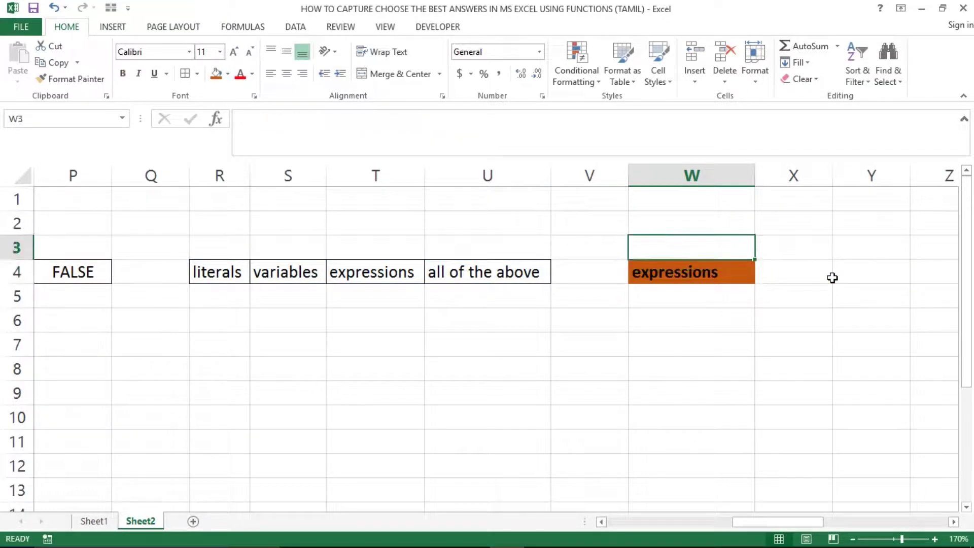
key(Left)
key(Left)
Type the heading 'Answer' into W3.
key(Right)
key(Right)
text(a\)
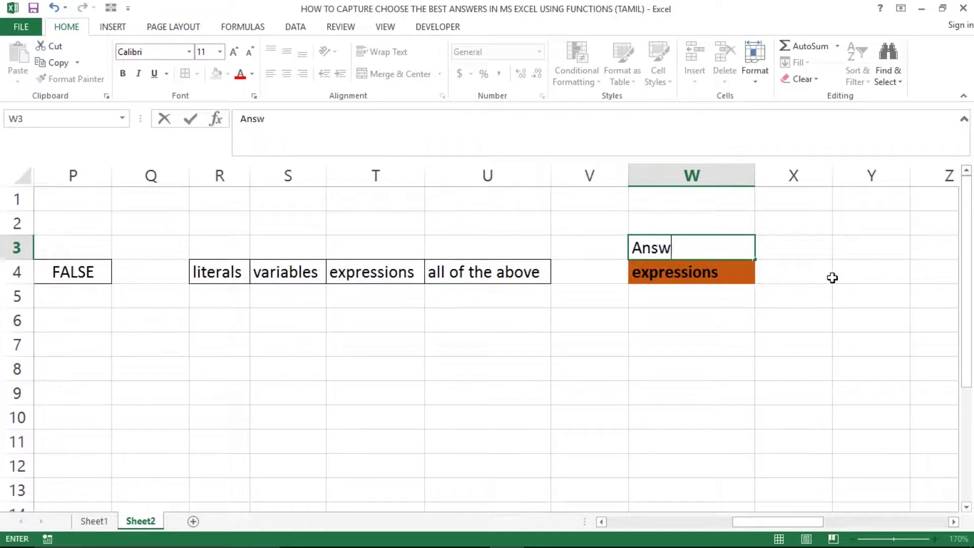
key(Return)
Add borders to W3:W4 and give the W3 heading a light blue fill.
key(Up)
key(shift+Down)
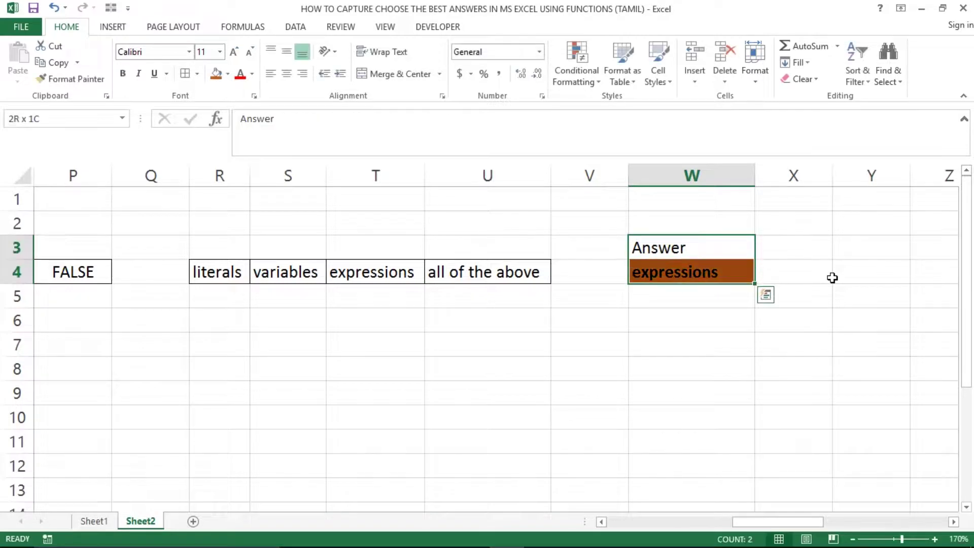
click(191, 72)
click(726, 251)
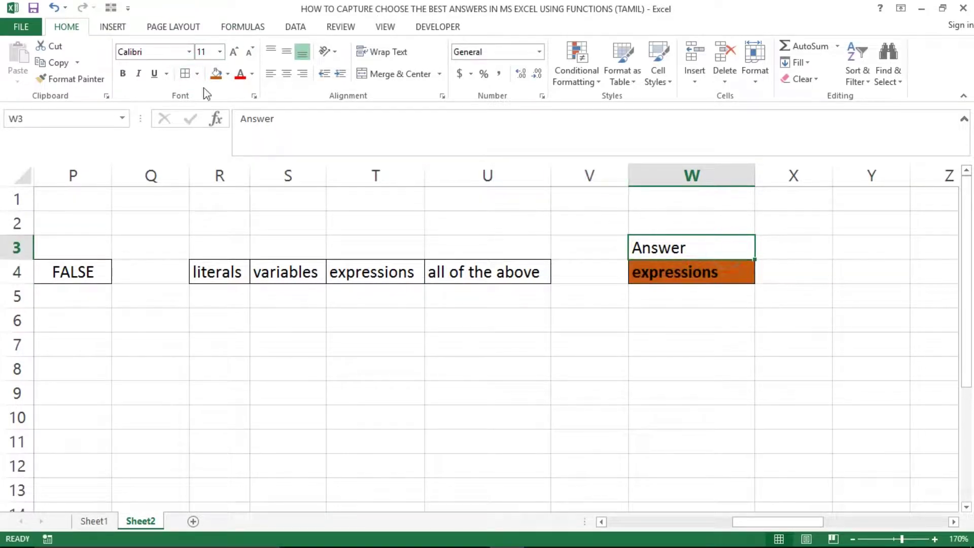
click(228, 74)
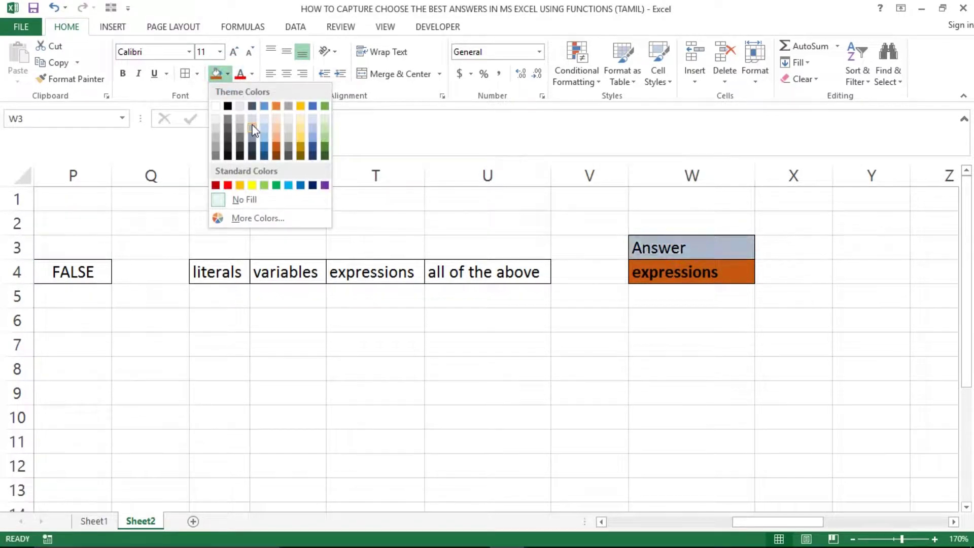
click(265, 118)
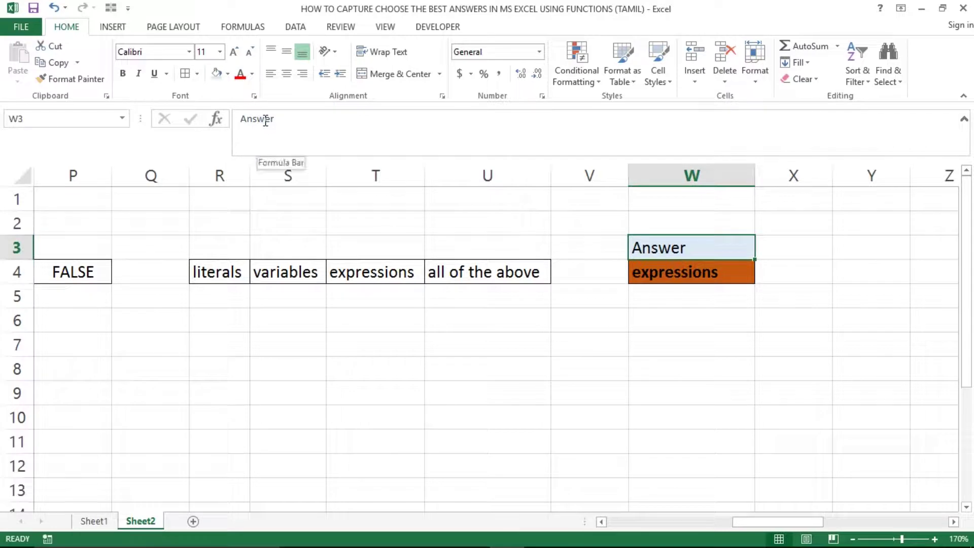
click(640, 277)
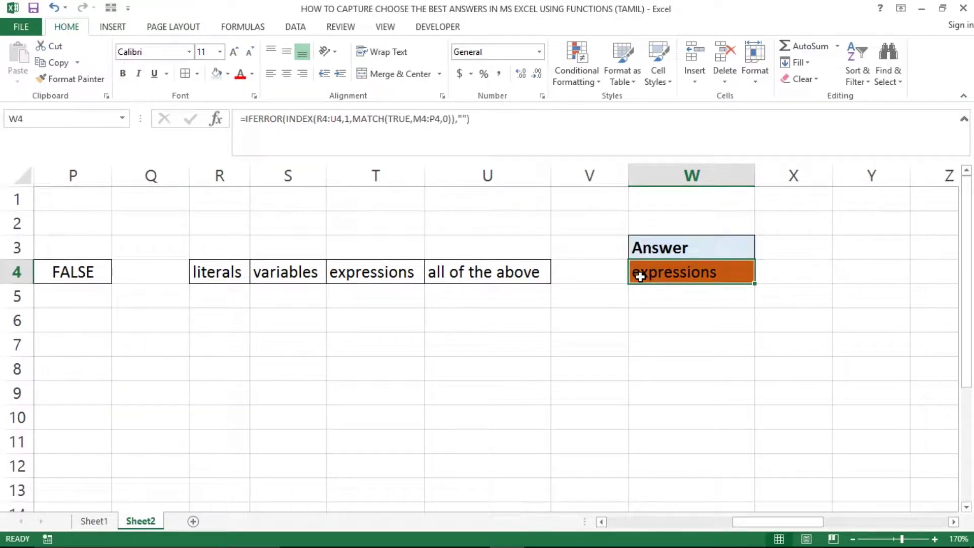
click(689, 173)
click(287, 74)
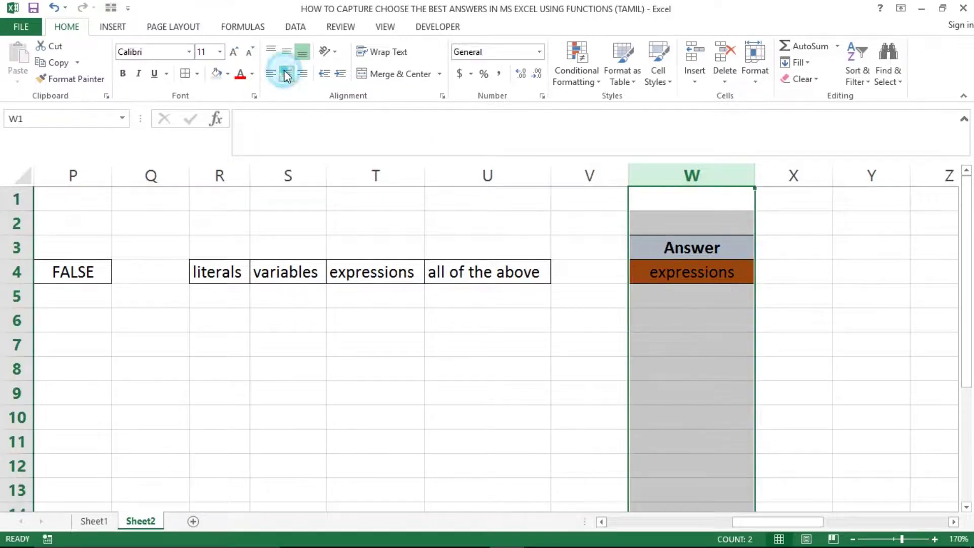
click(404, 250)
click(361, 263)
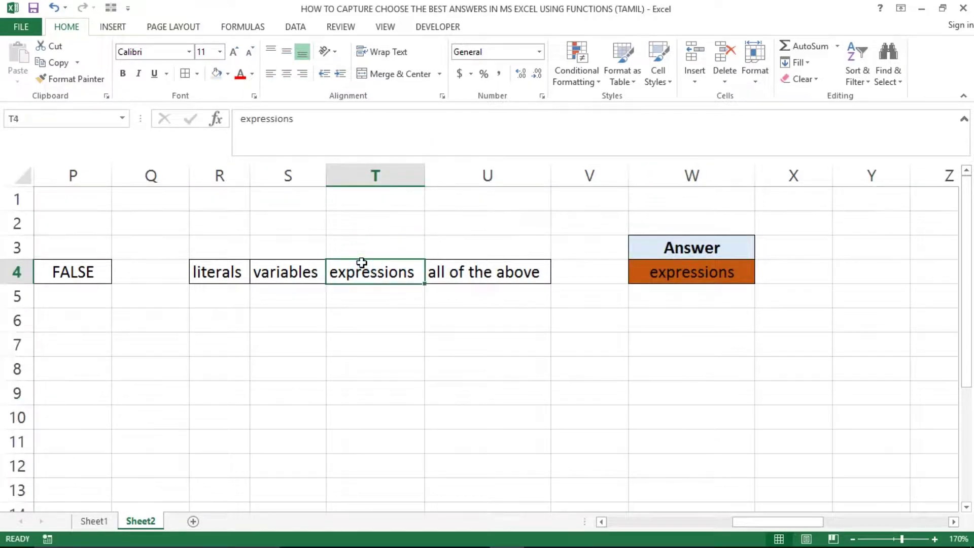
key(Left)
key(Left)
key(Left)
key(Left)
key(Left)
key(Left)
key(Left)
key(Left)
key(Left)
key(Right)
key(Right)
key(Right)
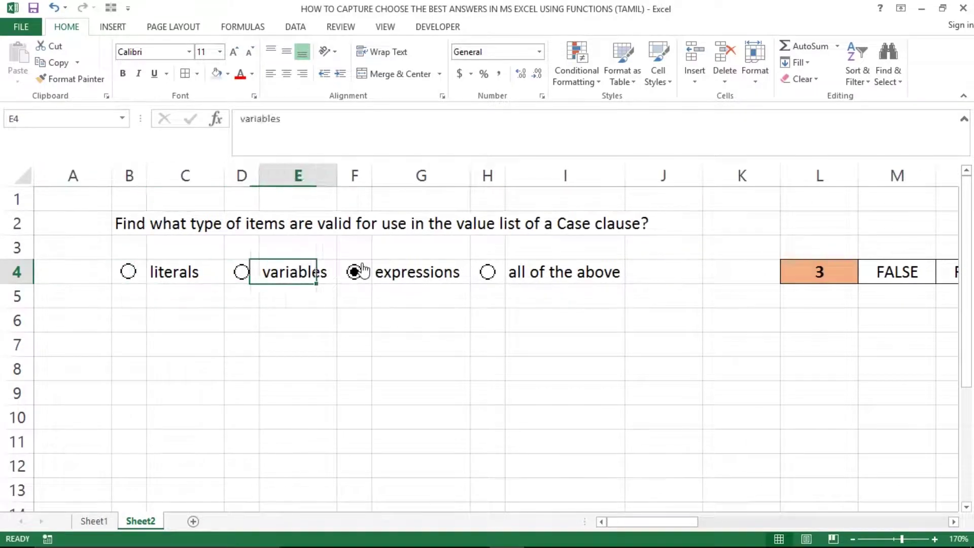
key(Right)
key(Right)
key(Right)
key(Right)
key(Right)
key(ctrl+space)
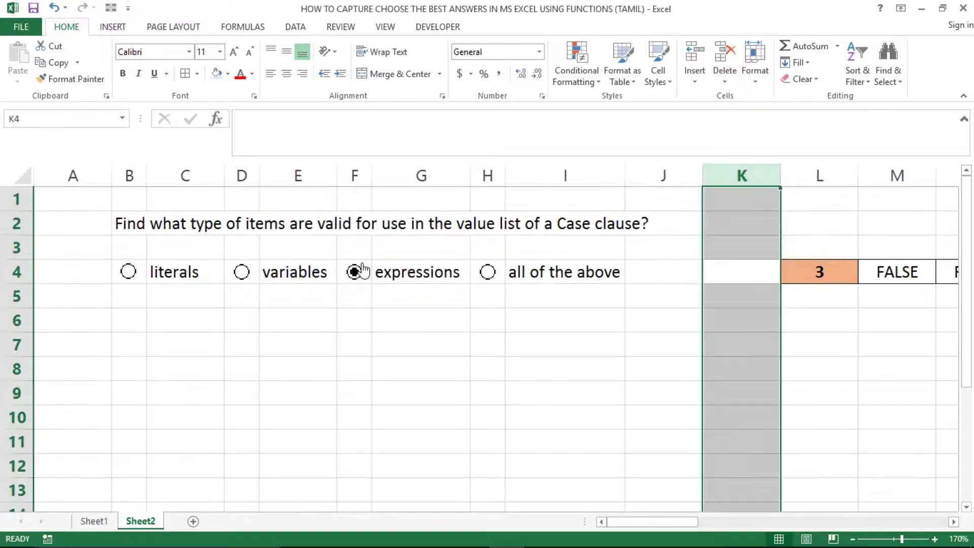
key(shift+Right)
key(shift+Right)
key(shift+Right)
key(shift+Right)
key(shift+Right)
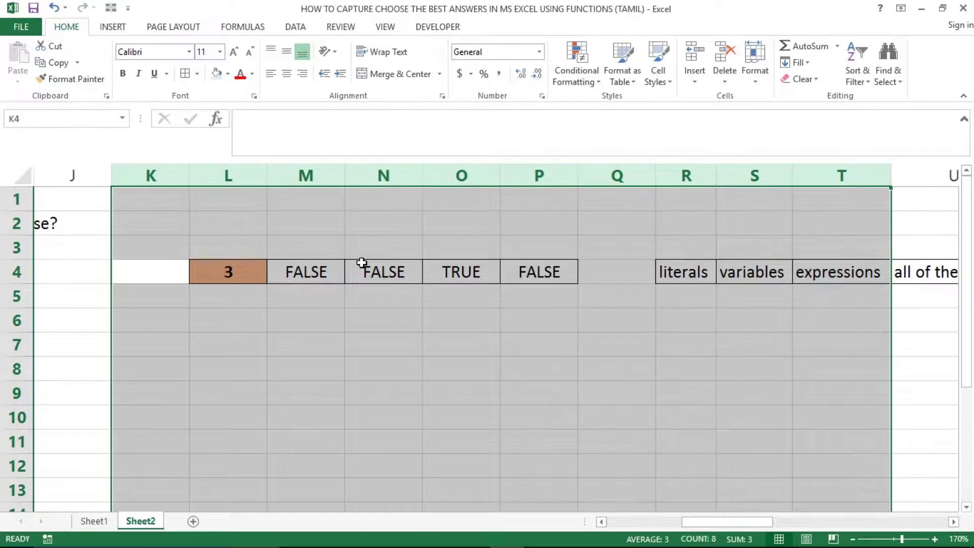
key(Right)
key(Right)
key(Right)
key(Right)
key(Right)
key(Right)
key(Right)
key(Right)
key(Right)
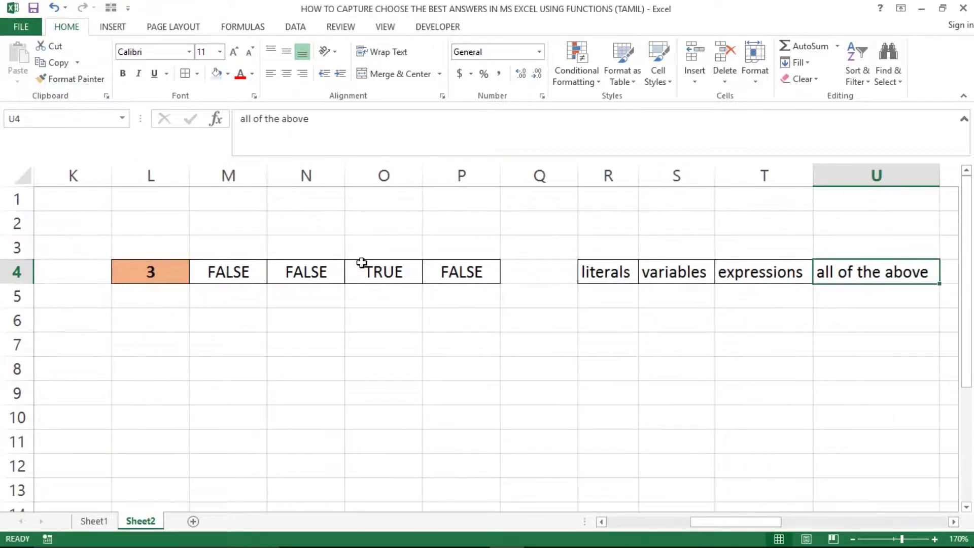
key(Left)
key(Right)
key(Right)
key(Right)
key(Left)
key(Left)
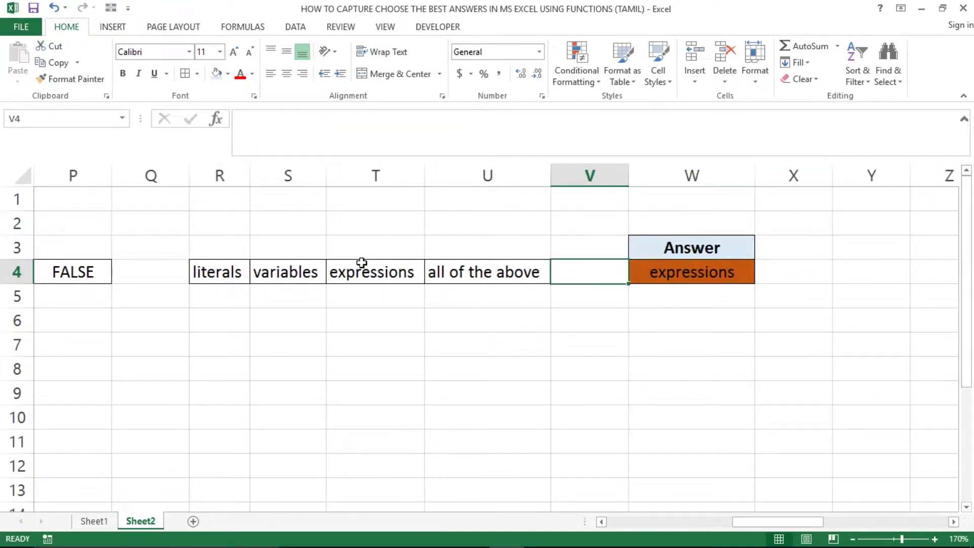
key(Right)
key(Down)
key(Down)
key(Home)
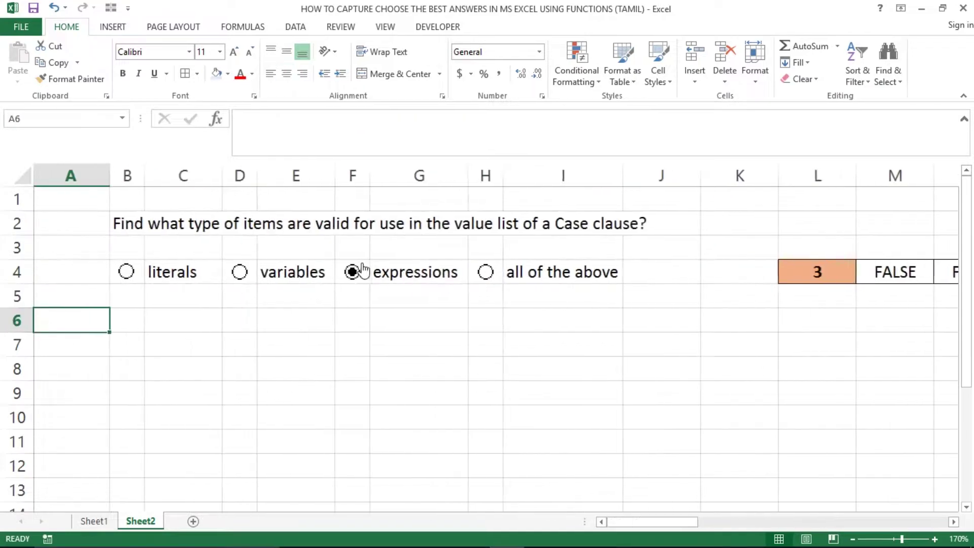
key(Right)
key(Right)
key(Right)
key(Right)
key(Right)
key(Right)
key(Right)
key(Right)
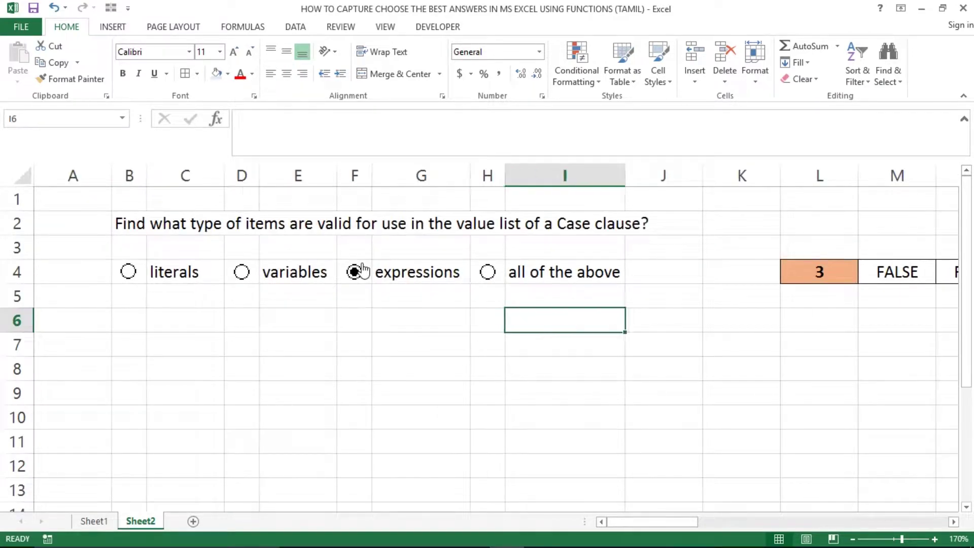
key(Left)
key(Left)
key(Left)
key(Left)
key(Left)
key(Left)
key(Down)
key(Down)
key(Down)
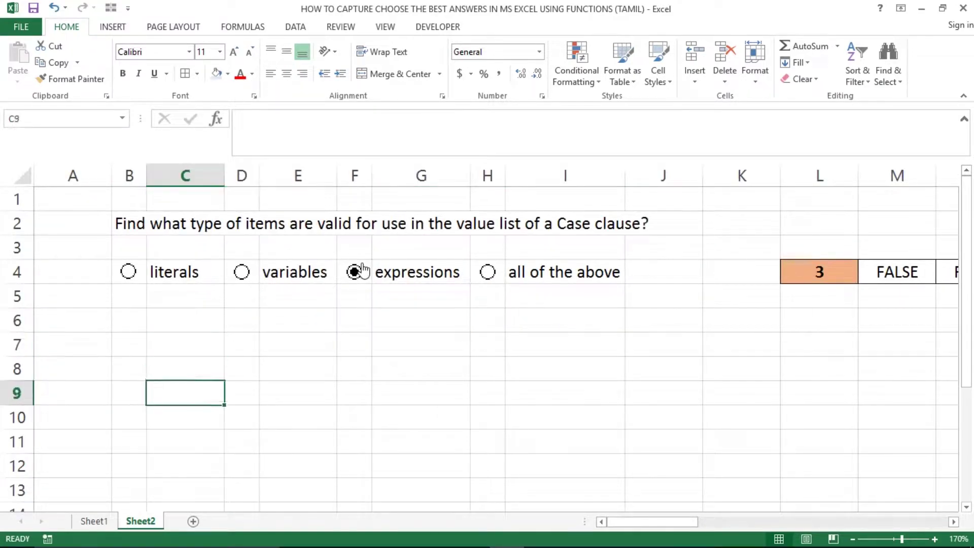
Enter =FORMULATEXT(M4) in C9 to show M4's IF formula as text.
text(=form)
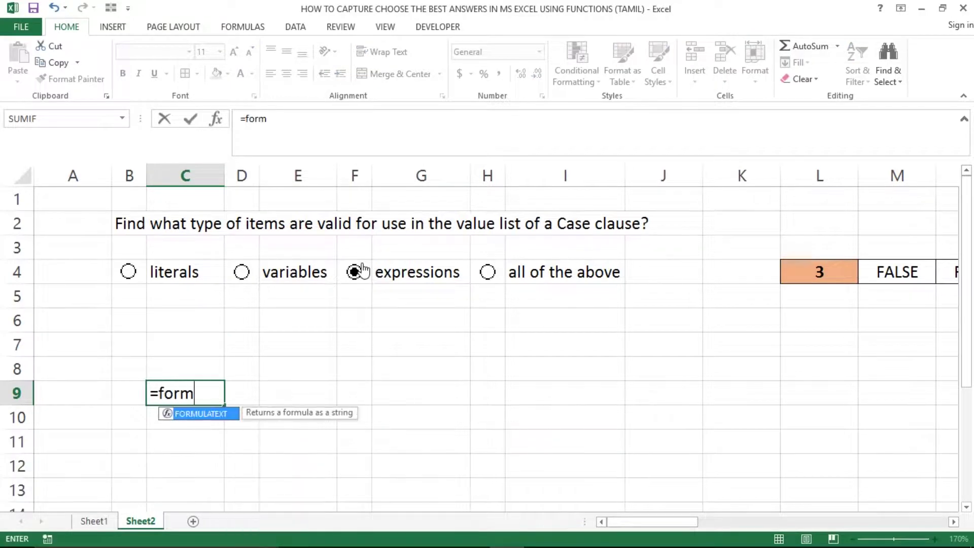
key(Tab)
key(Up)
key(Up)
key(Up)
key(Up)
key(Right)
key(Right)
key(Right)
key(Right)
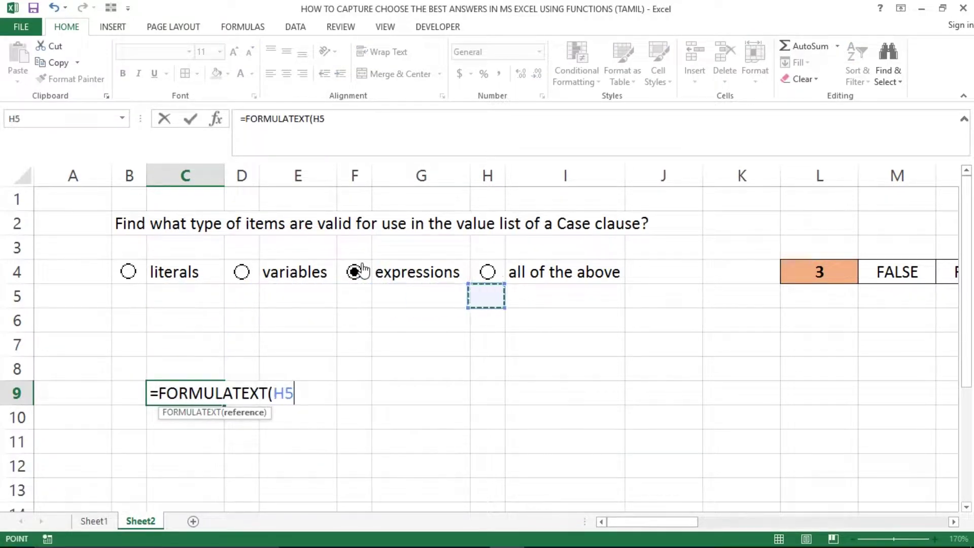
key(Right)
key(Right)
key(Right)
key(Right)
Enter =FORMULATEXT(N4) in C10.
key(Up)
key(Return)
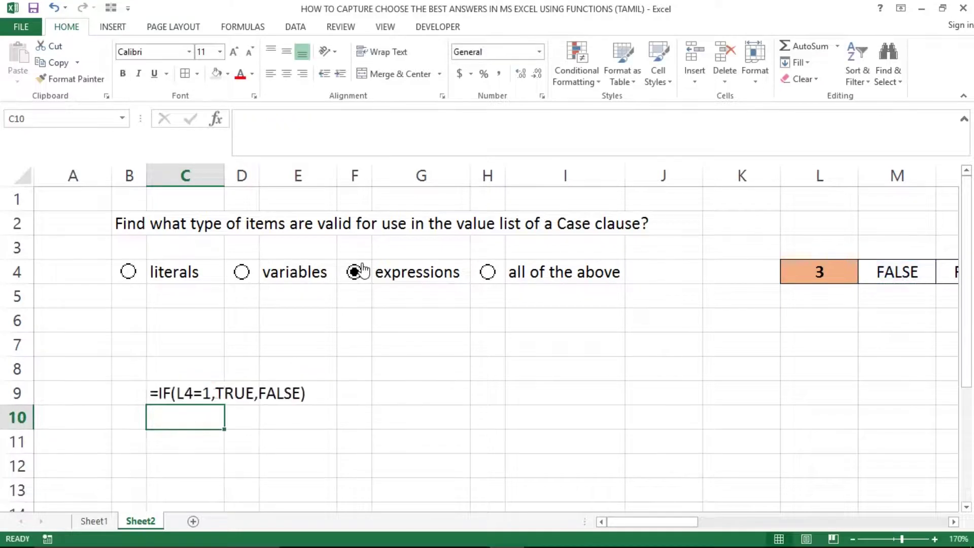
key(Down)
click(363, 269)
key(Up)
text(=fo)
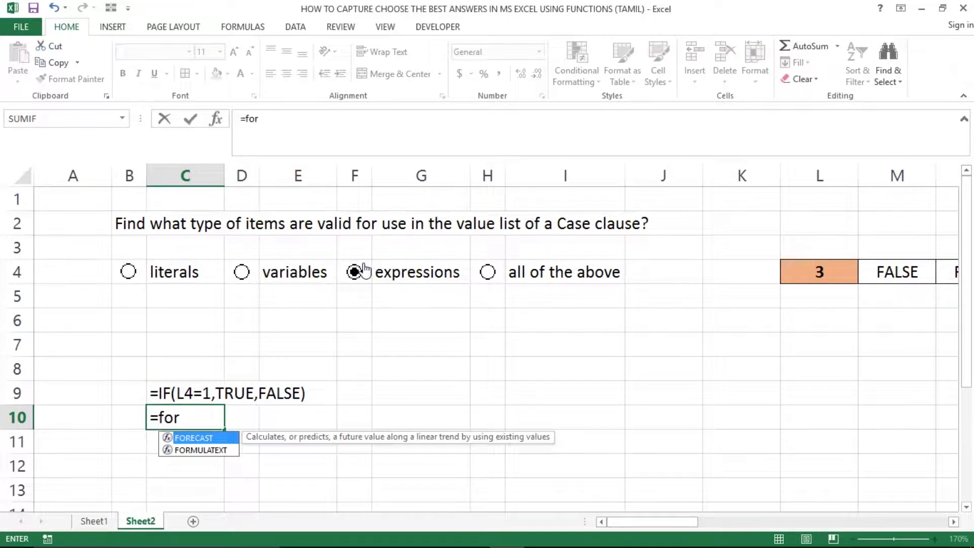
key(Down)
key(Tab)
key(Up)
key(Up)
key(Right)
key(Right)
key(Right)
key(Right)
key(Right)
key(Right)
key(Up)
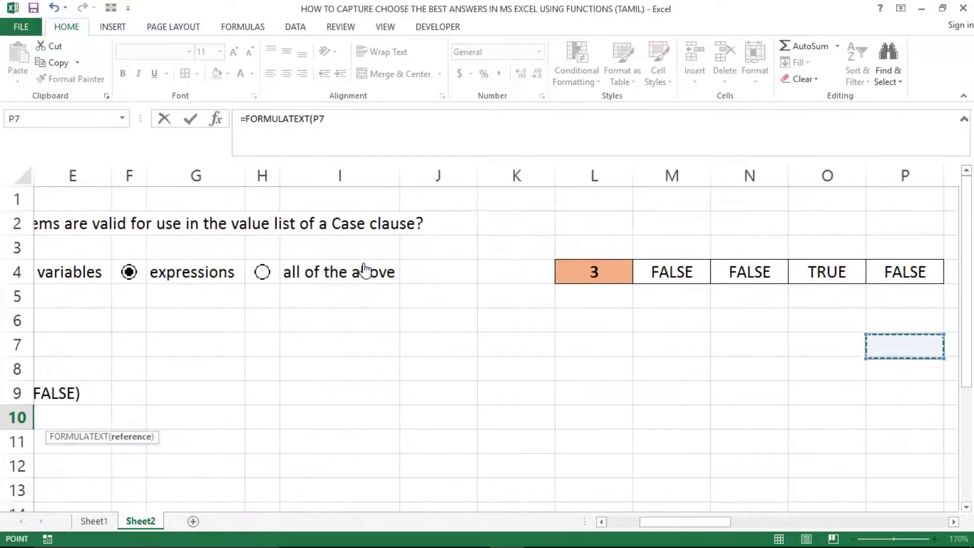
key(Up)
key(Up)
key(Up)
key(Left)
key(Left)
key(Return)
key(Left)
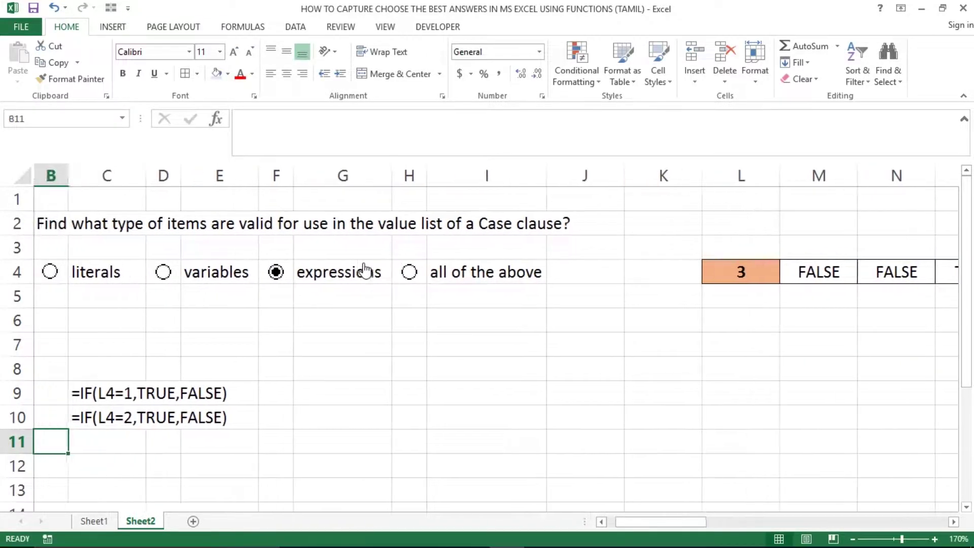
Enter =FORMULATEXT(O4) in C11.
key(Right)
text(=for)
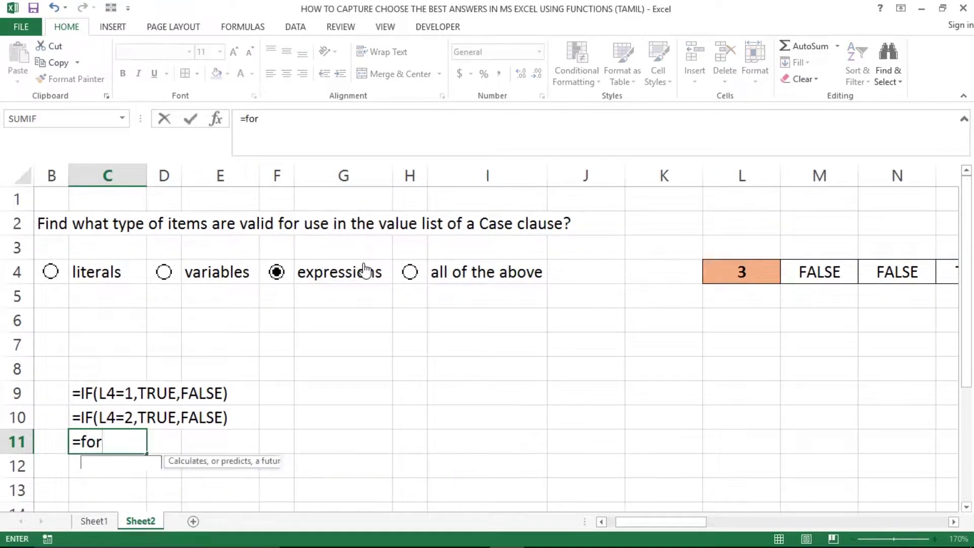
text(m)
key(Tab)
key(Right)
key(Right)
key(Right)
key(Right)
key(Right)
key(Right)
key(Right)
key(Right)
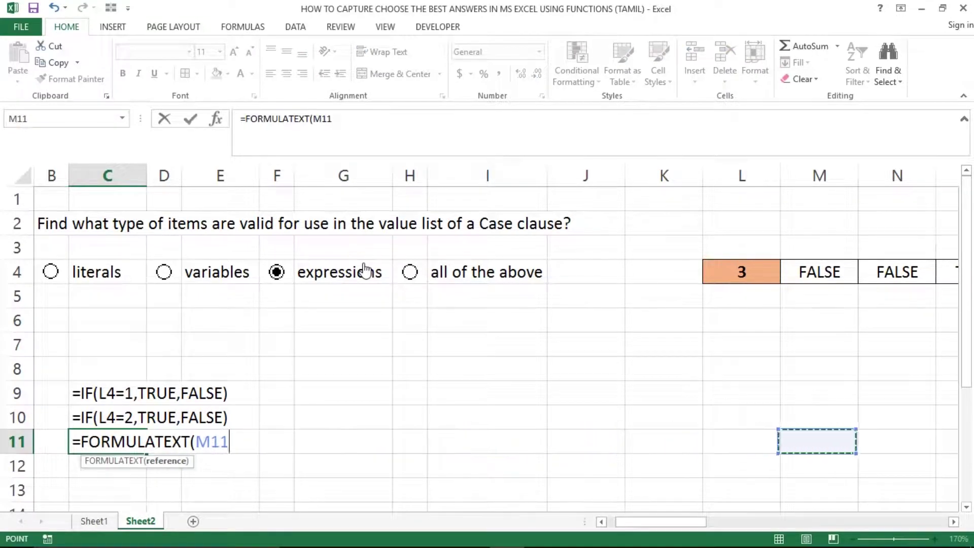
key(Up)
key(Up)
key(Up)
key(Right)
key(Right)
key(Right)
key(Left)
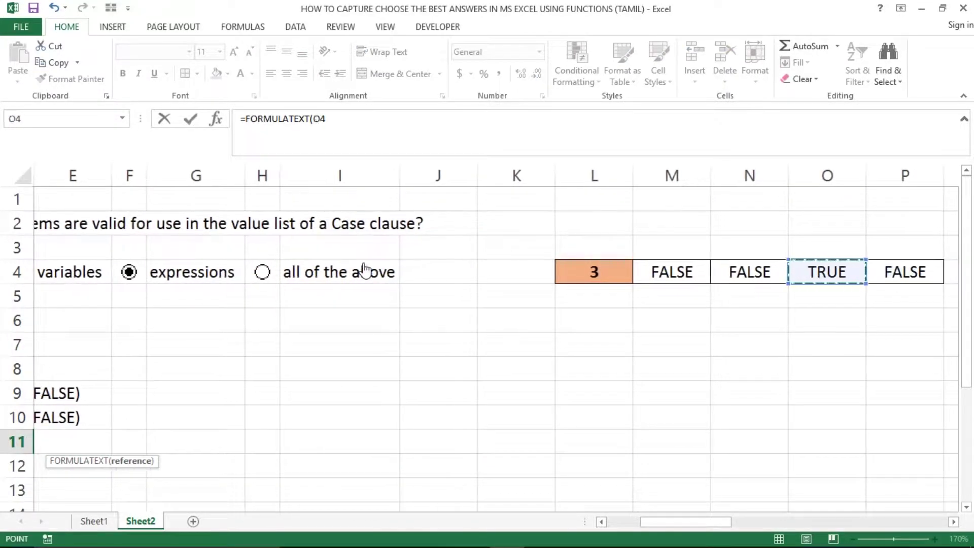
key(Return)
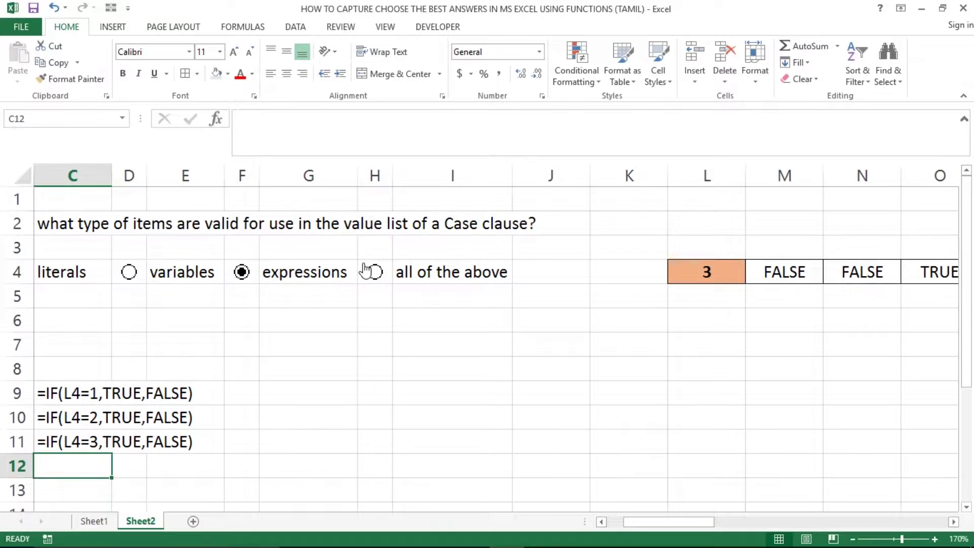
Enter =FORMULATEXT(P4) in C12, correcting a typo in the function name.
text(=fom)
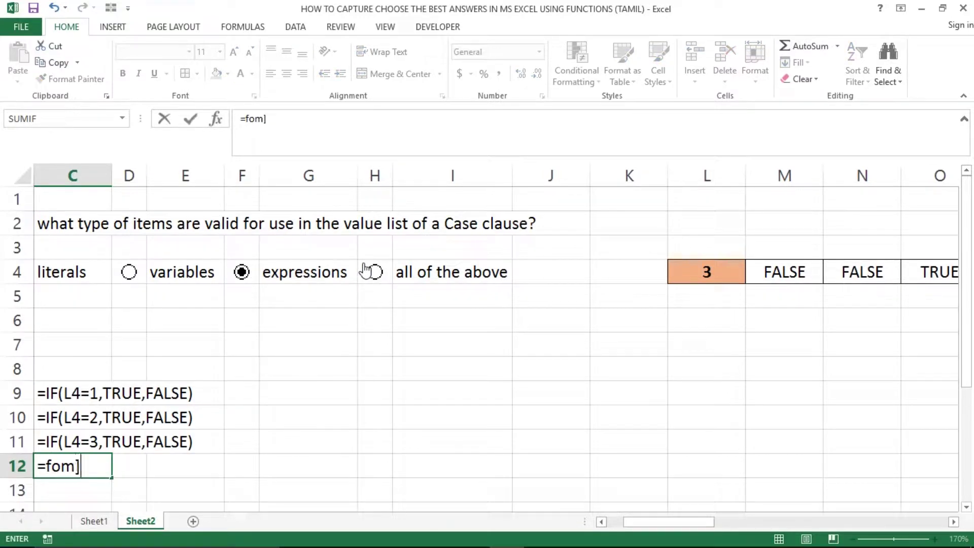
key(BackSpace)
key(BackSpace)
key(Down)
key(Tab)
key(Right)
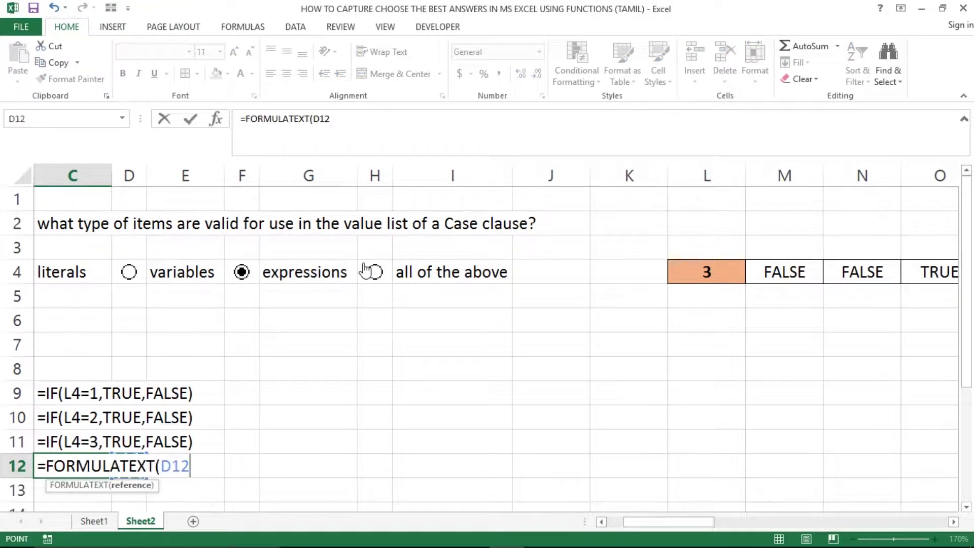
key(Right)
key(Right)
key(Right)
Select and copy C9:C12, then start a Paste Special over them.
key(Right)
key(Right)
key(Right)
key(Up)
key(Up)
key(Up)
key(Return)
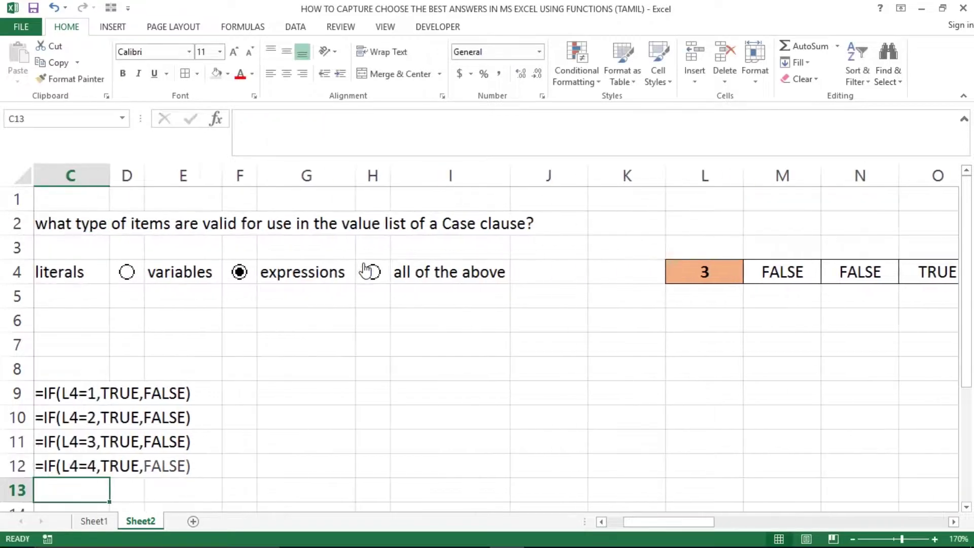
key(Up)
key(Up)
key(Up)
key(Up)
key(Left)
key(Left)
key(Right)
key(Right)
key(shift+Down)
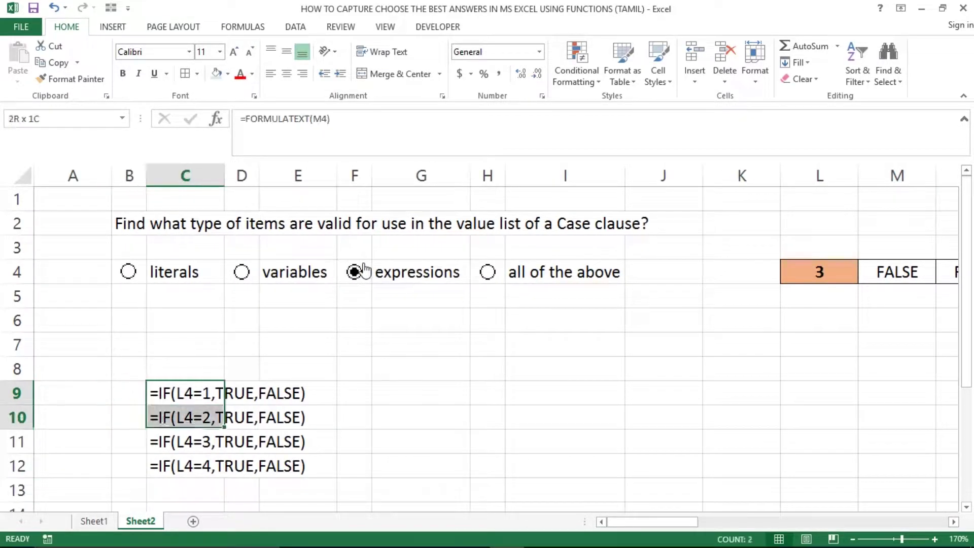
key(shift+Down)
key(shift+Down)
key(ctrl+c)
key(alt+e)
Paste C9:C12 back as values and make the formula text red and bold.
key(s)
key(v)
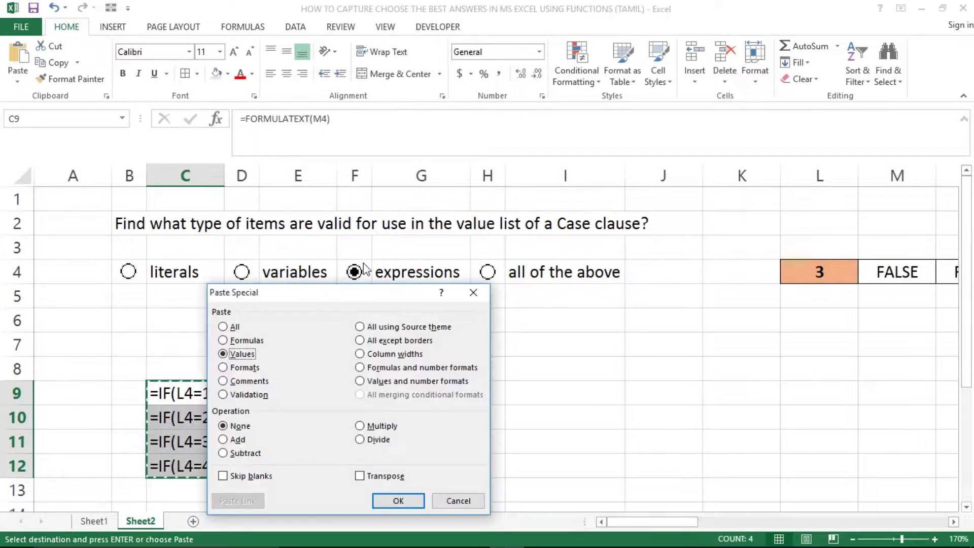
key(Return)
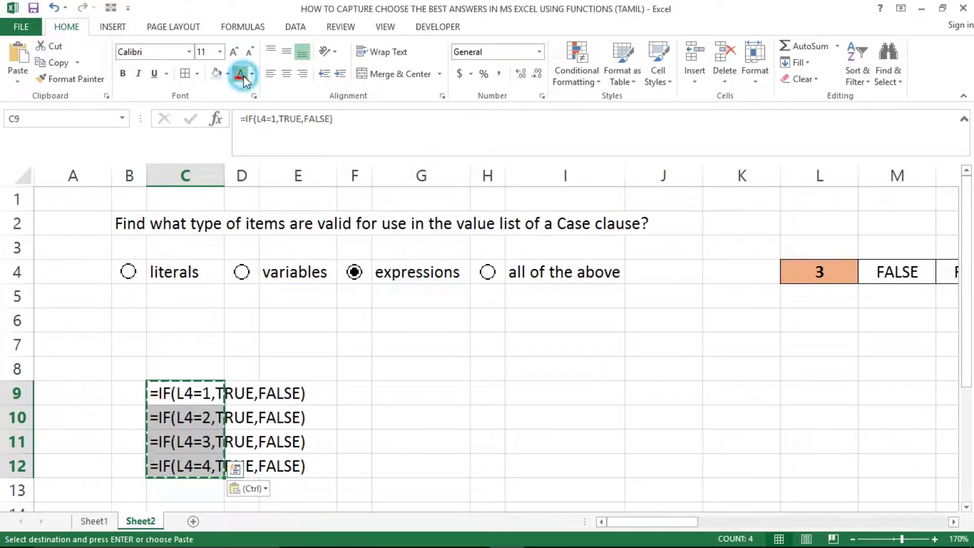
click(241, 75)
key(ctrl+b)
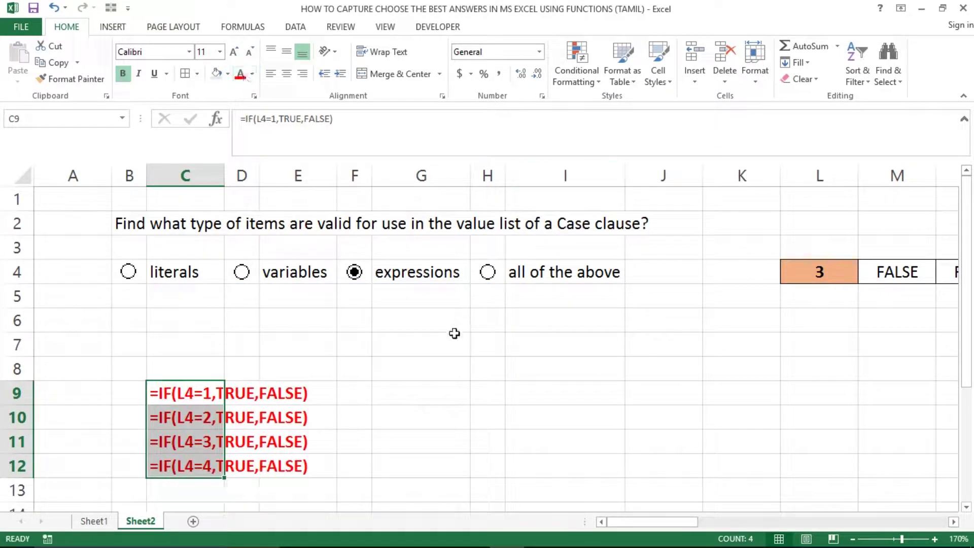
Enter =FORMULATEXT(W4) in G9 to show the Answer cell's formula.
click(397, 390)
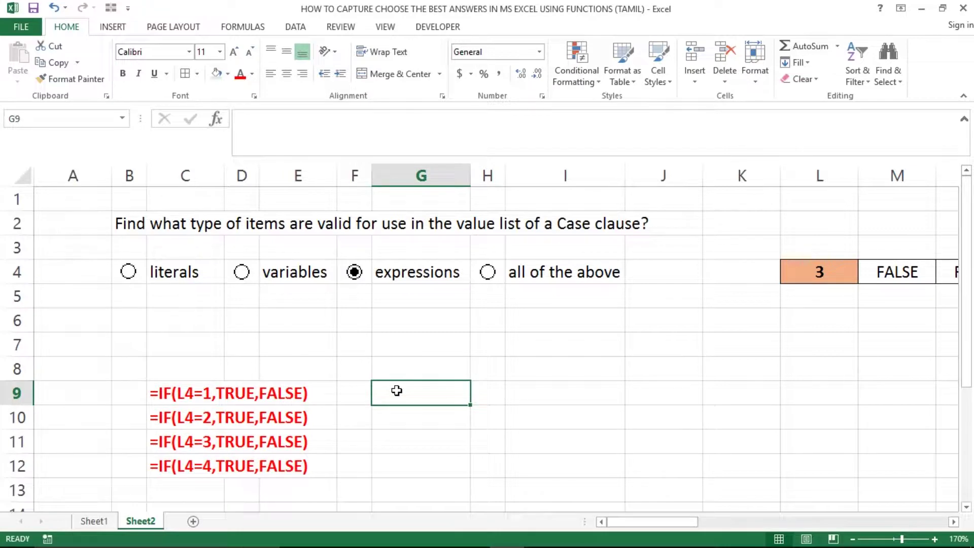
text(=form)
key(Tab)
key(Up)
key(Up)
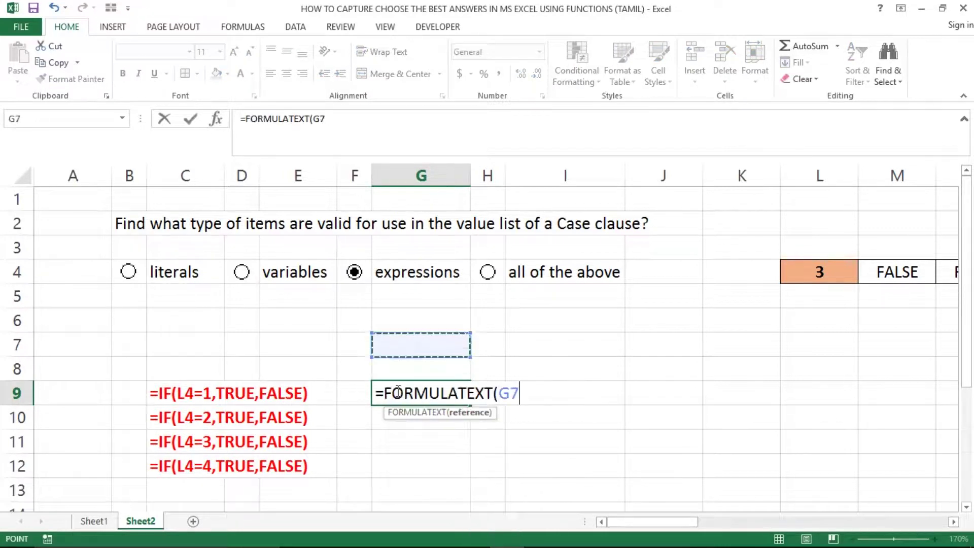
key(Right)
key(Right)
key(Right)
key(Right)
key(Right)
key(Right)
key(Right)
key(Right)
key(Right)
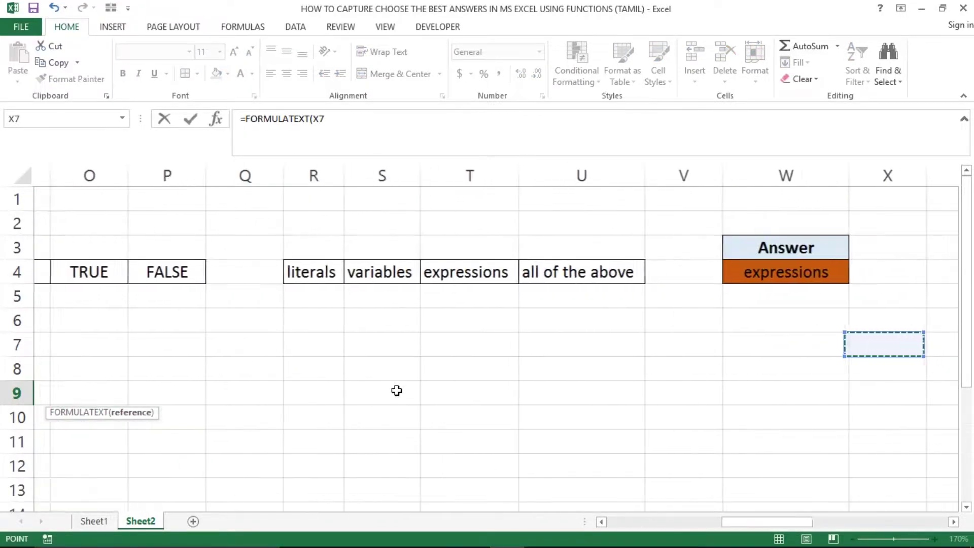
key(Up)
key(Up)
key(Up)
key(Left)
key(Down)
key(Down)
key(Down)
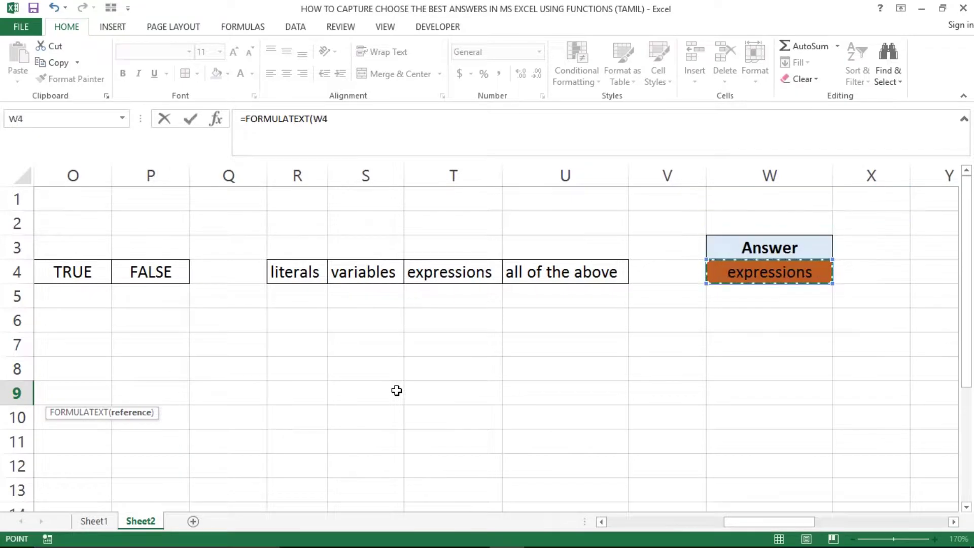
key(Return)
Copy G9 and paste it over itself as a plain value, then clear the marquee.
key(Up)
key(Left)
key(Left)
key(Left)
key(Right)
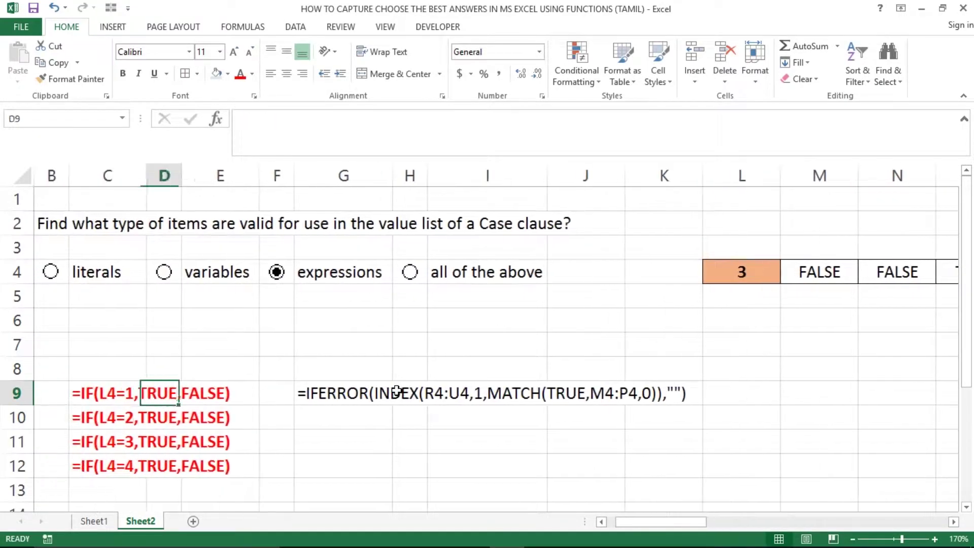
key(Right)
key(Right)
key(Right)
key(ctrl+c)
key(alt+e)
key(s)
key(v)
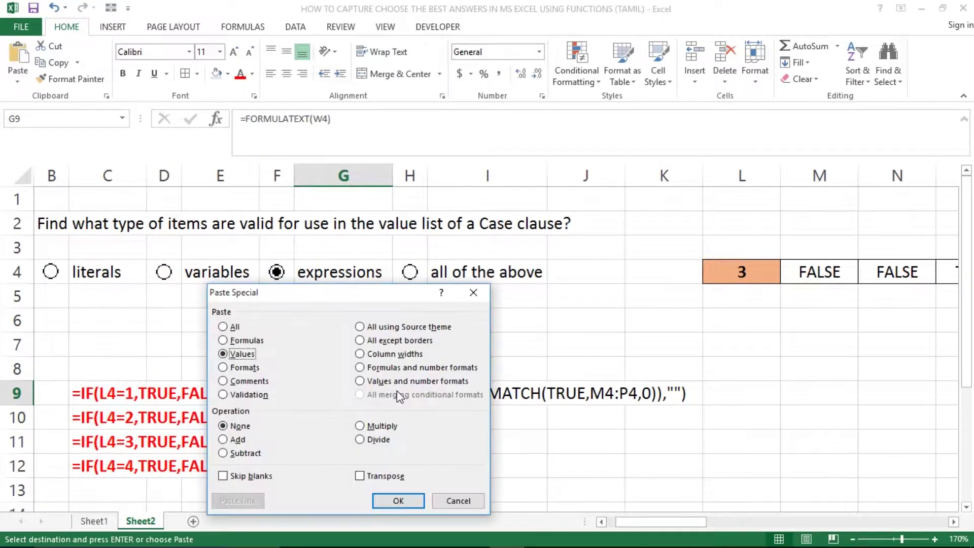
key(Return)
key(Escape)
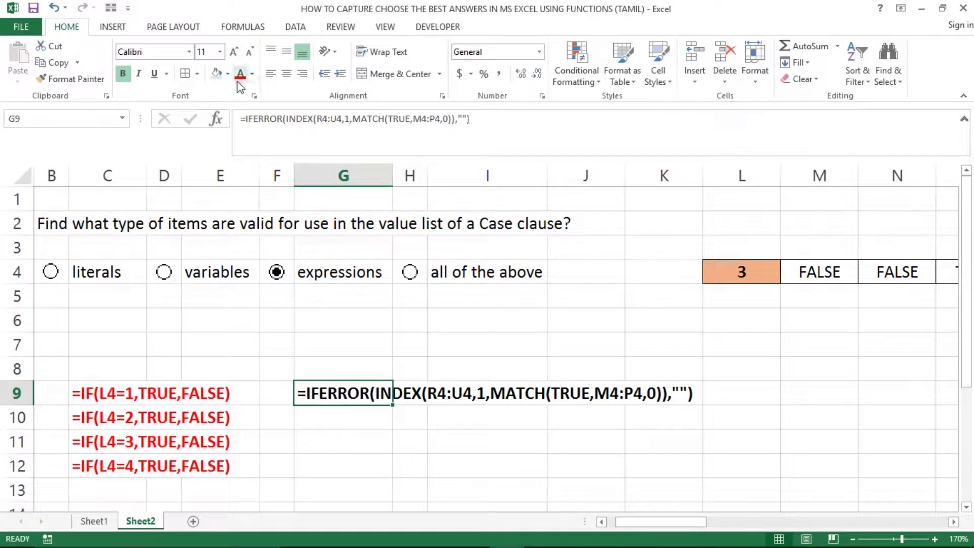
click(340, 290)
Turn off the sheet gridlines from the View tab.
click(390, 31)
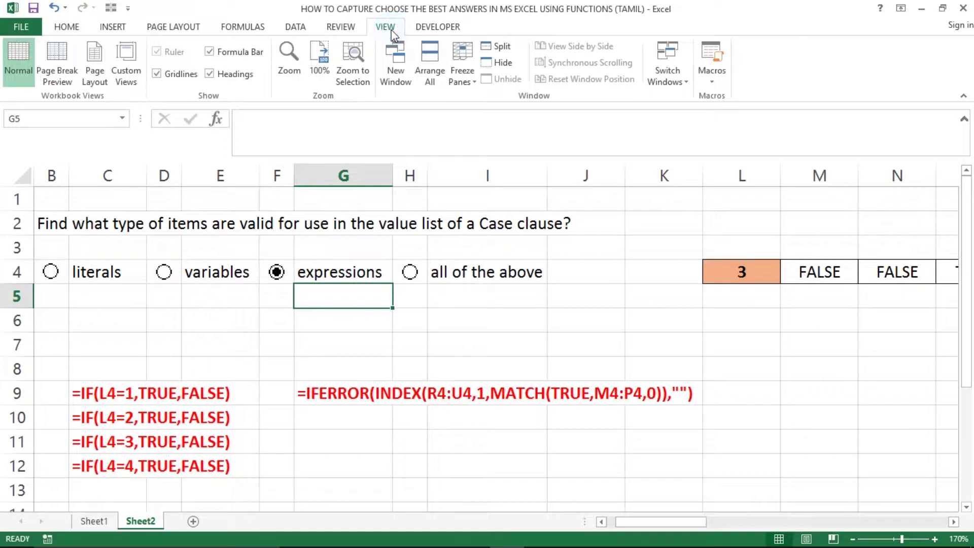
click(179, 76)
click(285, 351)
key(Home)
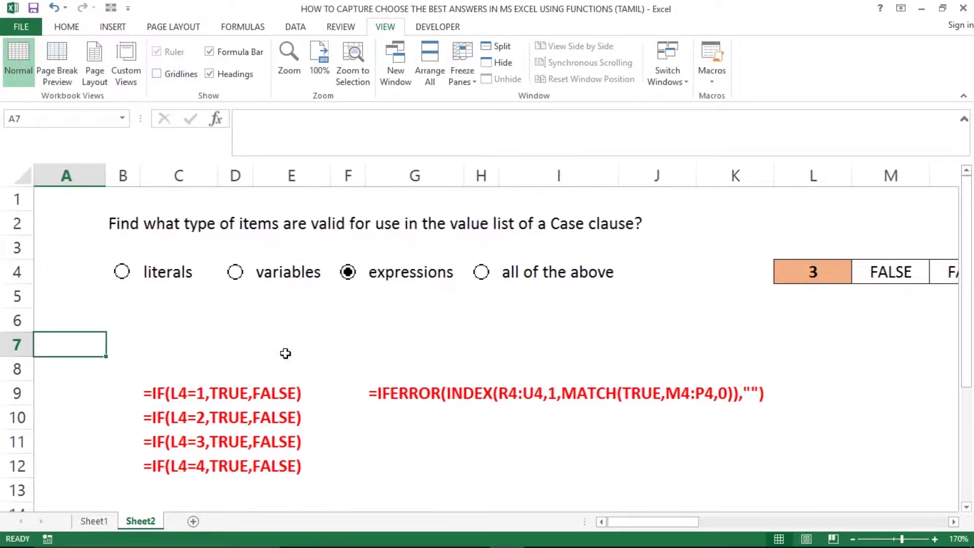
key(Right)
key(Right)
key(Right)
key(Right)
key(Right)
key(Right)
key(Right)
key(Right)
key(Right)
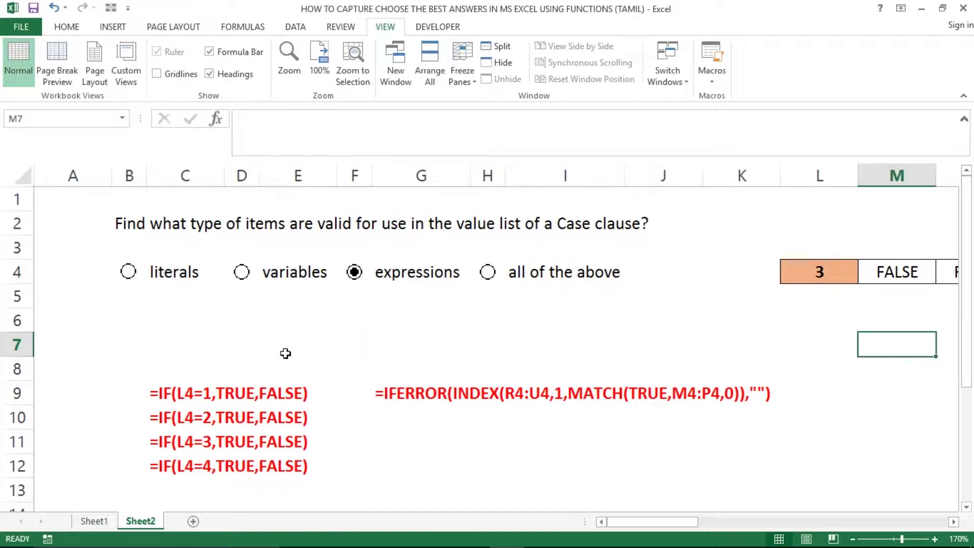
key(Left)
Select helper columns L through V and hide them.
key(ctrl+space)
key(shift+Right)
key(shift+Right)
key(shift+Right)
key(shift+Right)
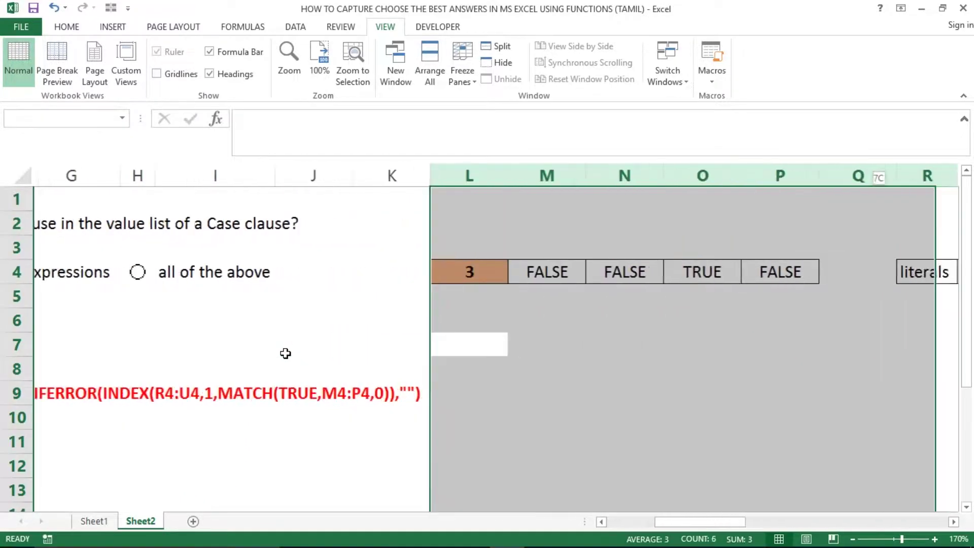
key(shift+Right)
key(shift+Right)
key(shift+Right)
key(shift+Right)
key(shift+Right)
key(shift+Right)
key(shift+Left)
key(shift+Left)
key(shift+Left)
key(shift+Right)
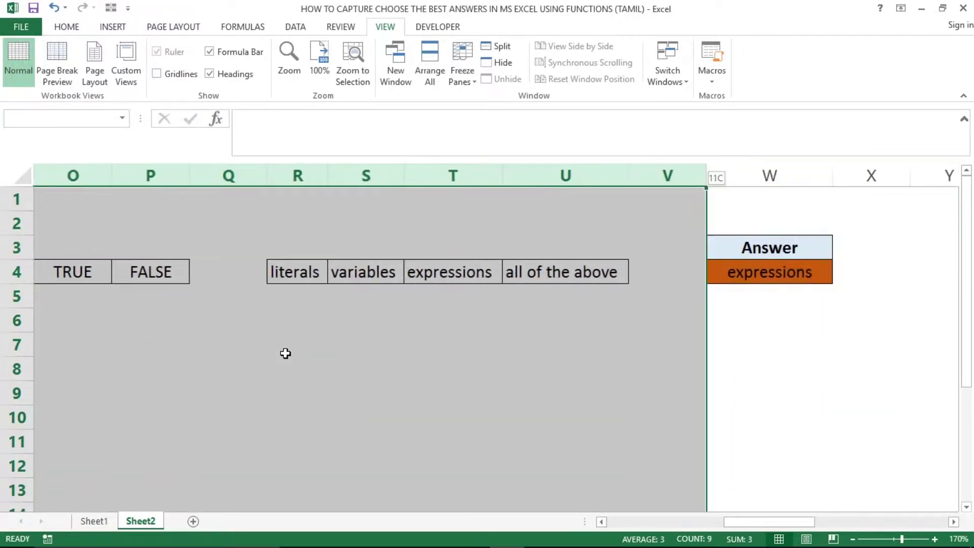
right_click(224, 325)
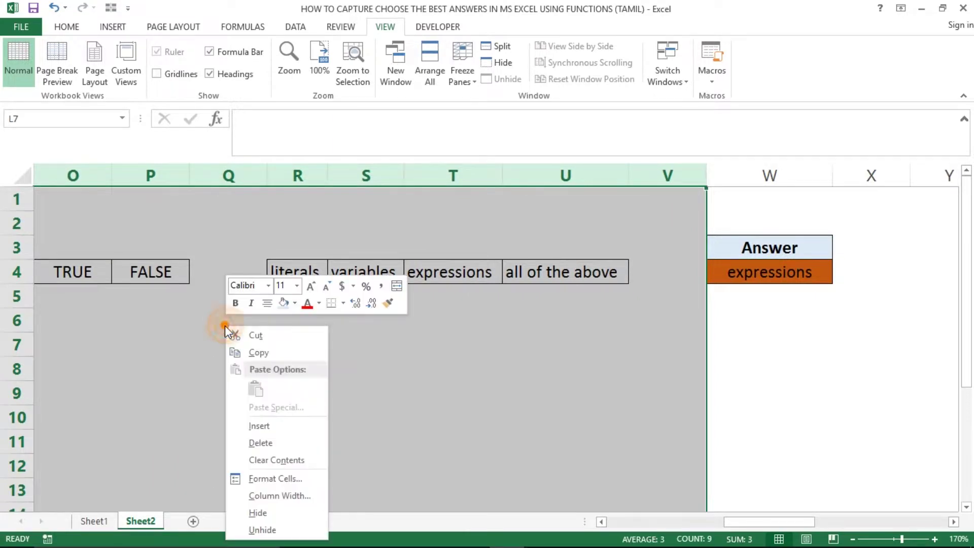
click(254, 518)
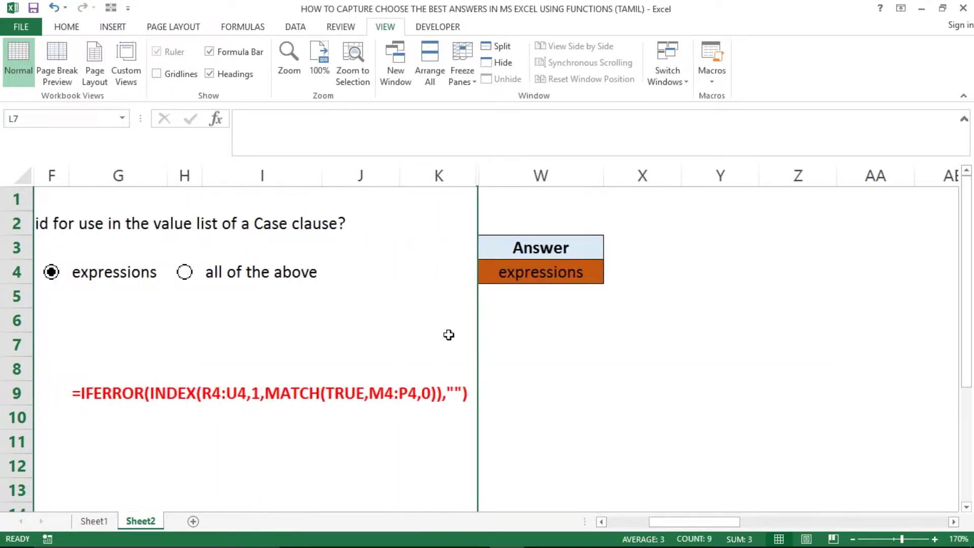
Narrow column A so the quiz shifts left.
click(444, 333)
key(Home)
key(Right)
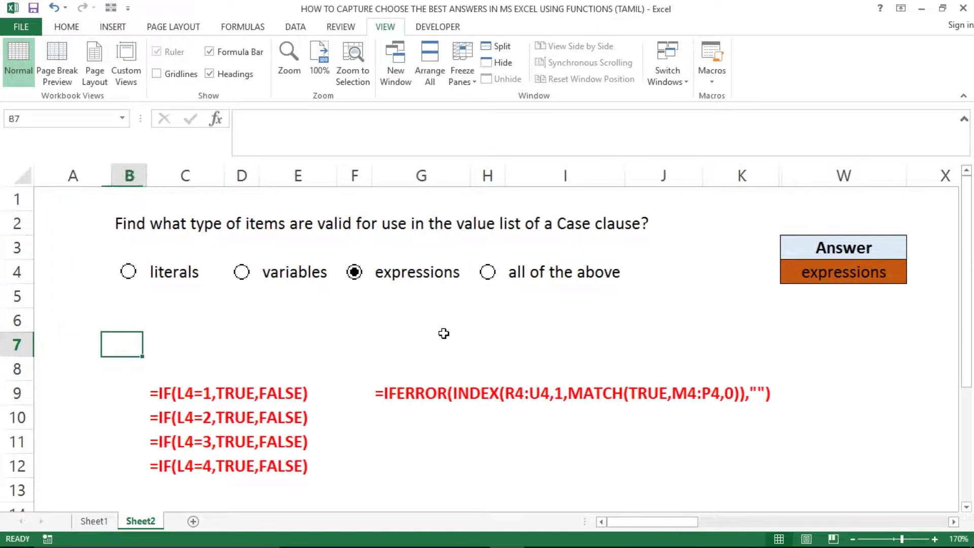
key(Left)
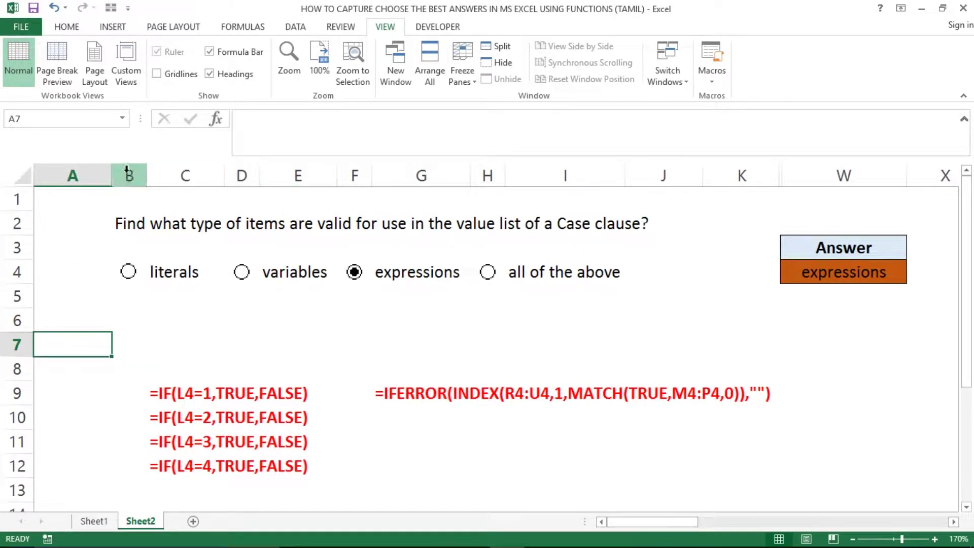
drag(114, 172, 78, 173)
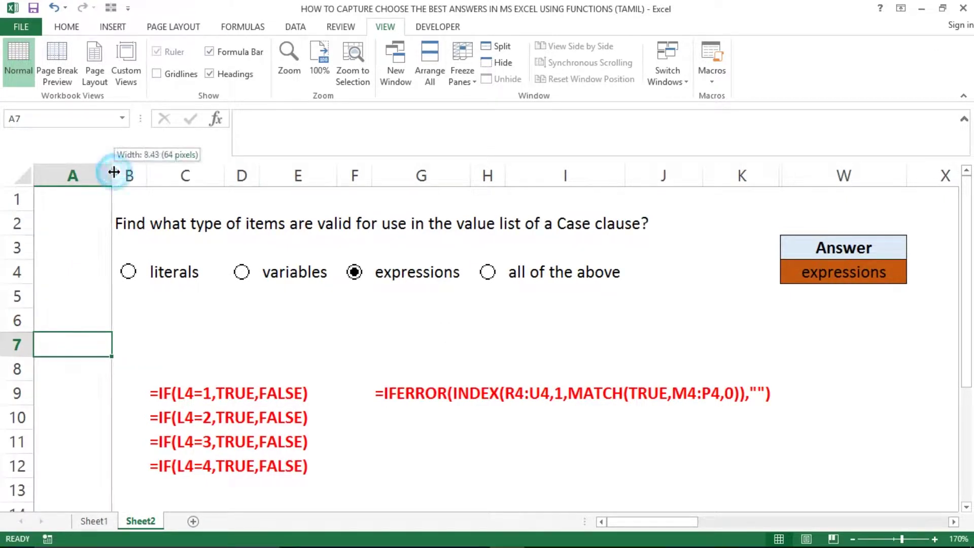
Cycle through the variables, all of the above, expressions and literals options, watching W4 update.
click(261, 323)
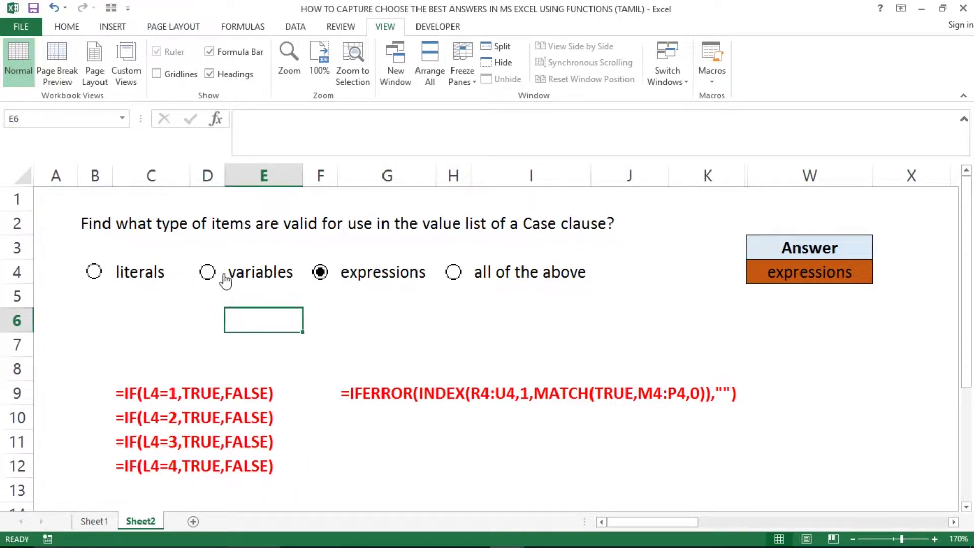
click(225, 279)
click(513, 278)
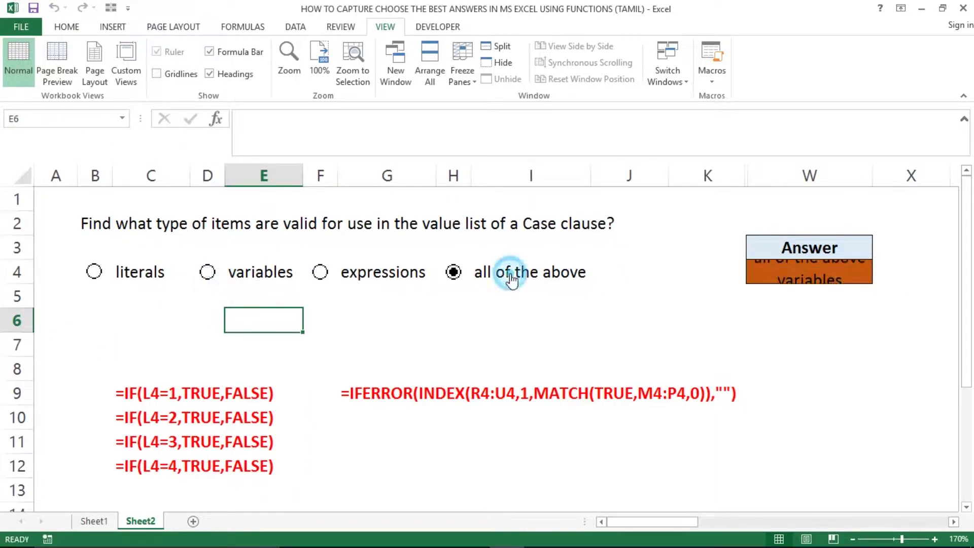
click(397, 276)
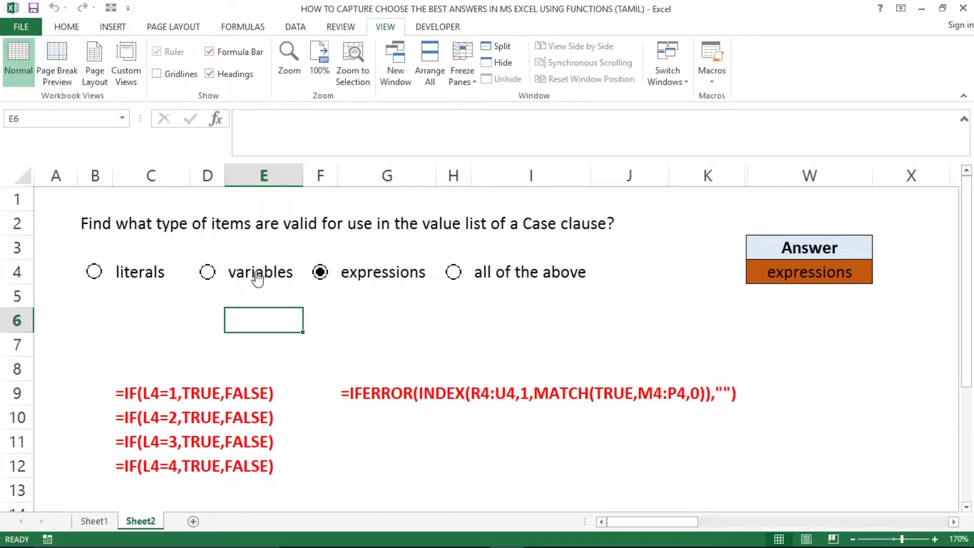
click(208, 274)
click(147, 279)
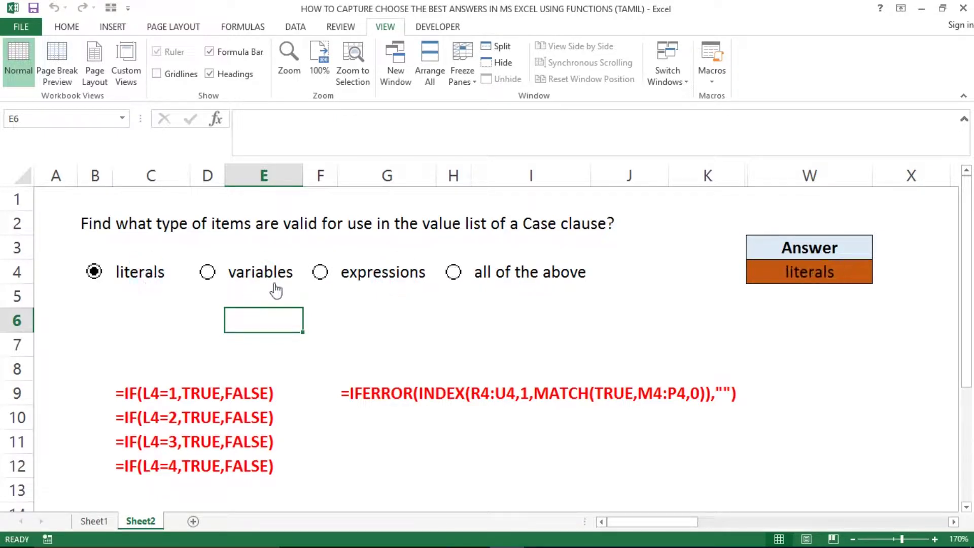
click(253, 279)
click(383, 282)
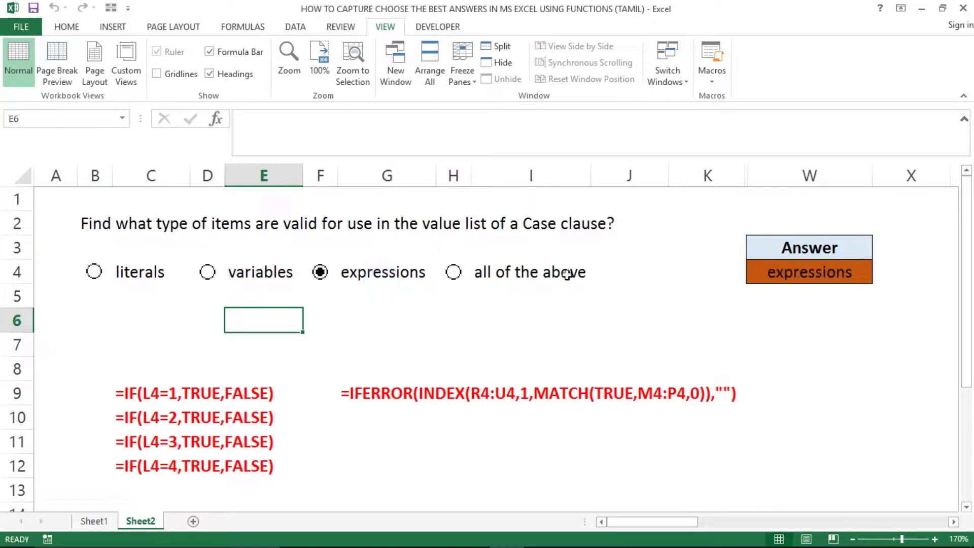
click(510, 288)
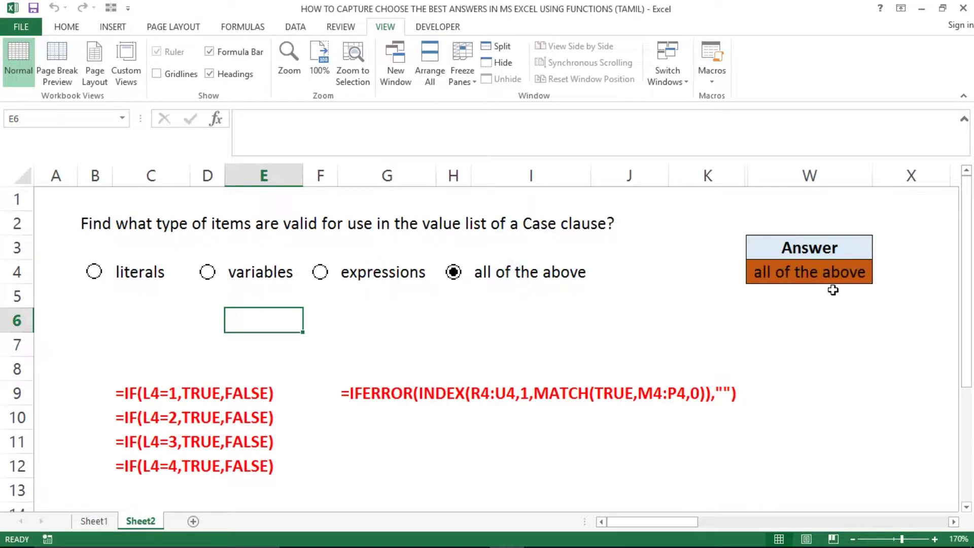
Inspect W4's formula, then pick expressions, variables and finally literals.
click(763, 281)
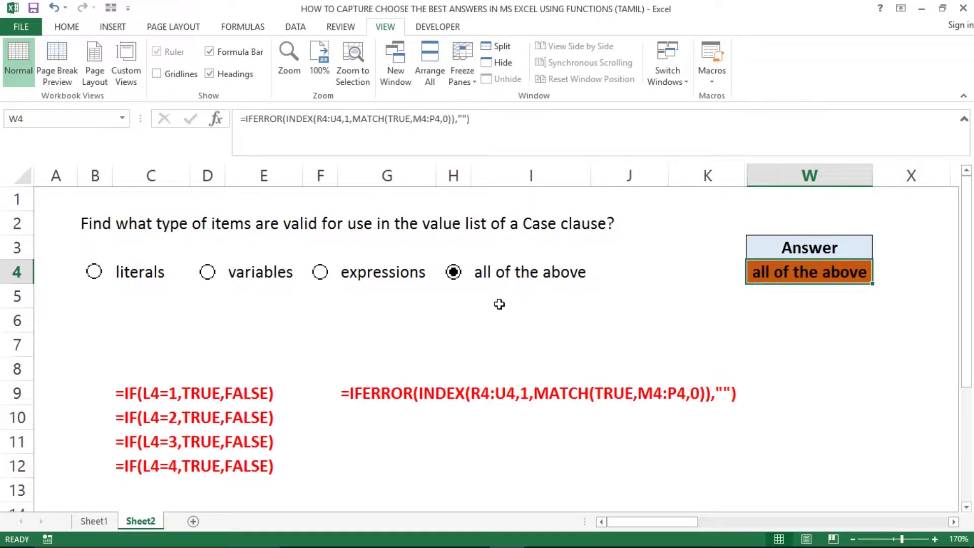
click(409, 282)
click(255, 275)
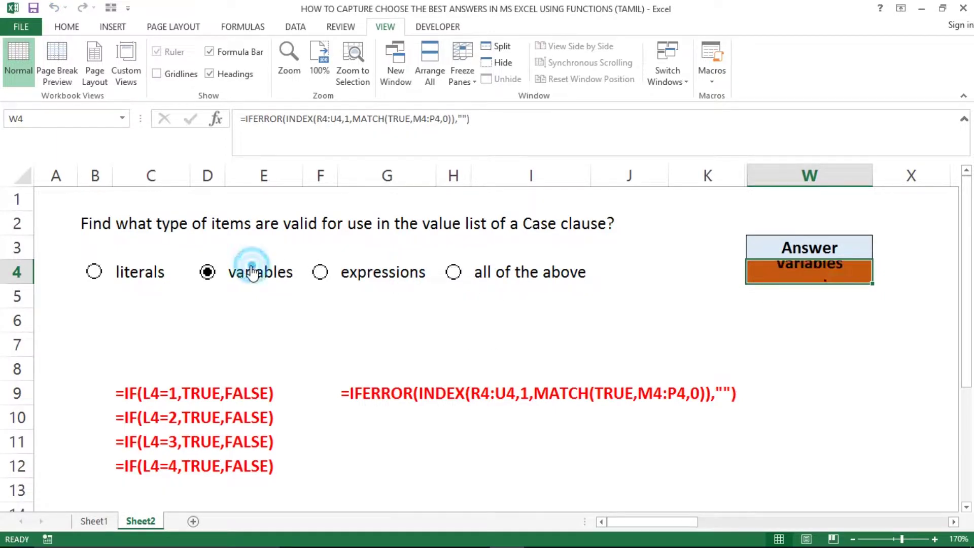
click(102, 281)
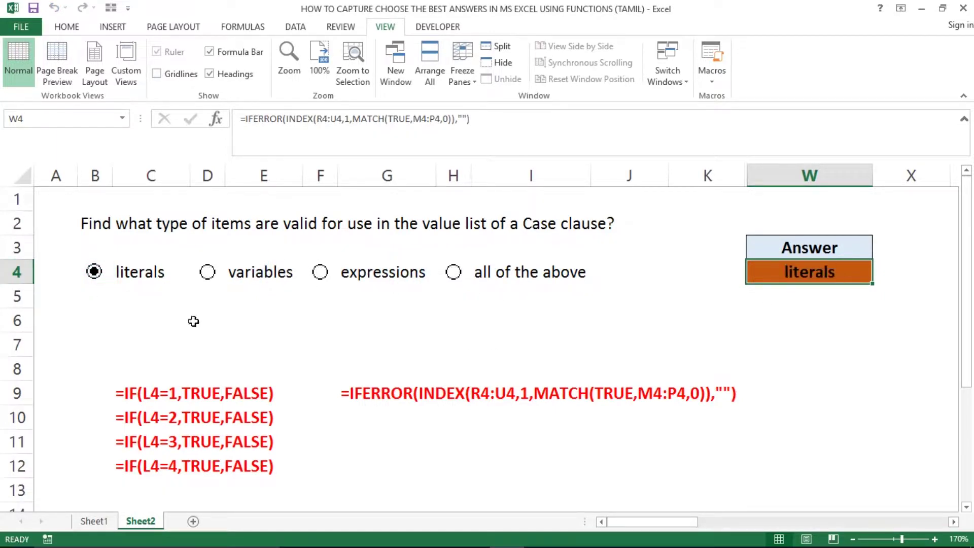
click(375, 317)
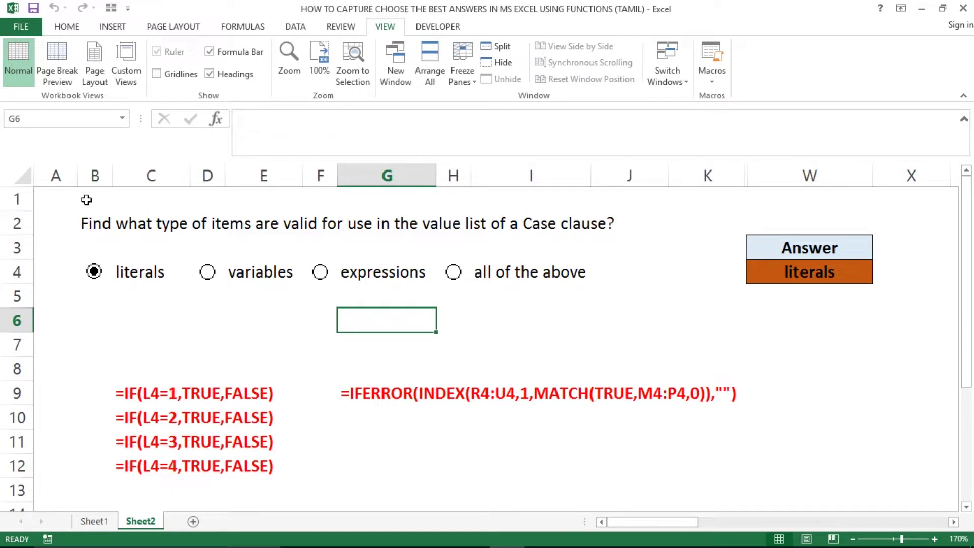
click(75, 200)
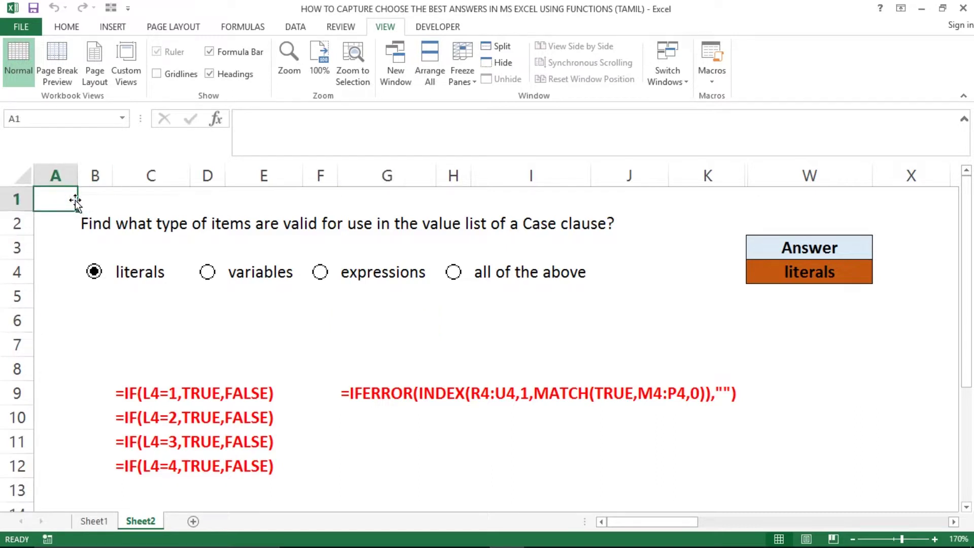
click(68, 219)
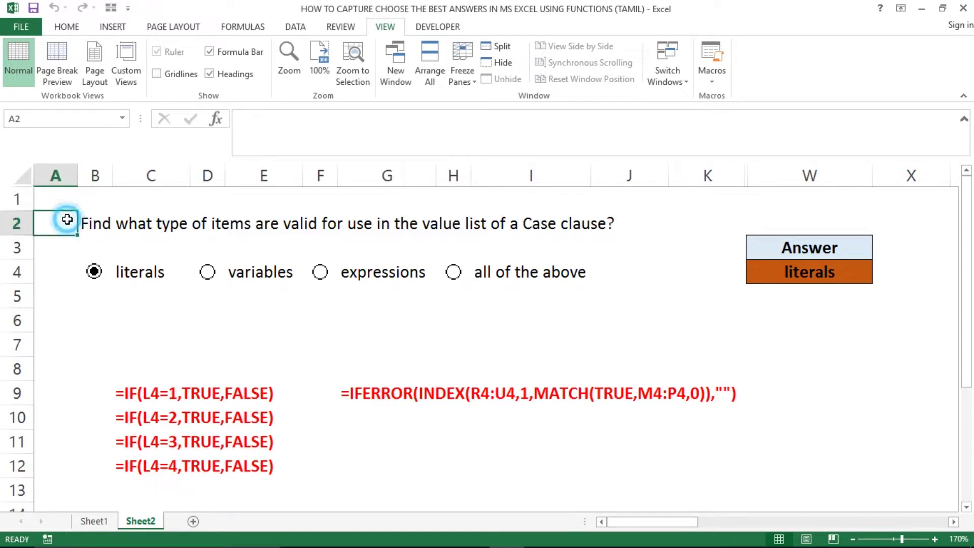
drag(56, 199, 583, 199)
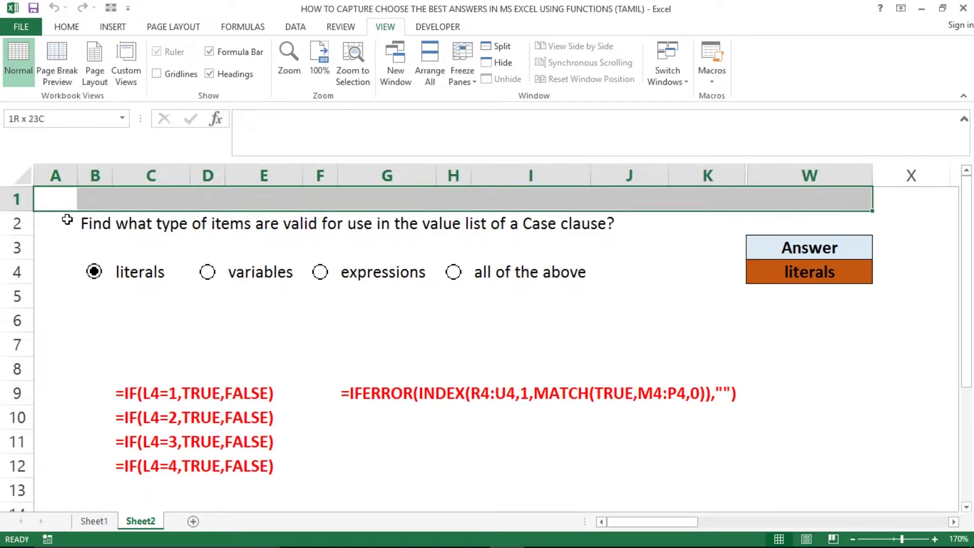
mouse_move(583, 199)
mouse_down()
mouse_move(869, 350)
mouse_move(870, 499)
mouse_up()
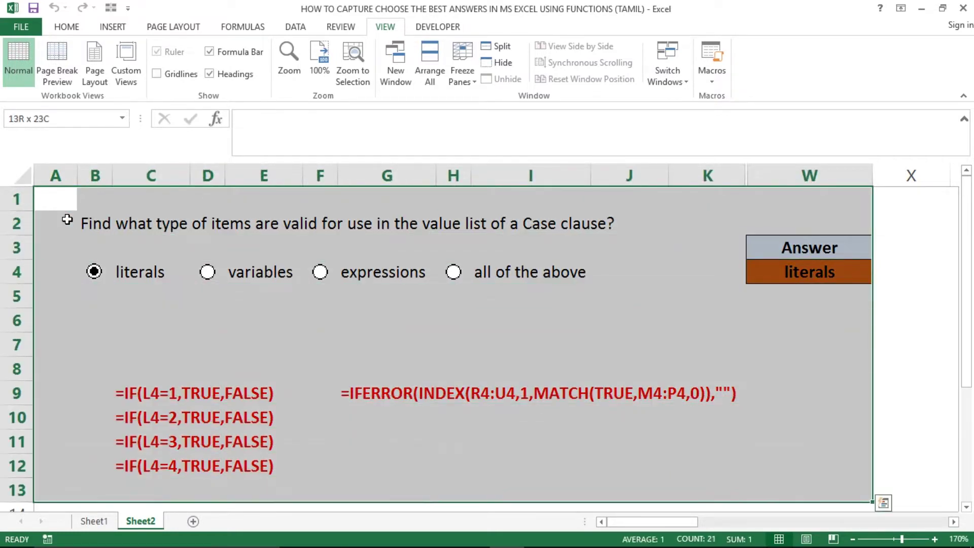
click(66, 221)
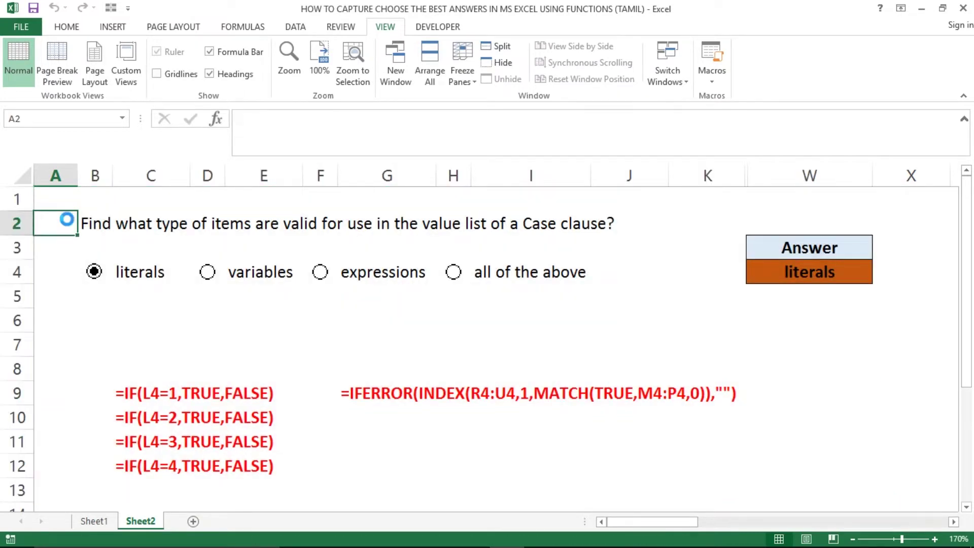